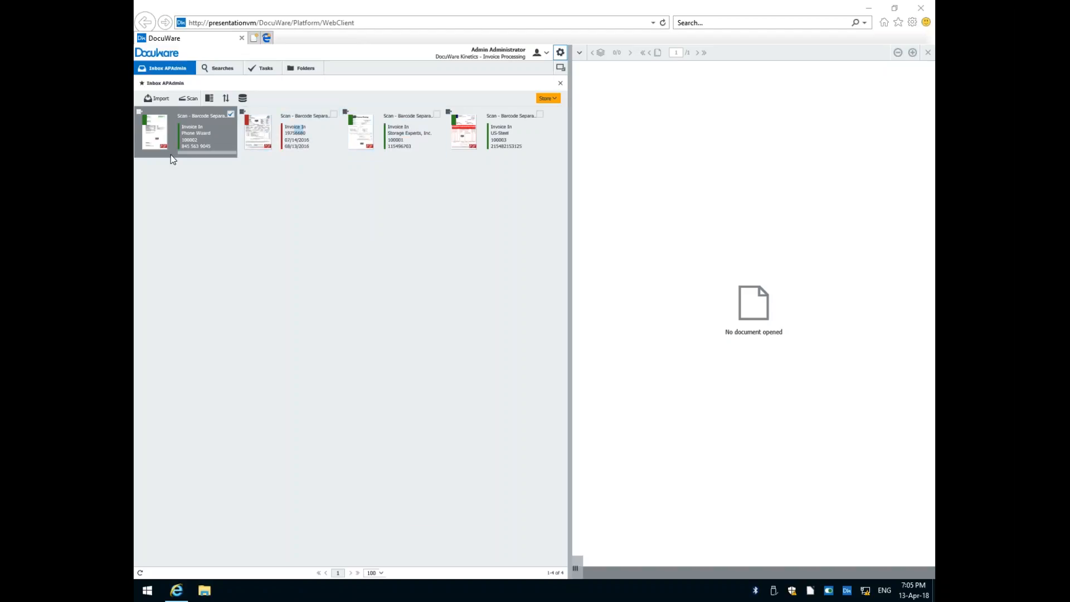
Open the Phone Wizard invoice, check its invoice number, and store it with the Accounting - Accounts Payable store dialog.
{"action": "mouse_move", "coordinate": [191, 139]}
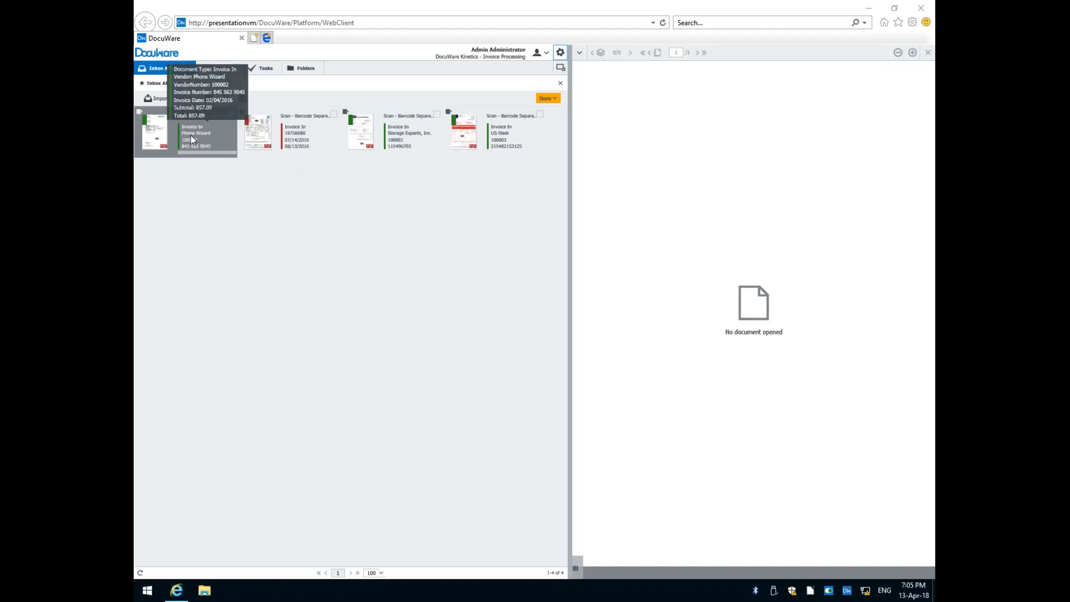
{"action": "left_click", "coordinate": [191, 139]}
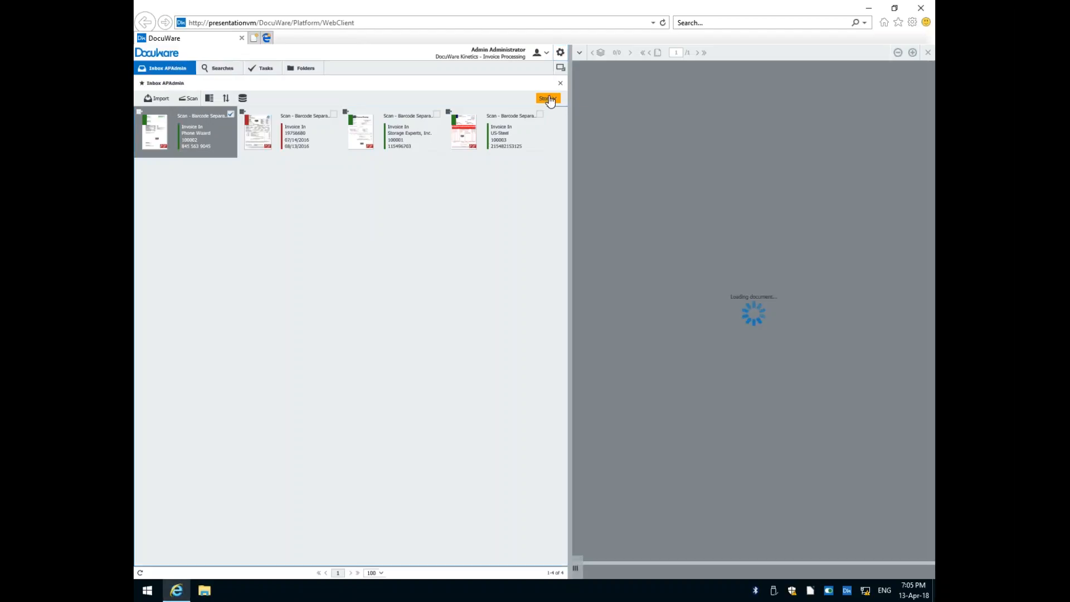
{"action": "left_click", "coordinate": [549, 99]}
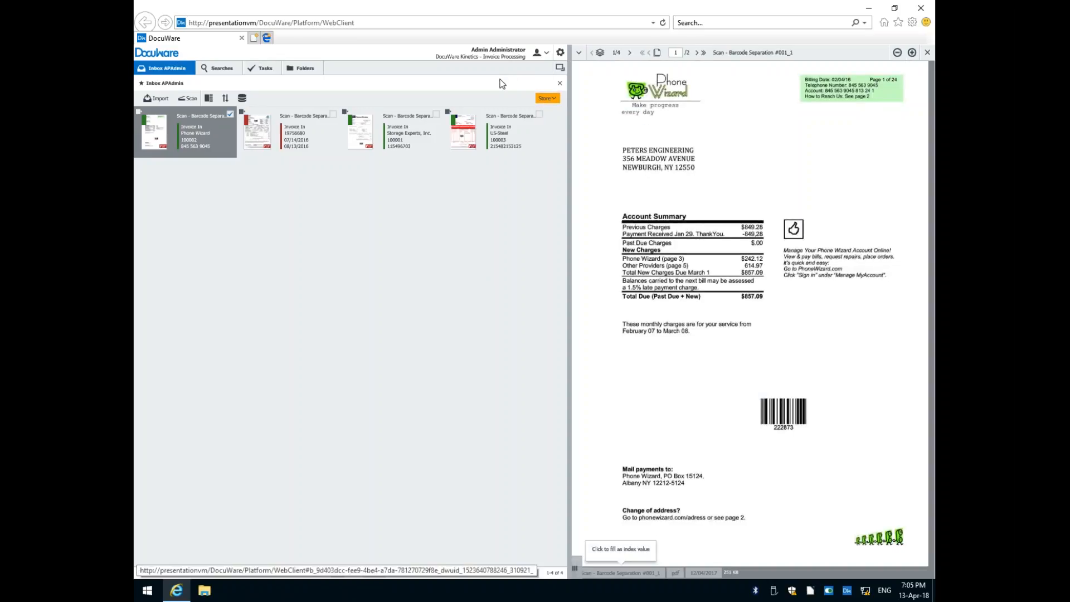
{"action": "left_click", "coordinate": [547, 98]}
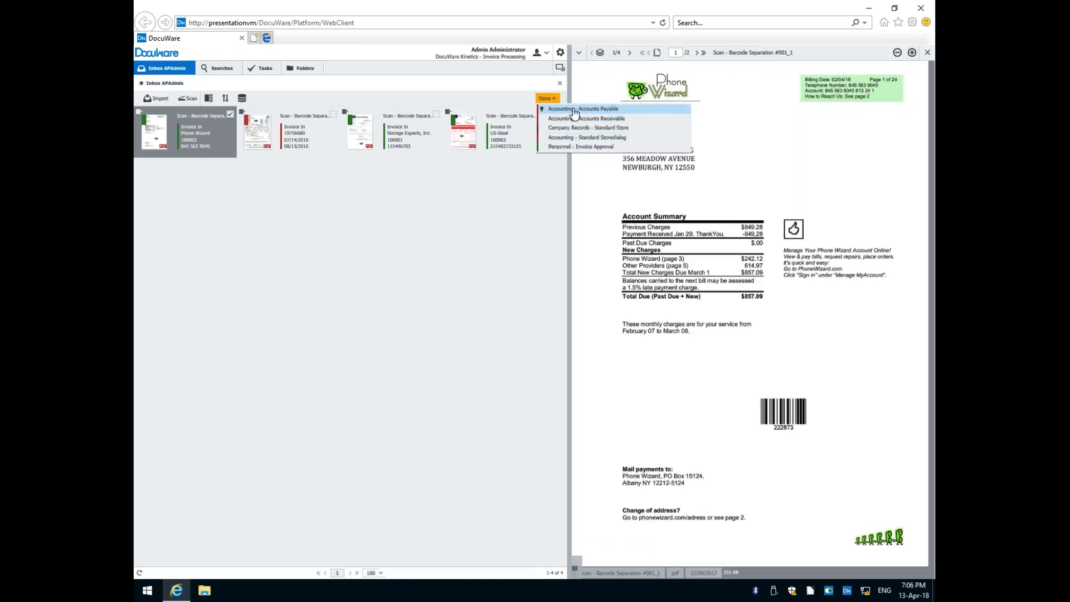
{"action": "left_click", "coordinate": [575, 110]}
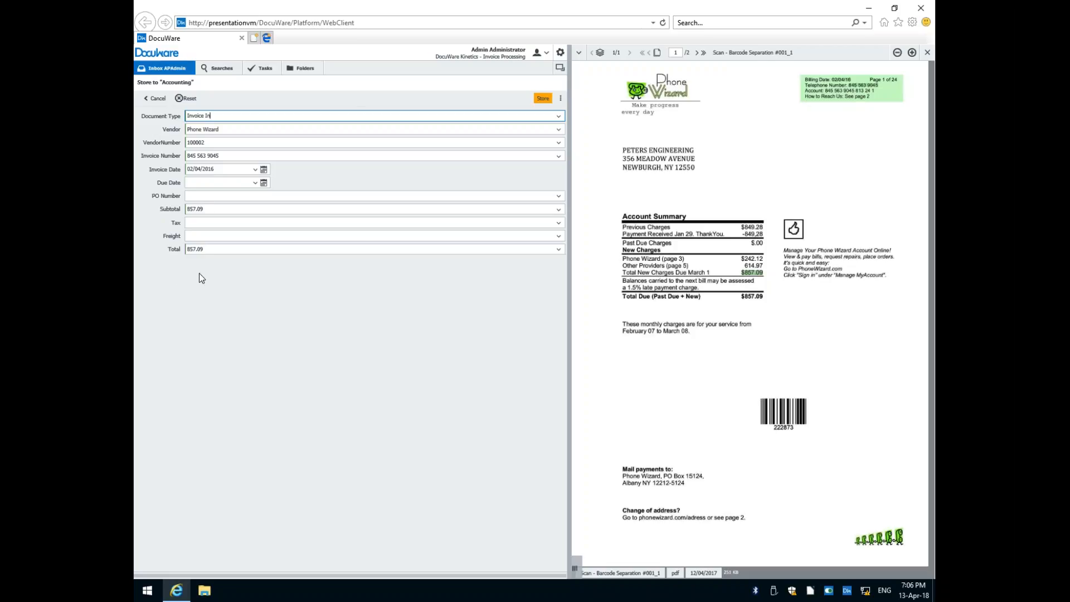
{"action": "left_click", "coordinate": [222, 158]}
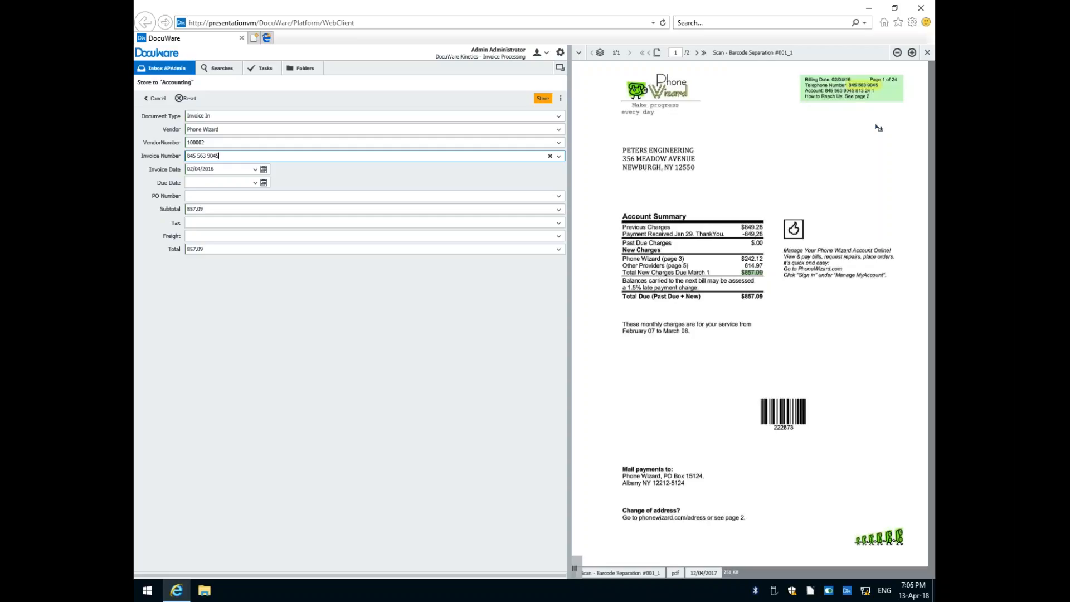
{"action": "left_click", "coordinate": [544, 100]}
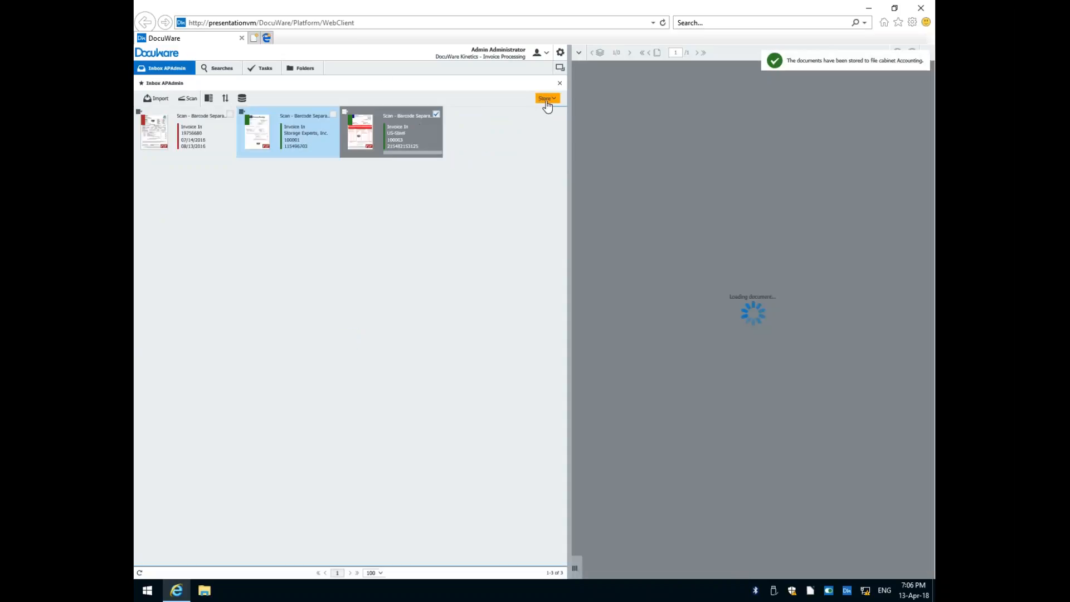
Store the US-Steel invoice with the Accounting - Accounts Payable dialog after checking its subtotal and PO number against the document.
{"action": "left_click", "coordinate": [548, 98]}
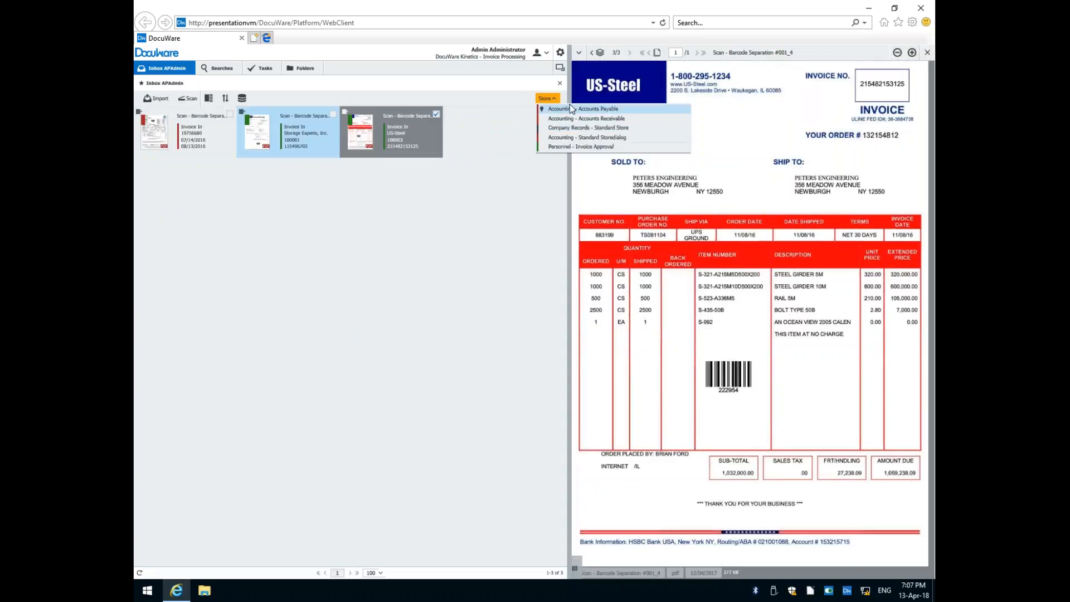
{"action": "left_click", "coordinate": [572, 109]}
{"action": "left_click", "coordinate": [549, 100]}
{"action": "left_click", "coordinate": [566, 112]}
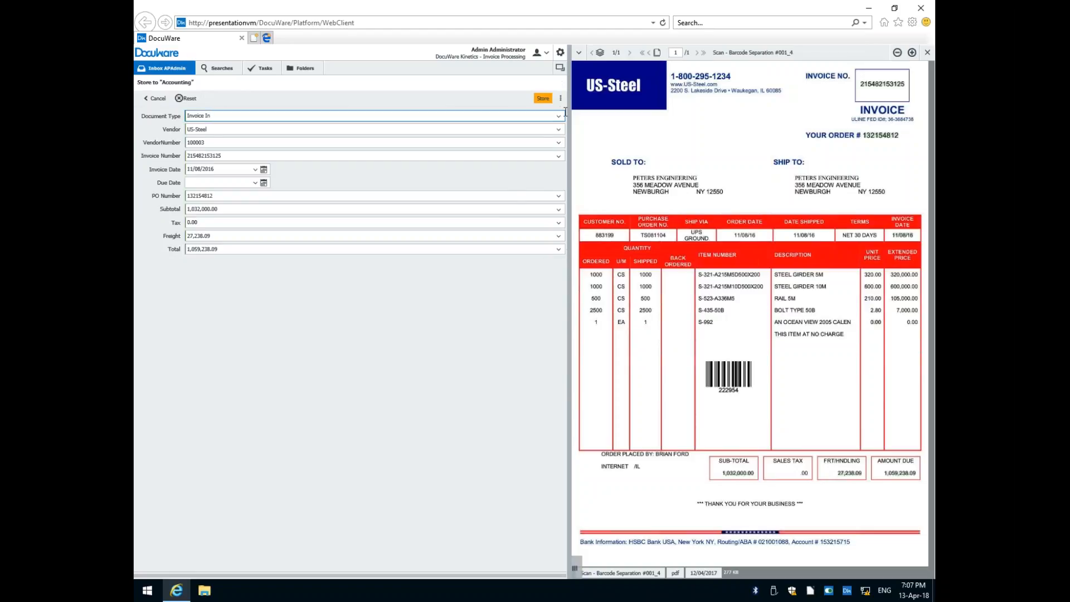
{"action": "left_click", "coordinate": [231, 210]}
{"action": "left_click", "coordinate": [218, 196]}
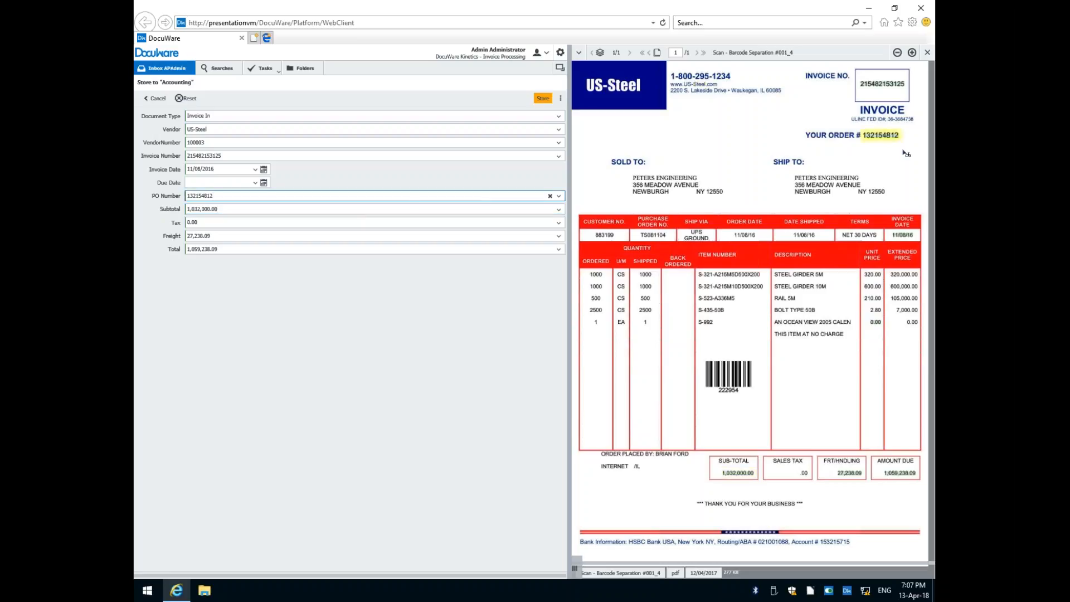
{"action": "left_click", "coordinate": [544, 99]}
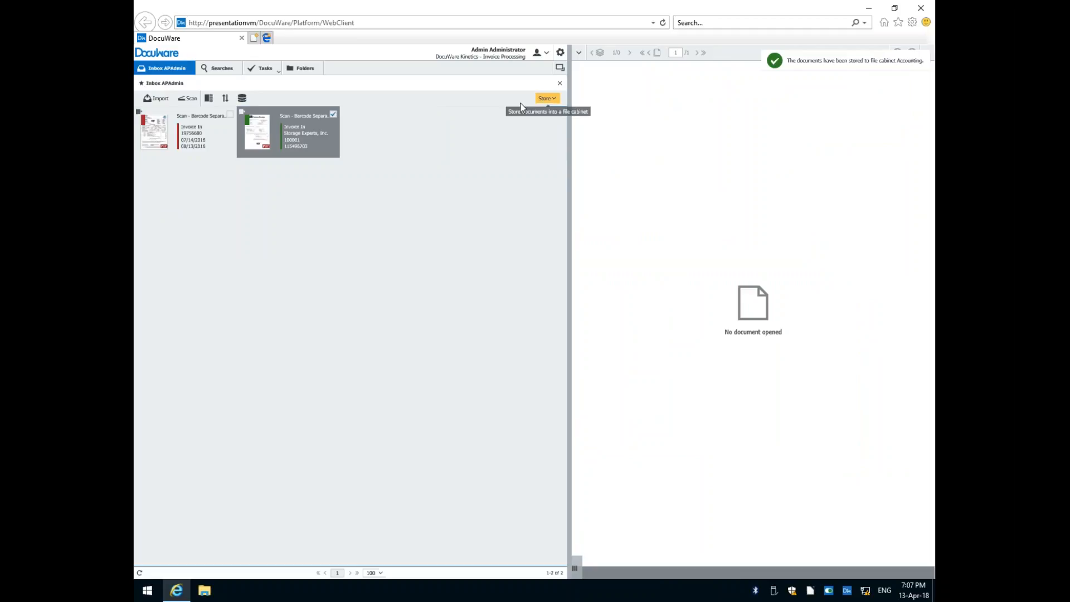
Store the Storage Experts, Inc. invoice with the Accounting - Accounts Payable dialog, keeping its prefilled index values.
{"action": "left_click", "coordinate": [554, 99]}
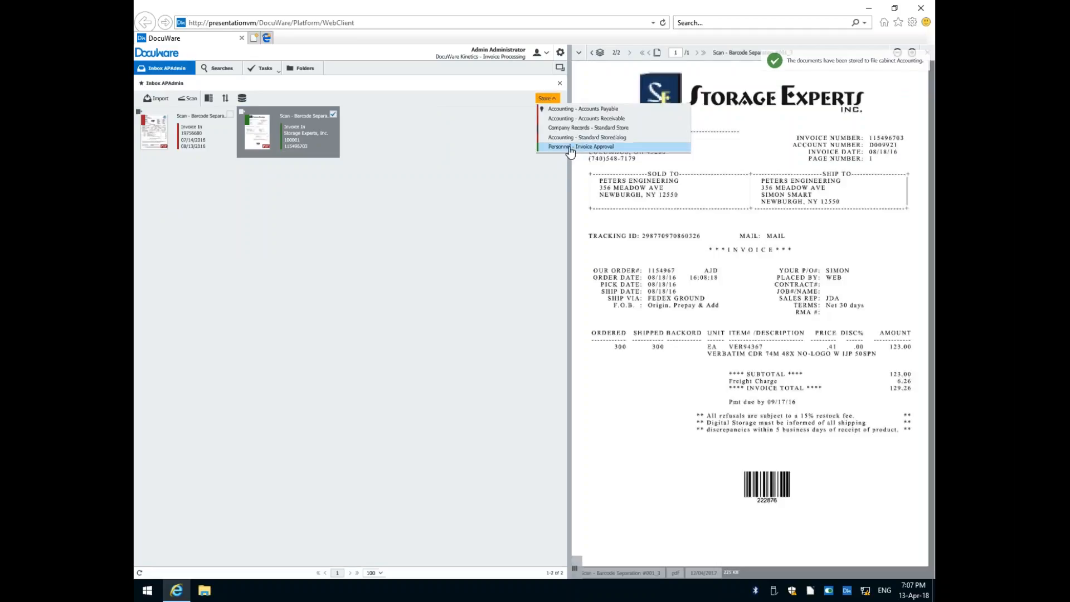
{"action": "left_click", "coordinate": [568, 110]}
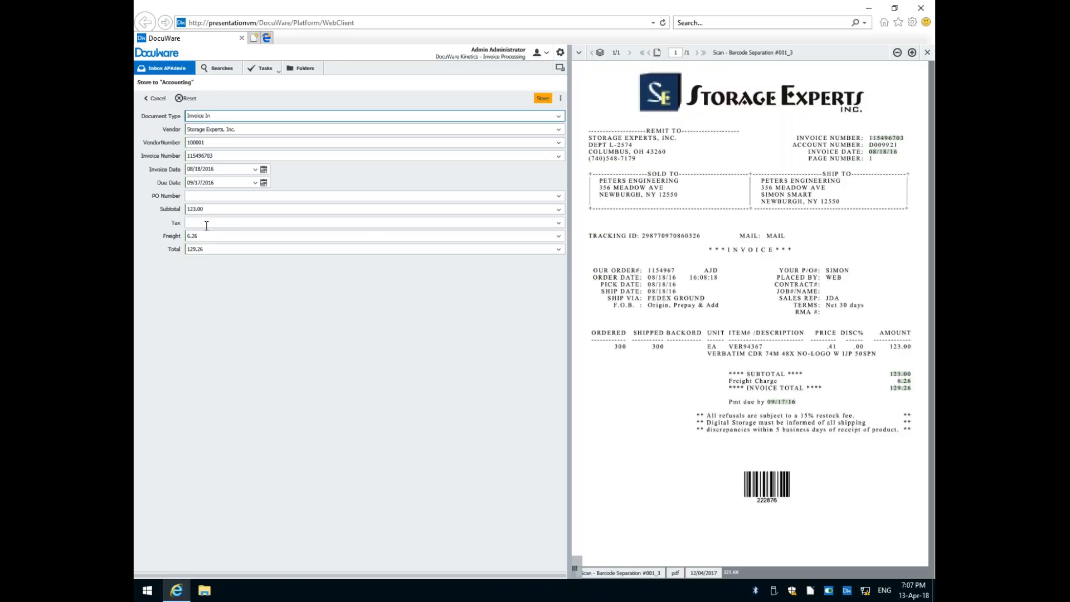
{"action": "left_click", "coordinate": [544, 100]}
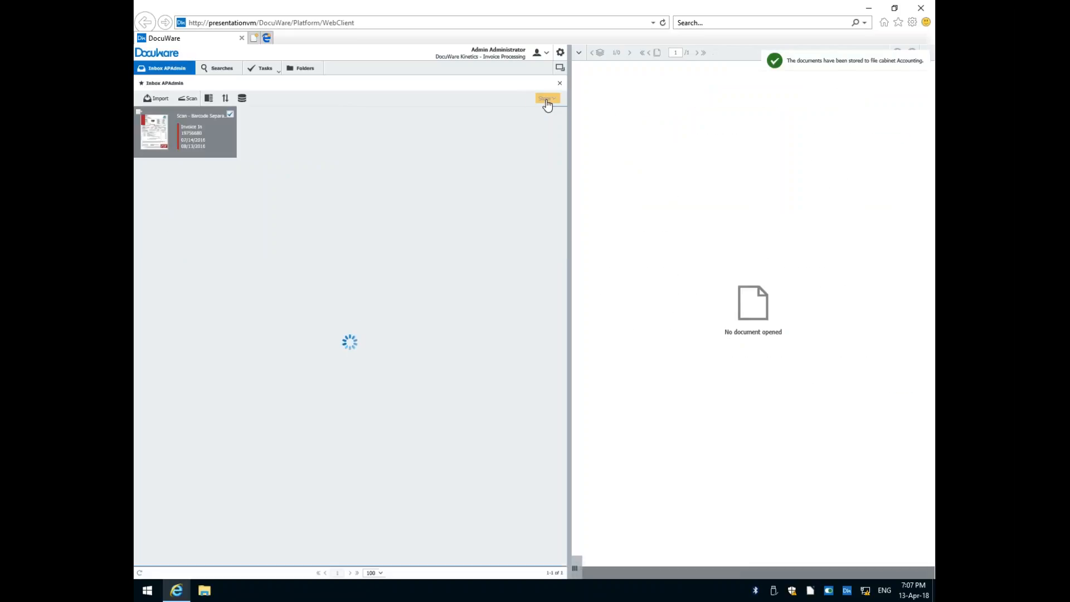
Open the remaining invoice in the Accounting - Accounts Payable store dialog and fill its vendor with RAPID TRANSPORT from the document.
{"action": "left_click", "coordinate": [546, 101]}
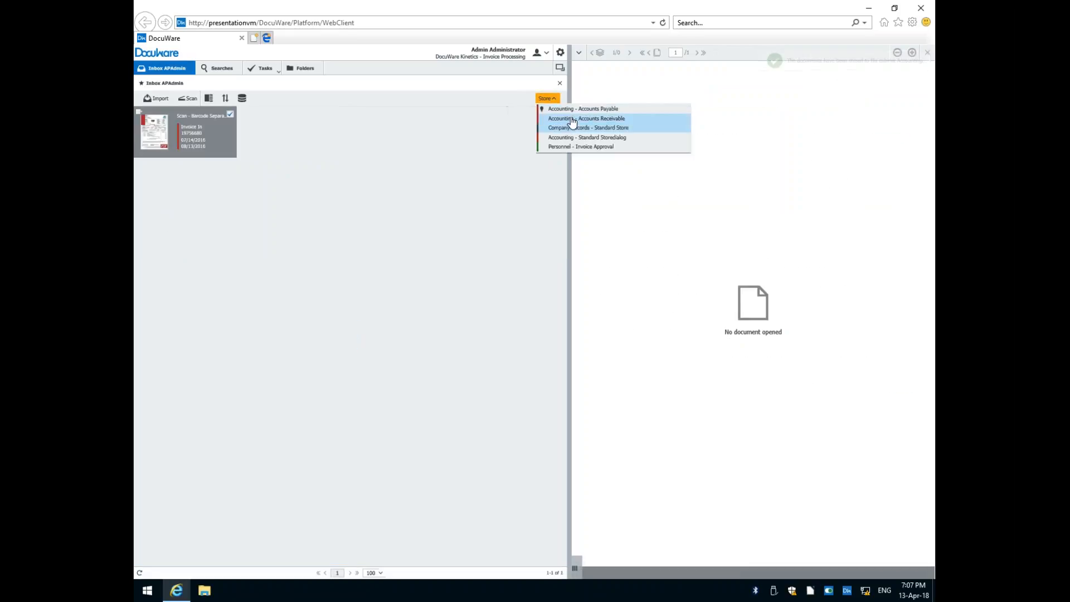
{"action": "left_click", "coordinate": [569, 108]}
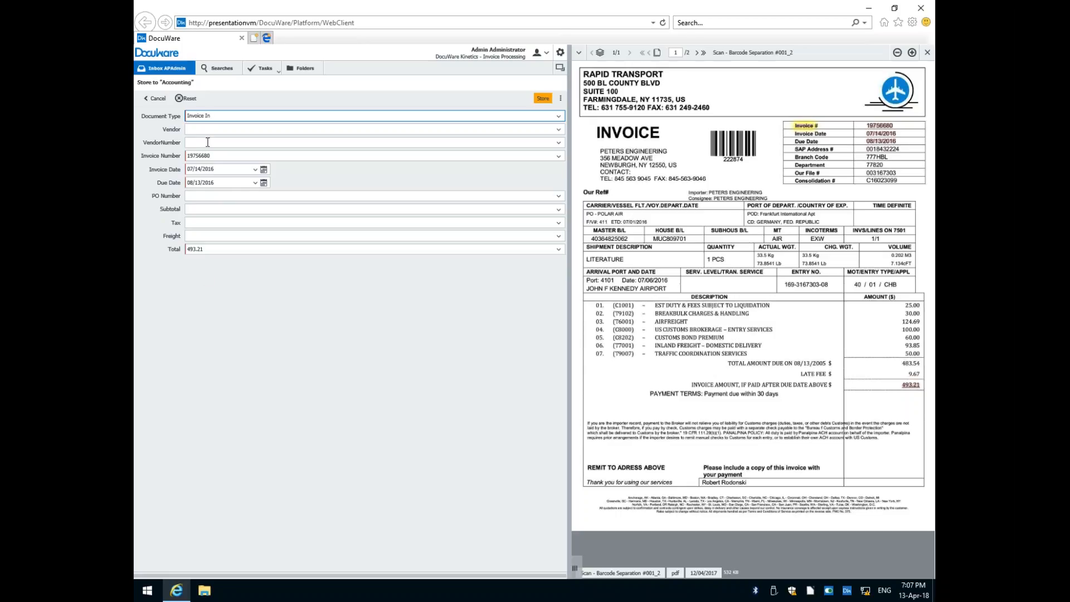
{"action": "left_click", "coordinate": [462, 127]}
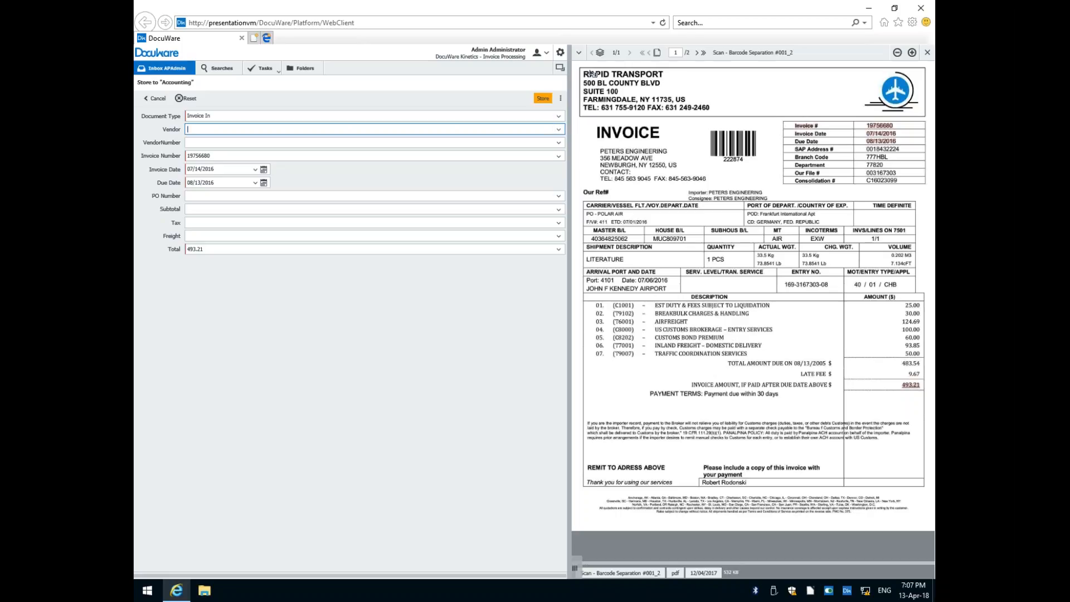
{"action": "left_click_drag", "start_coordinate": [591, 77], "coordinate": [663, 76]}
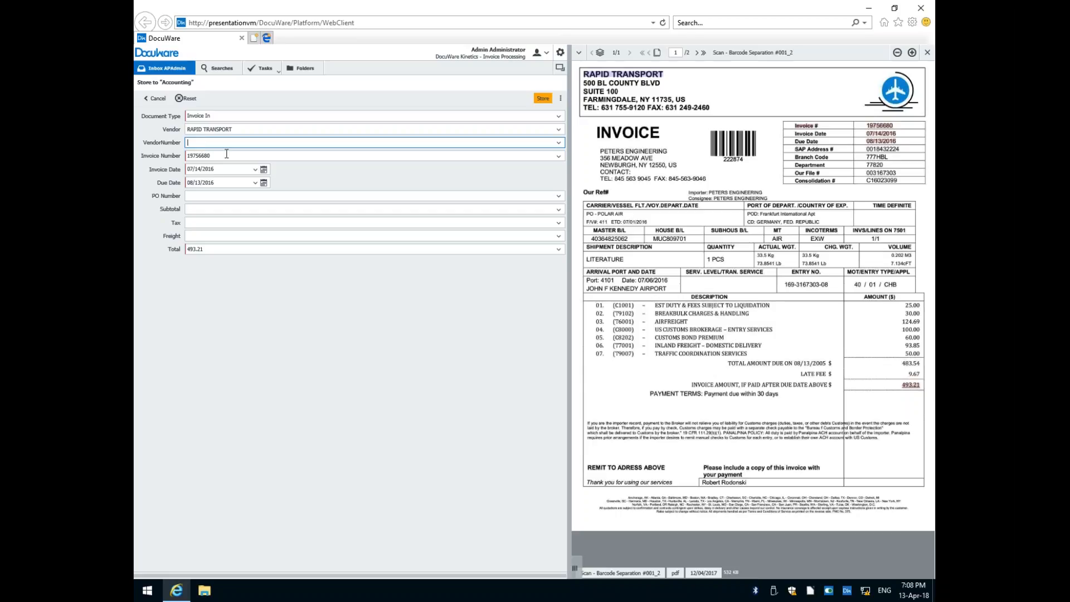
Check the Rapid Transport invoice's number and dates, set its subtotal to 483.54 from the document, and store it.
{"action": "left_click", "coordinate": [227, 154]}
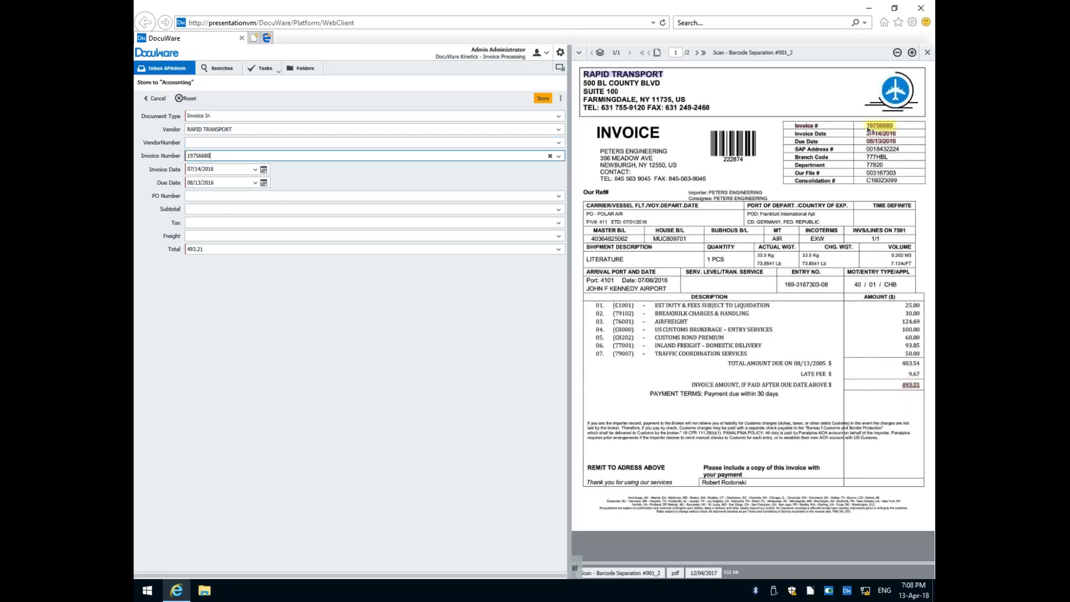
{"action": "left_click", "coordinate": [231, 170]}
{"action": "left_click", "coordinate": [227, 182]}
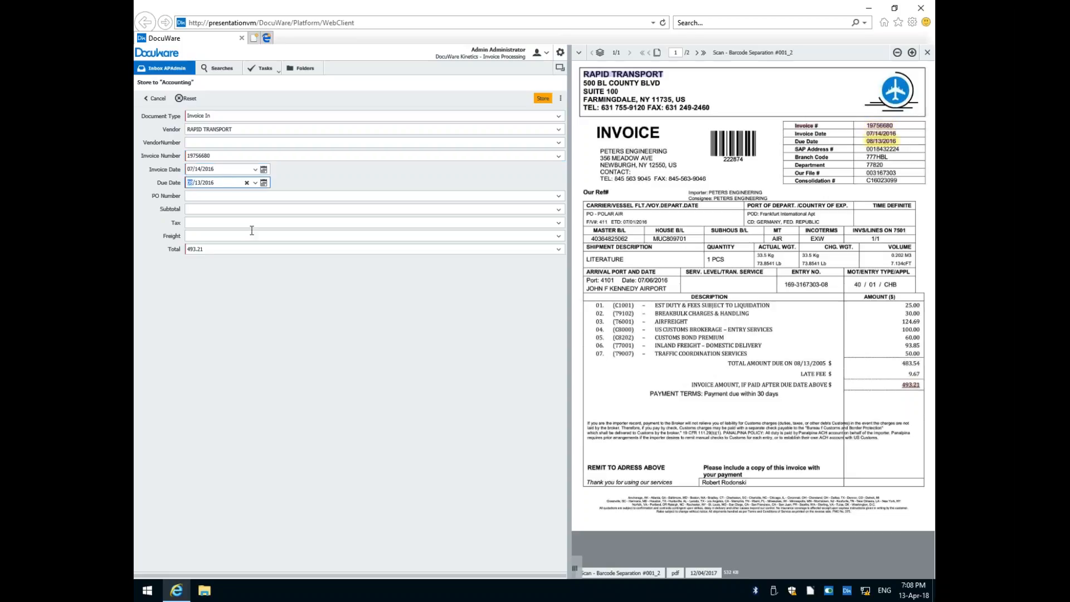
{"action": "left_click", "coordinate": [210, 208]}
{"action": "left_click", "coordinate": [911, 363]}
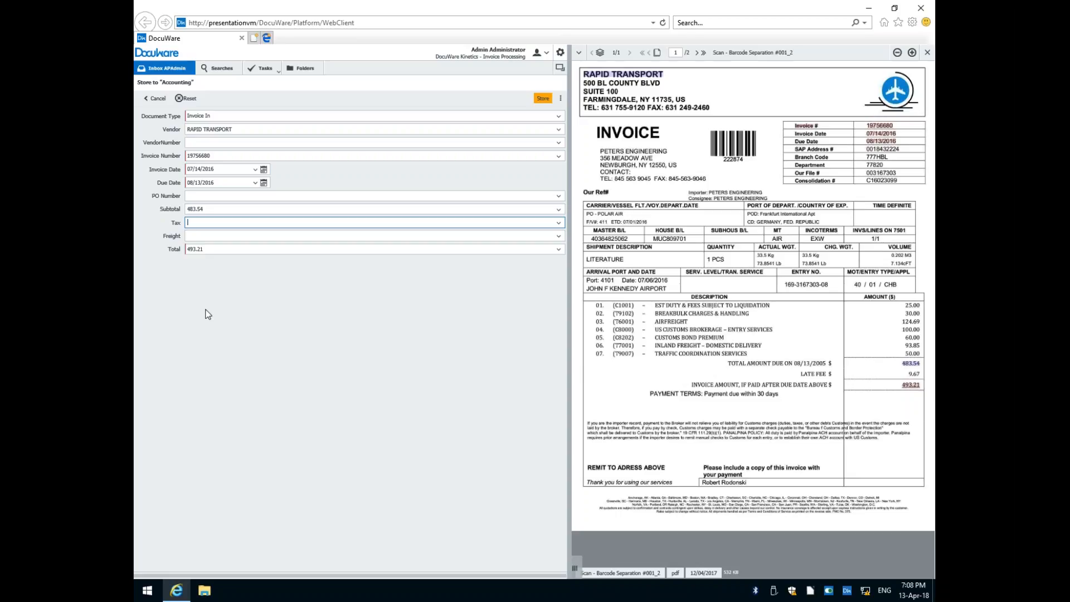
{"action": "left_click", "coordinate": [543, 99]}
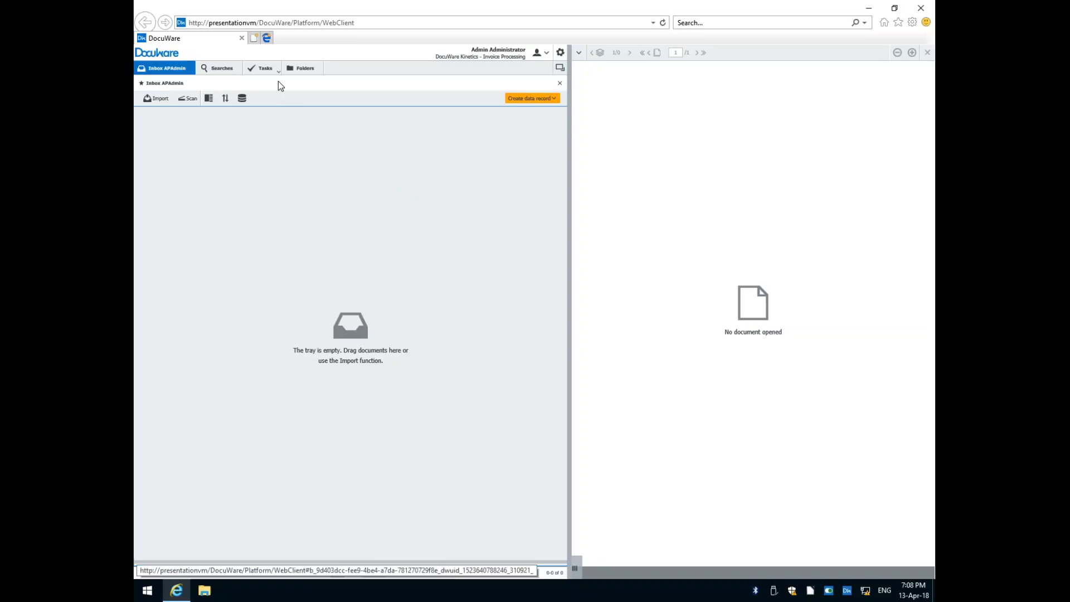
Open the personal task list and review the invoices waiting under 1 Validation and 4 Book and Pay.
{"action": "left_click", "coordinate": [264, 69]}
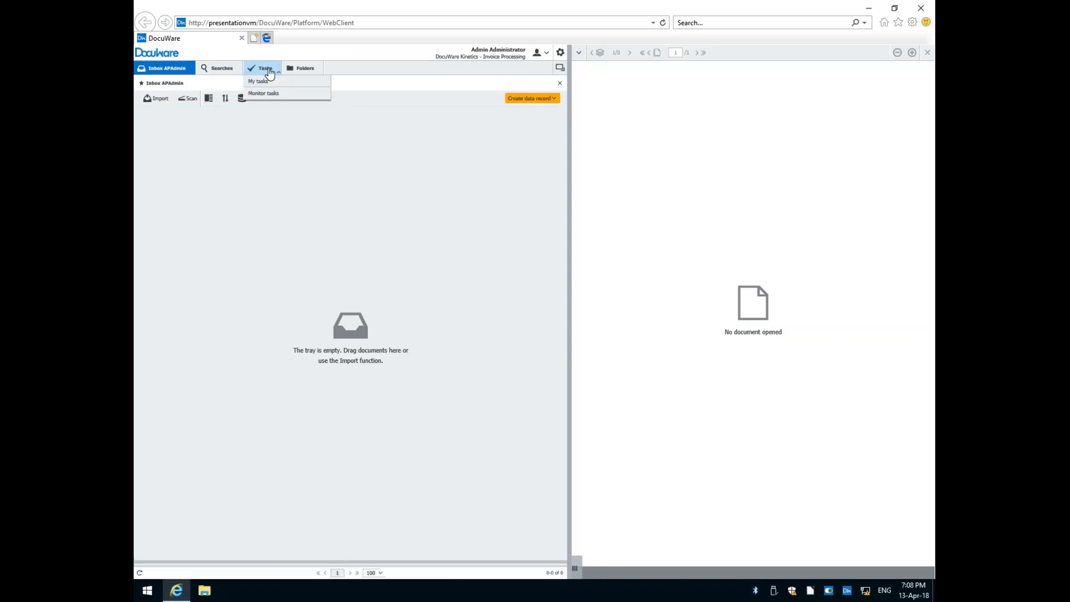
{"action": "left_click", "coordinate": [260, 81]}
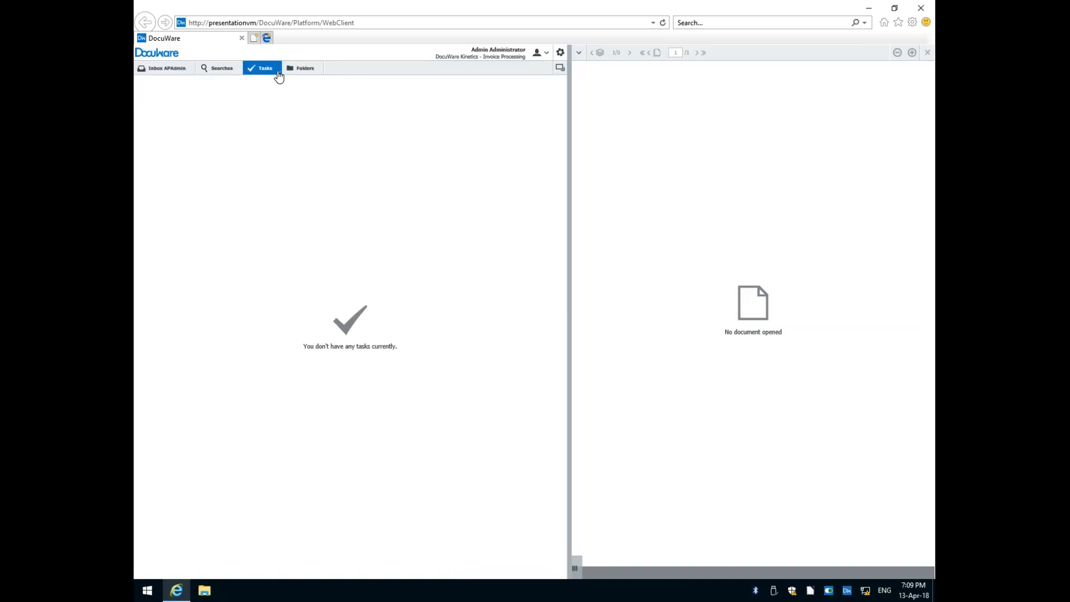
{"action": "left_click", "coordinate": [279, 78]}
{"action": "left_click", "coordinate": [272, 99]}
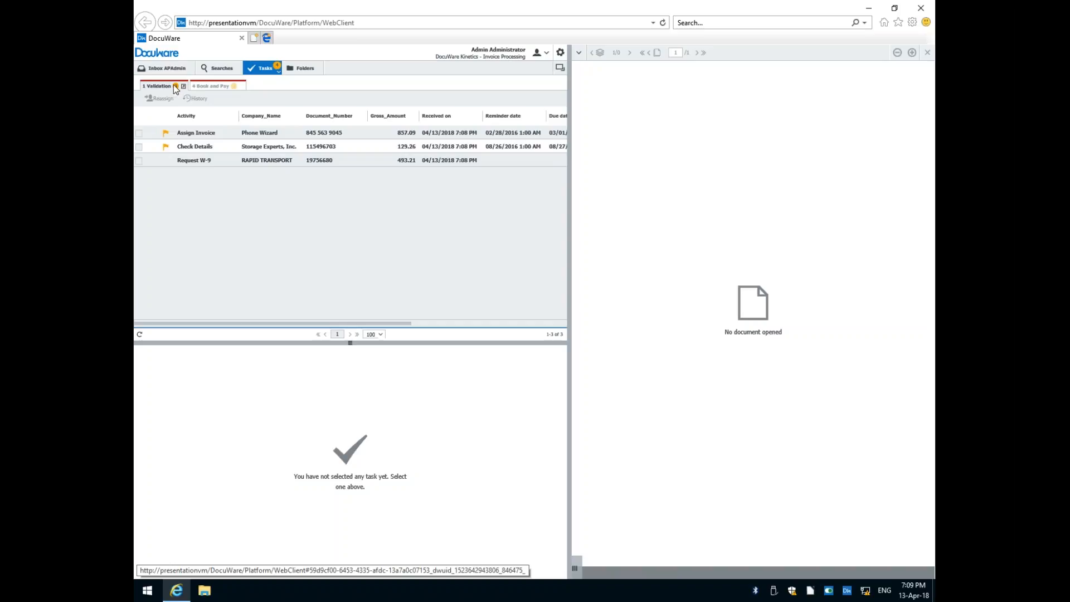
{"action": "left_click", "coordinate": [212, 88]}
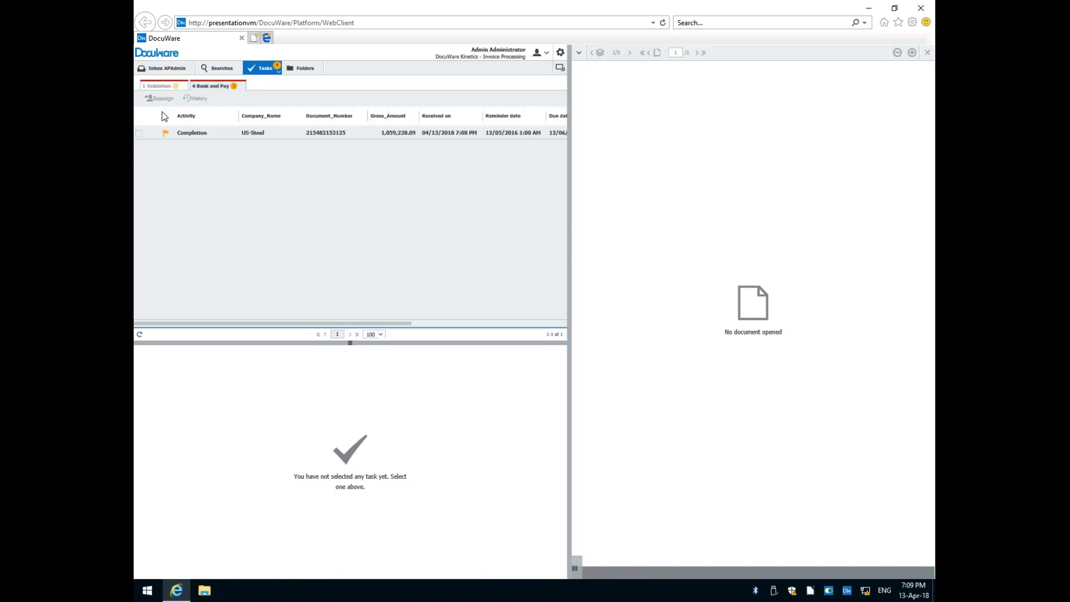
{"action": "left_click", "coordinate": [166, 87]}
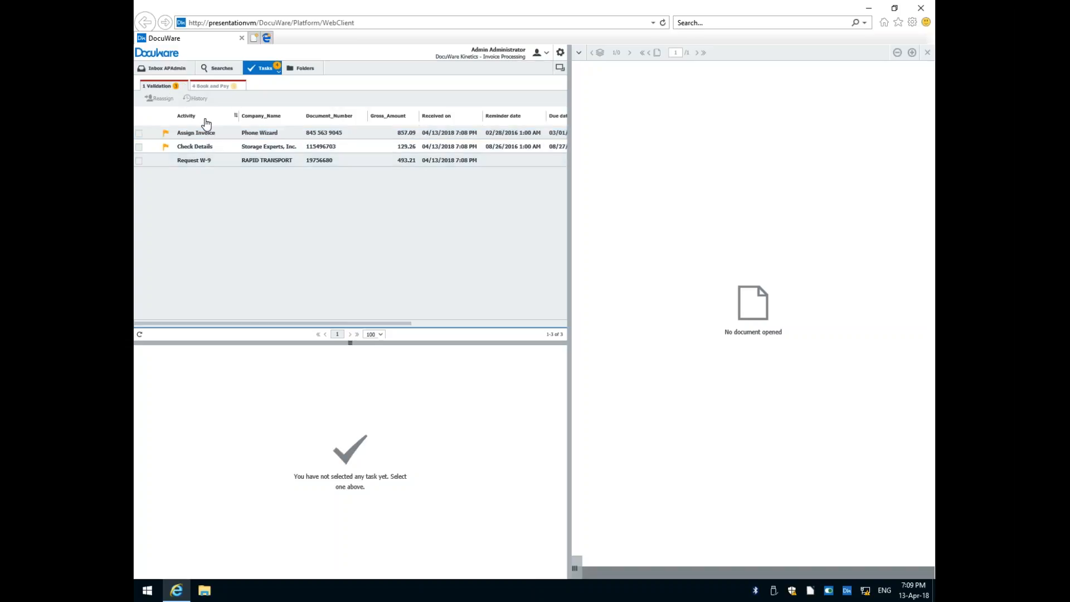
Open the Phone Wizard Assign Invoice task and examine its assign, request and reject options and the available cost center managers.
{"action": "left_click", "coordinate": [240, 133]}
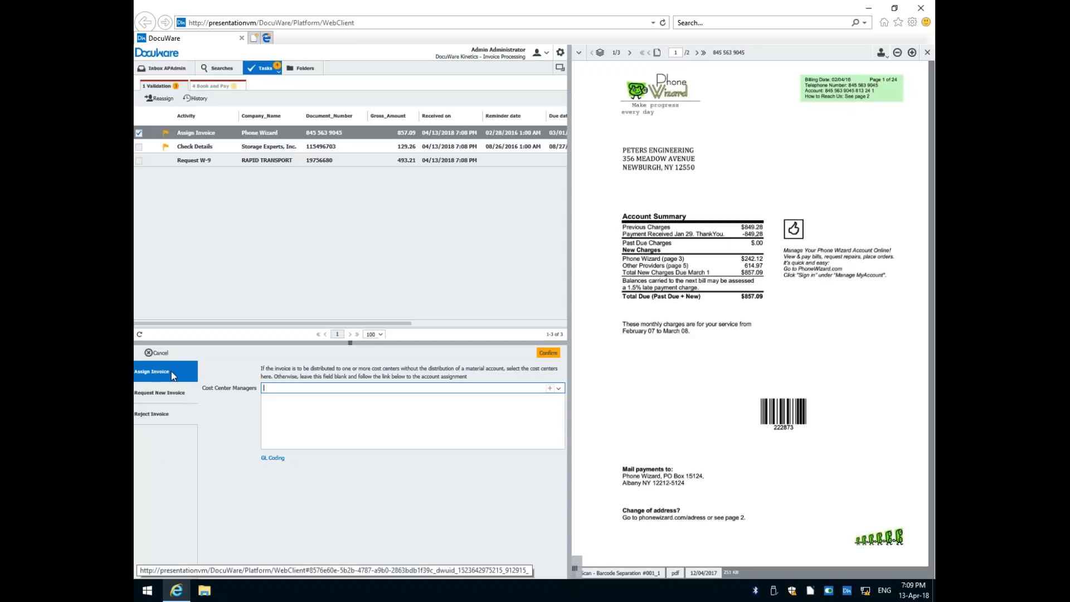
{"action": "left_click", "coordinate": [156, 393]}
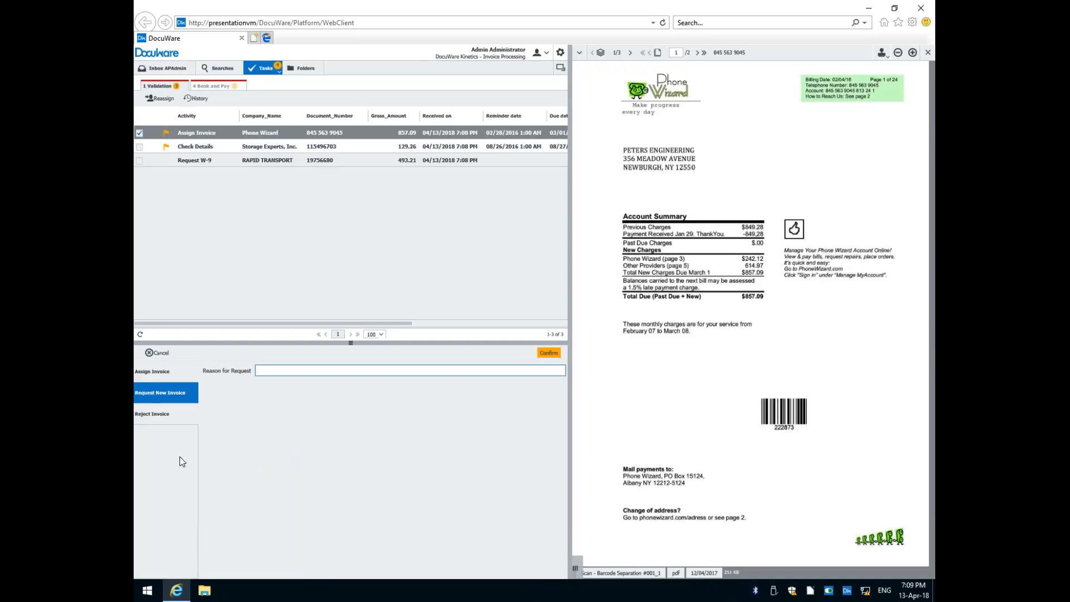
{"action": "left_click", "coordinate": [156, 415]}
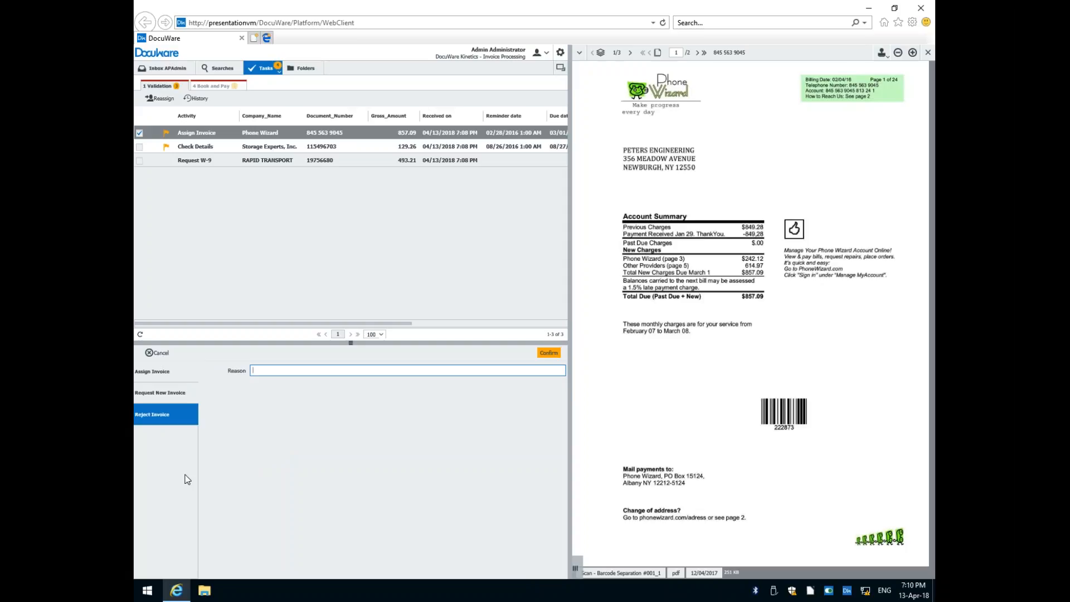
{"action": "left_click", "coordinate": [158, 372]}
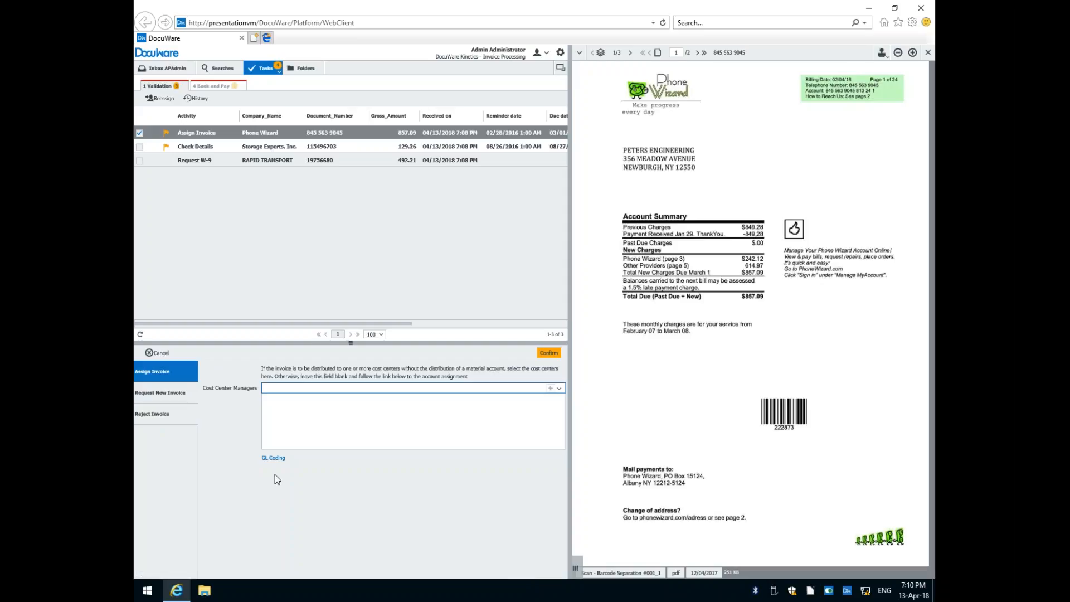
{"action": "left_click", "coordinate": [559, 389]}
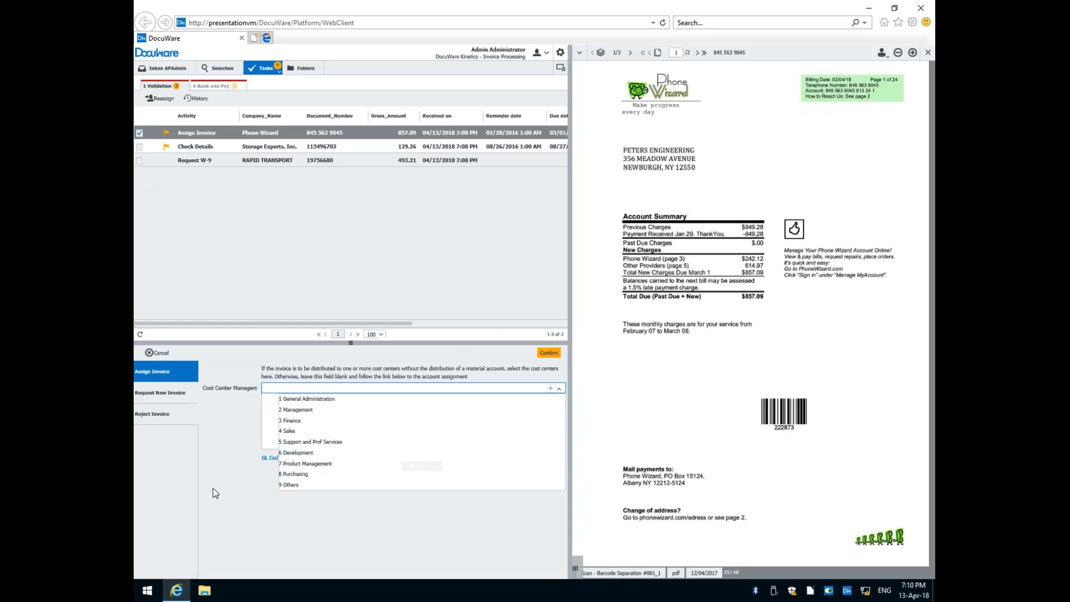
{"action": "left_click", "coordinate": [250, 481]}
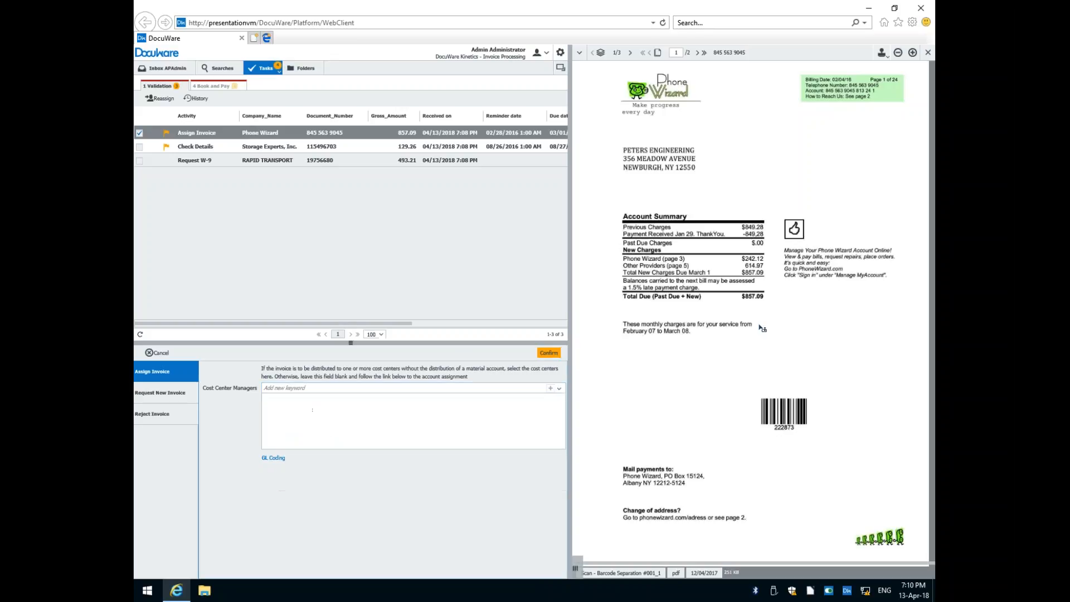
Open the Phone Wizard invoice's GL coding and set the first line to Telephone, cost center 10000, amount 300, responsible 1 General Administration.
{"action": "left_click", "coordinate": [281, 458]}
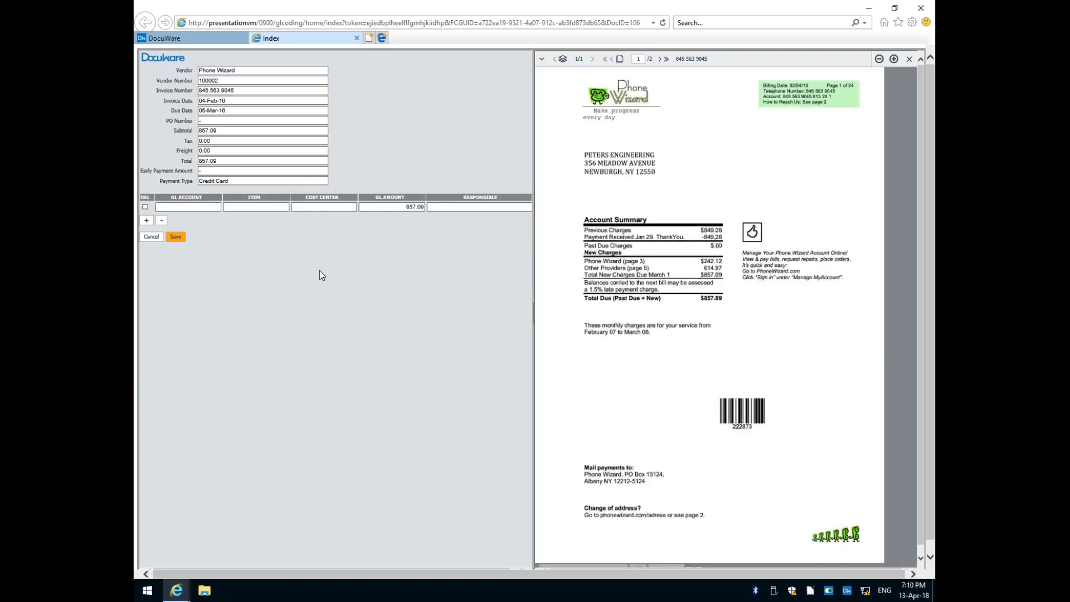
{"action": "left_click", "coordinate": [215, 207]}
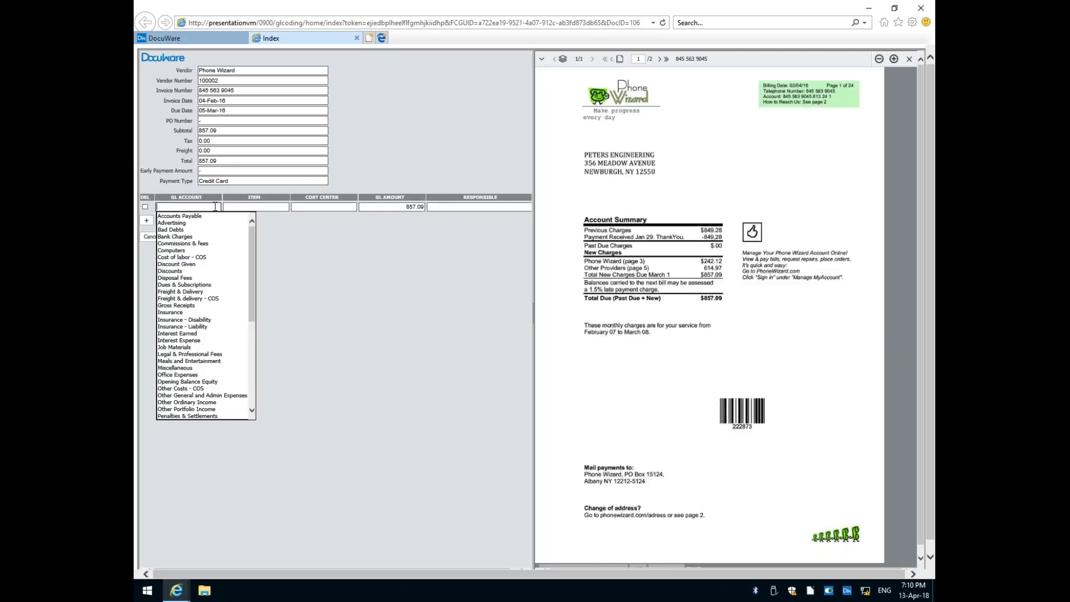
{"action": "scroll", "coordinate": [186, 381], "scroll_direction": "down", "scroll_amount": 9}
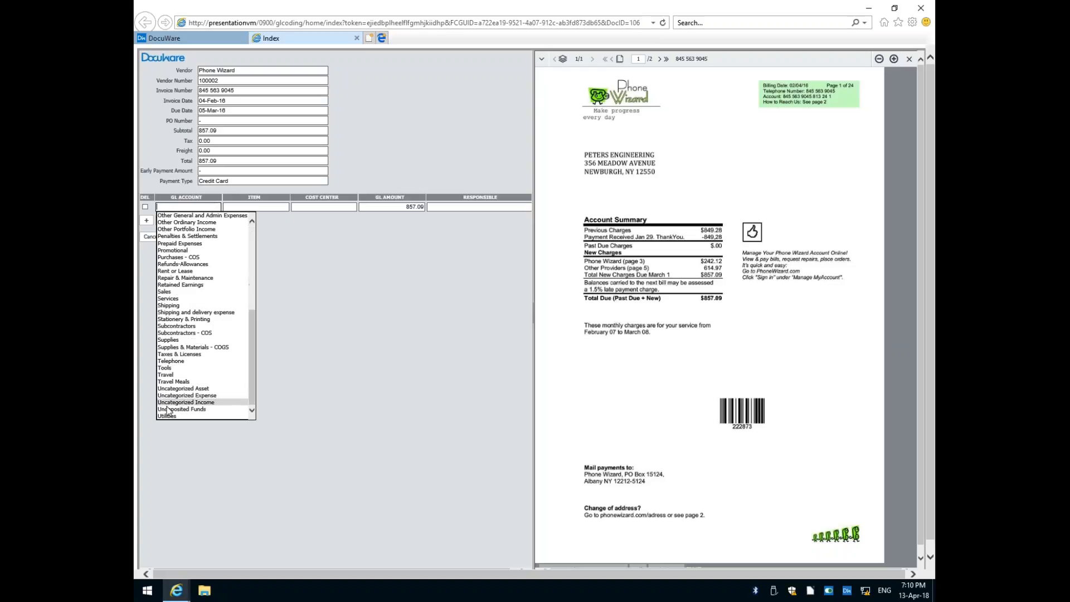
{"action": "left_click", "coordinate": [189, 362]}
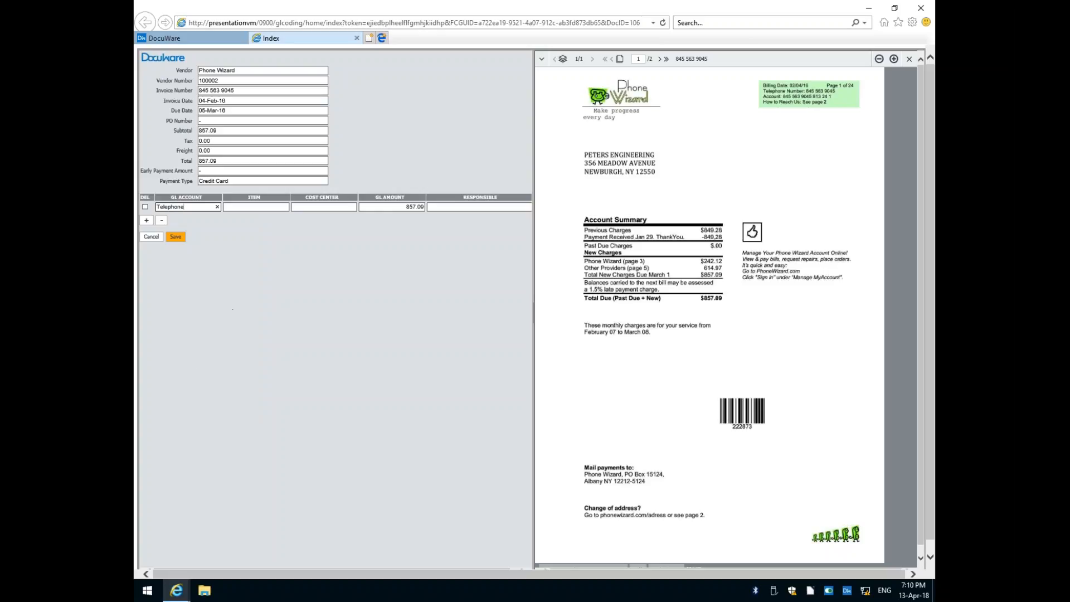
{"action": "left_click", "coordinate": [326, 206]}
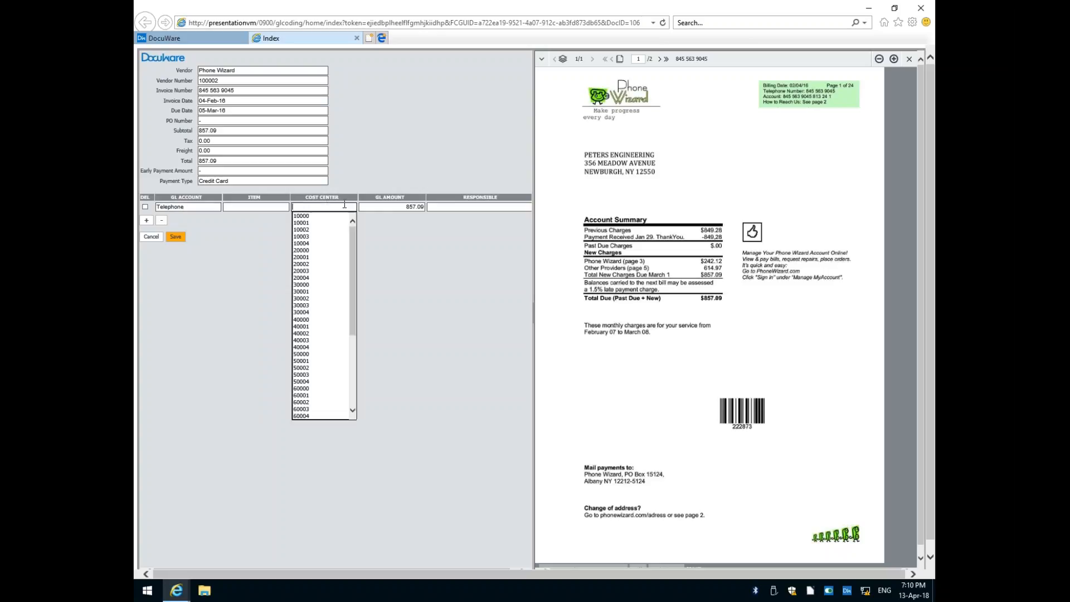
{"action": "left_click", "coordinate": [307, 219]}
{"action": "left_click", "coordinate": [477, 207]}
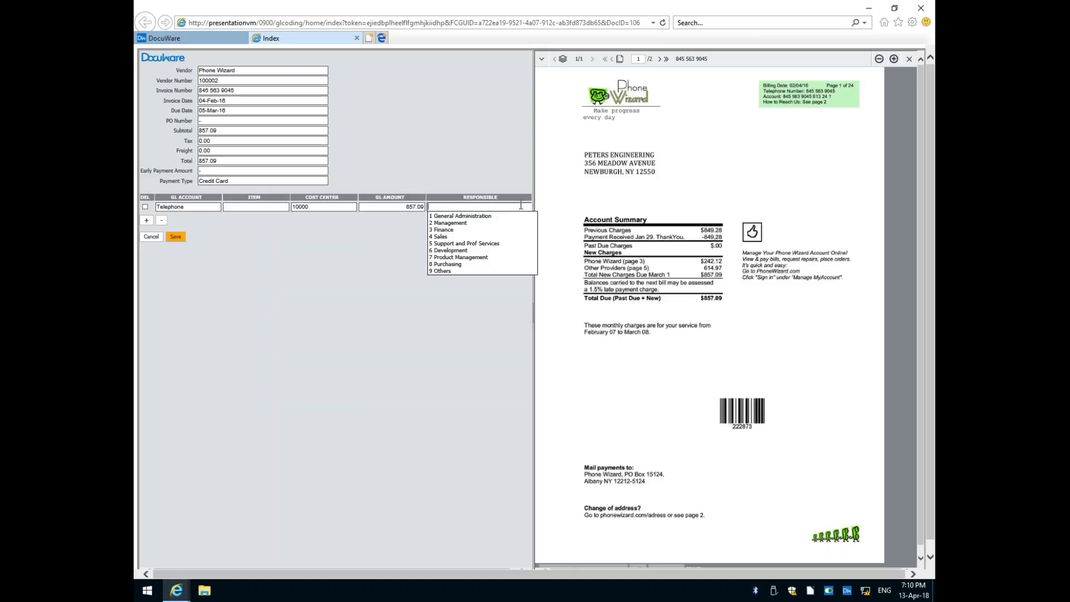
{"action": "left_click", "coordinate": [470, 218]}
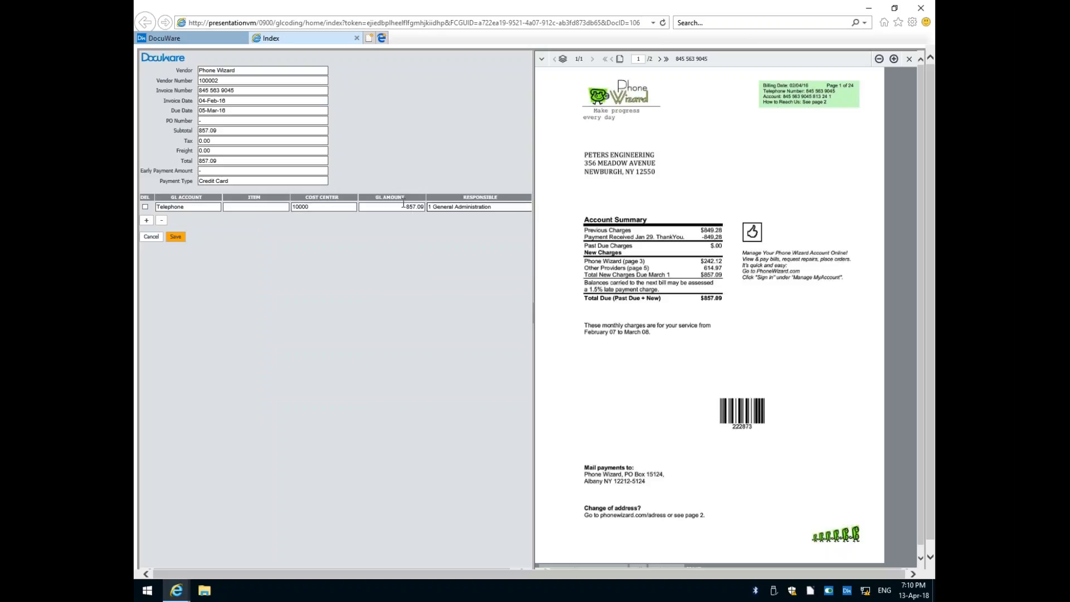
{"action": "left_click_drag", "start_coordinate": [405, 206], "coordinate": [473, 207]}
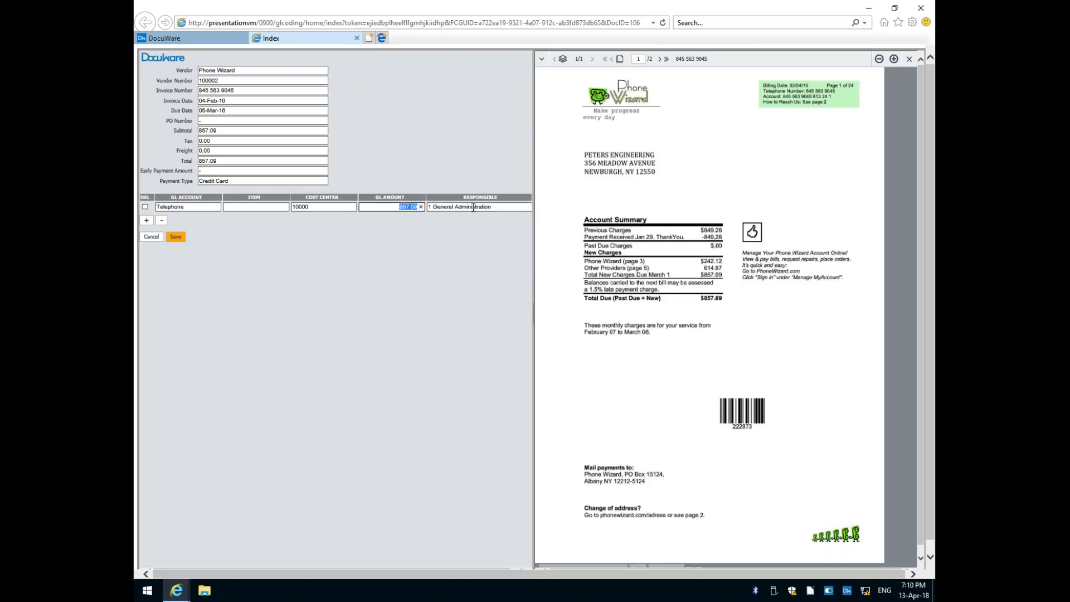
{"action": "type", "text": "300"}
{"action": "left_click", "coordinate": [390, 303]}
Add a second GL line with Telephone, cost center 10001 and responsible 2 Management, and save the coding.
{"action": "left_click", "coordinate": [146, 220]}
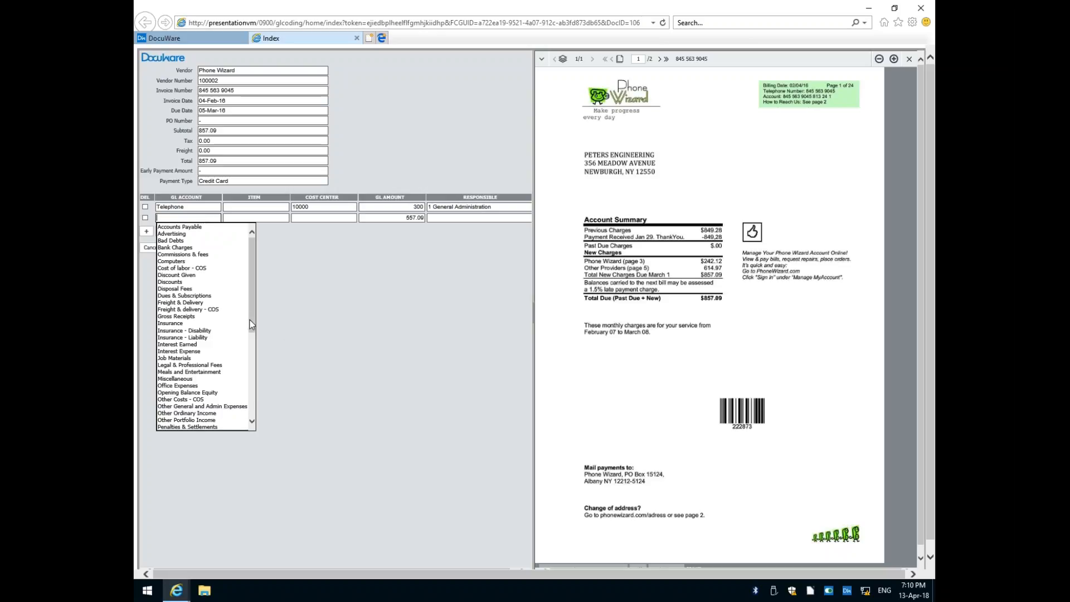
{"action": "left_click_drag", "start_coordinate": [251, 325], "coordinate": [236, 411]}
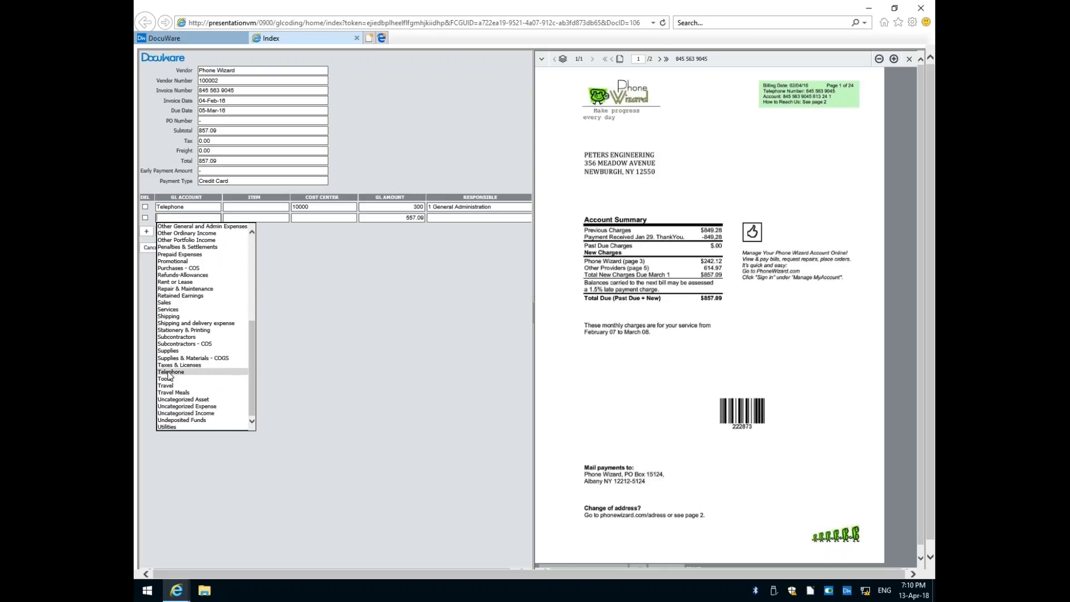
{"action": "left_click", "coordinate": [223, 371]}
{"action": "left_click", "coordinate": [326, 217]}
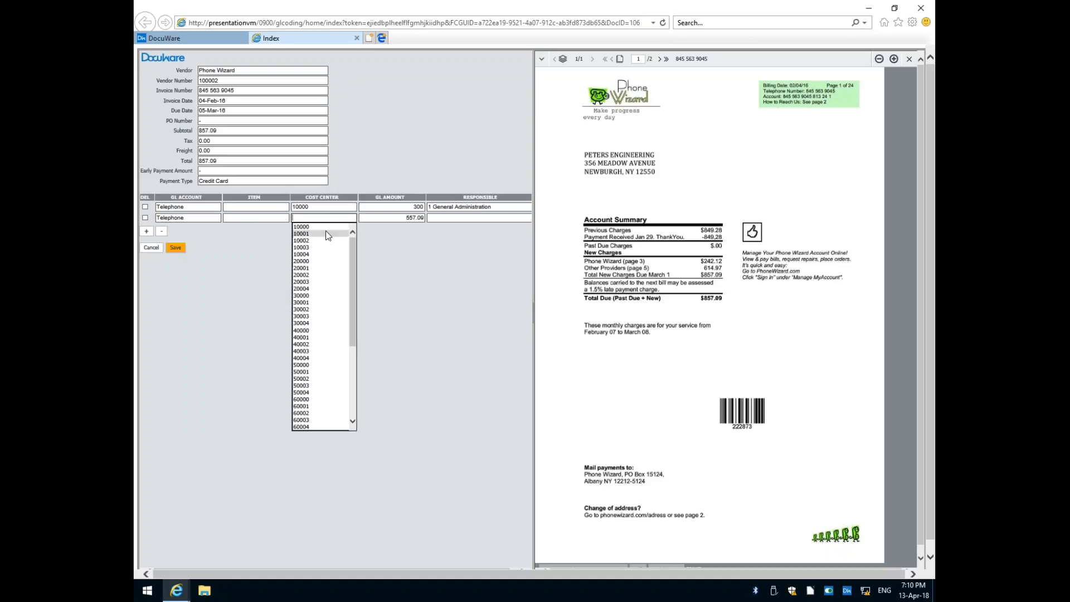
{"action": "left_click", "coordinate": [327, 234]}
{"action": "left_click", "coordinate": [479, 217]}
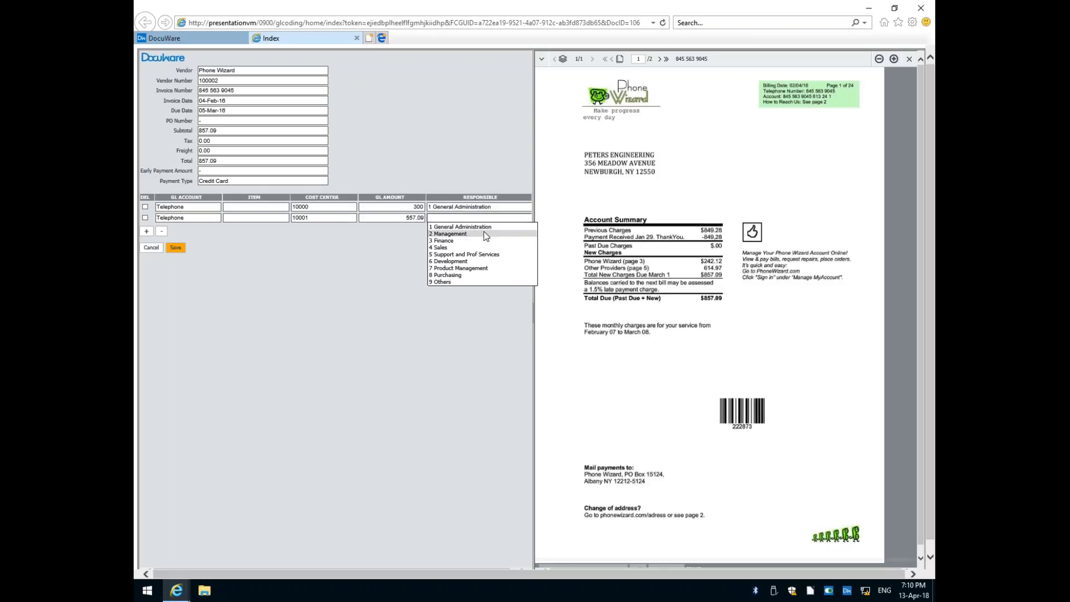
{"action": "left_click", "coordinate": [471, 236]}
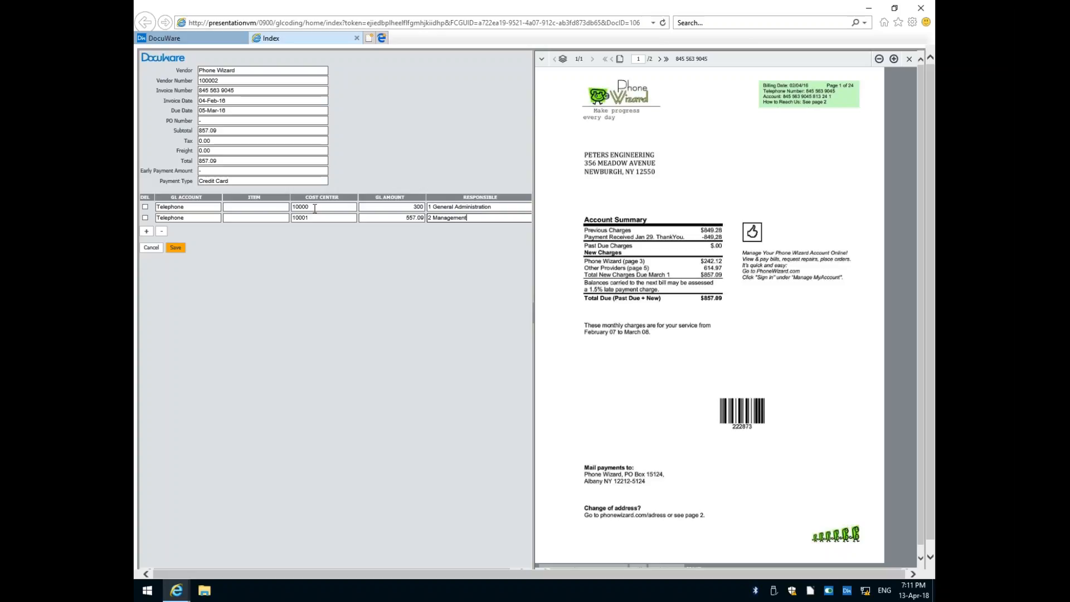
{"action": "left_click", "coordinate": [174, 248]}
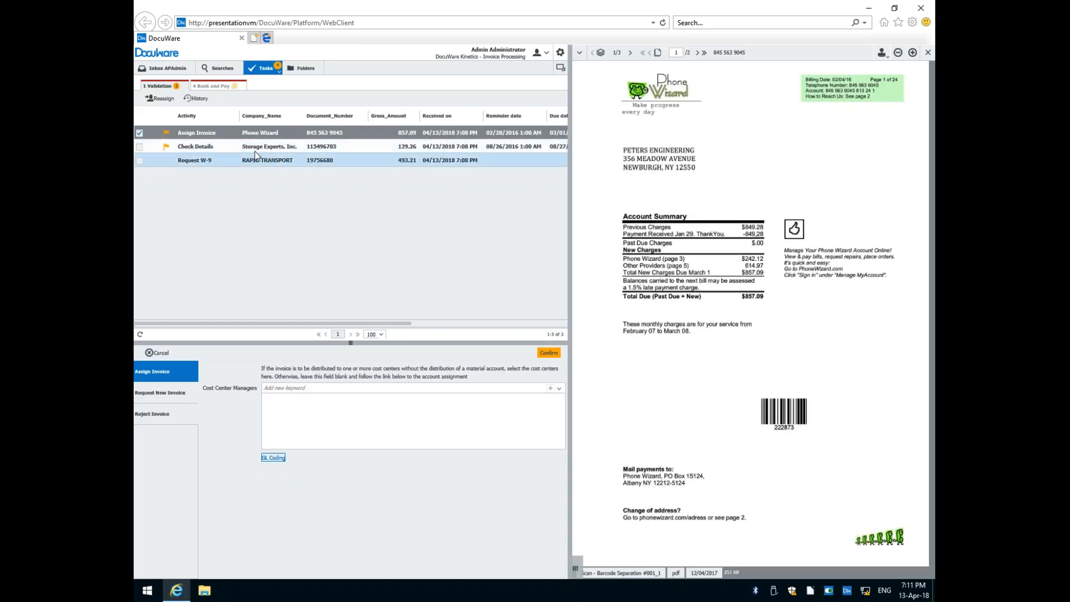
Open the Storage Experts Check Details task and examine its reminder date, due date and current user.
{"action": "left_click", "coordinate": [231, 146]}
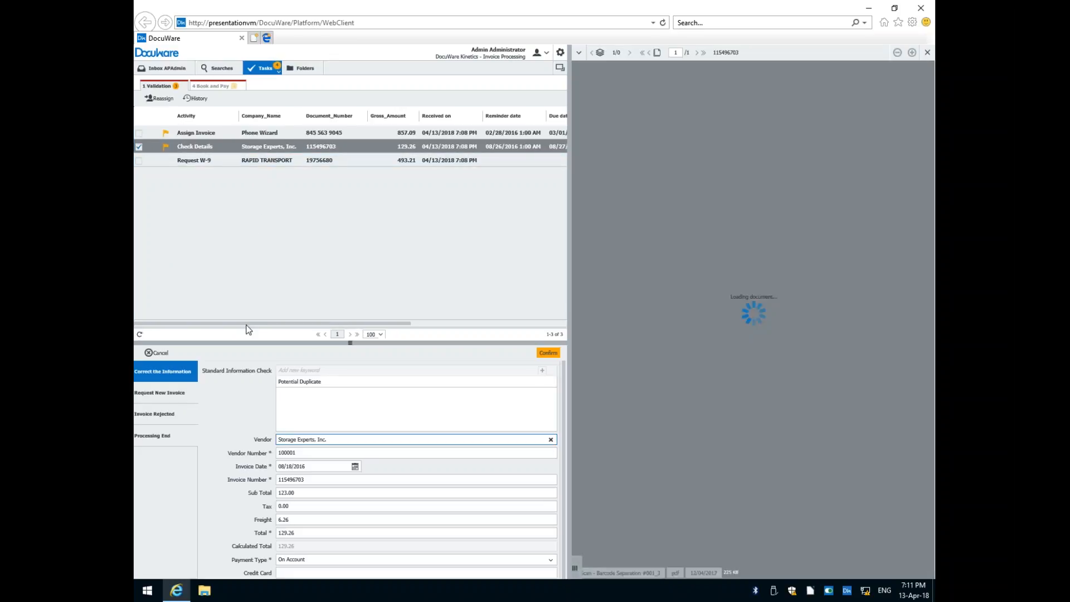
{"action": "left_click_drag", "start_coordinate": [247, 324], "coordinate": [334, 324]}
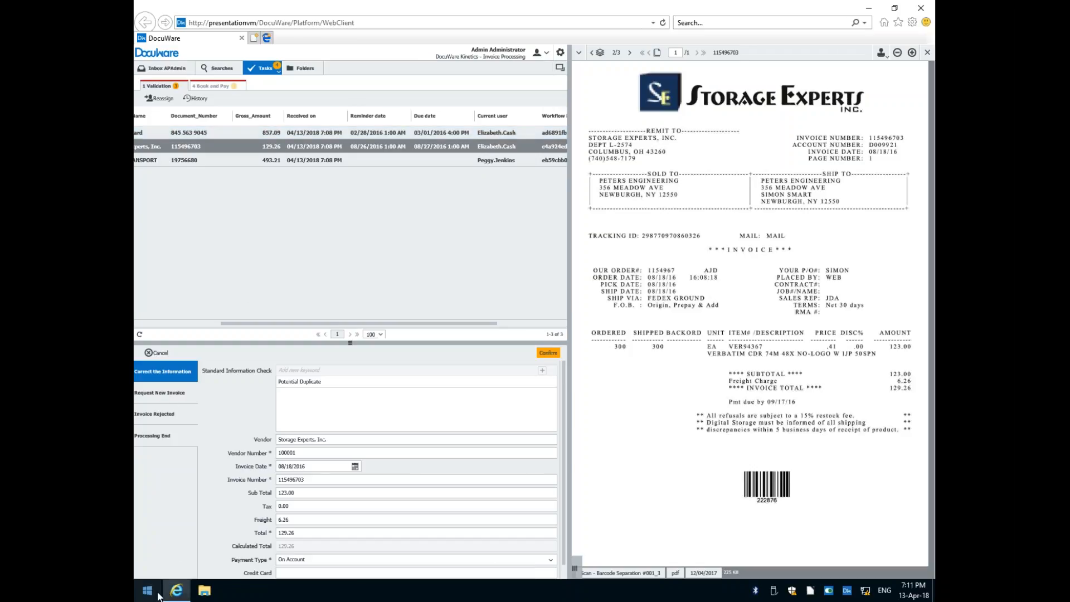
Switch to Outlook, decline creating a store configuration, dismiss the activation wizard, and read the overdue reminder for the Phone Wizard invoice.
{"action": "key", "text": "super"}
{"action": "key", "text": "super"}
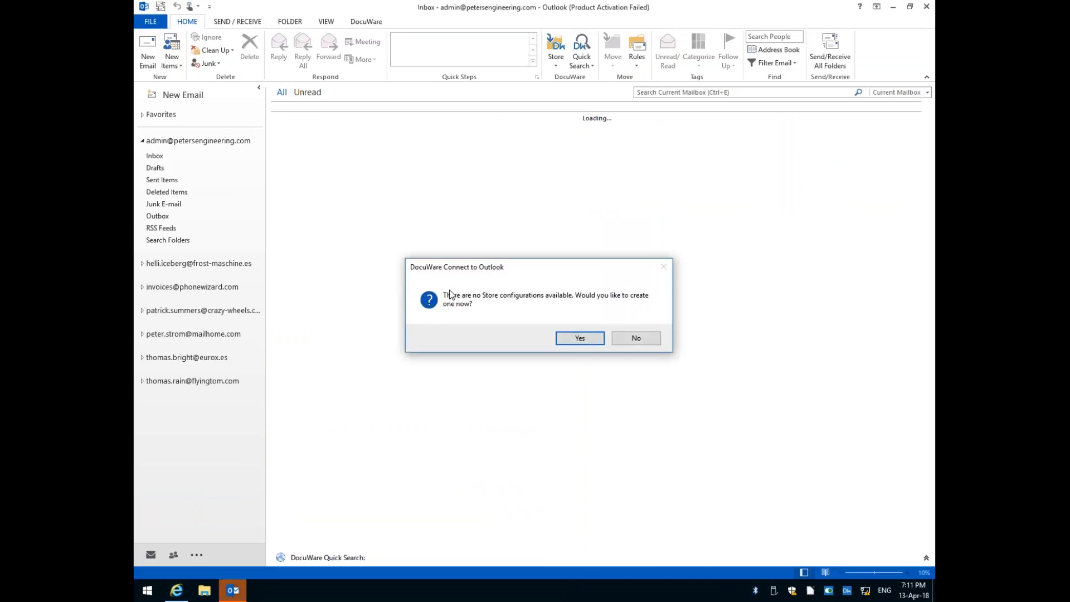
{"action": "left_click", "coordinate": [635, 338]}
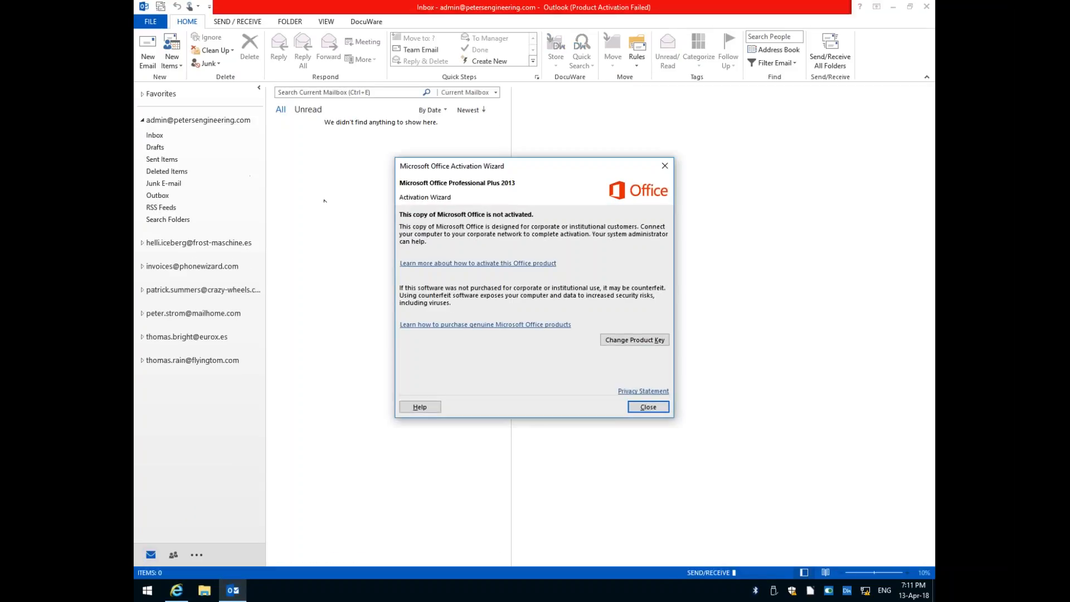
{"action": "left_click", "coordinate": [647, 407]}
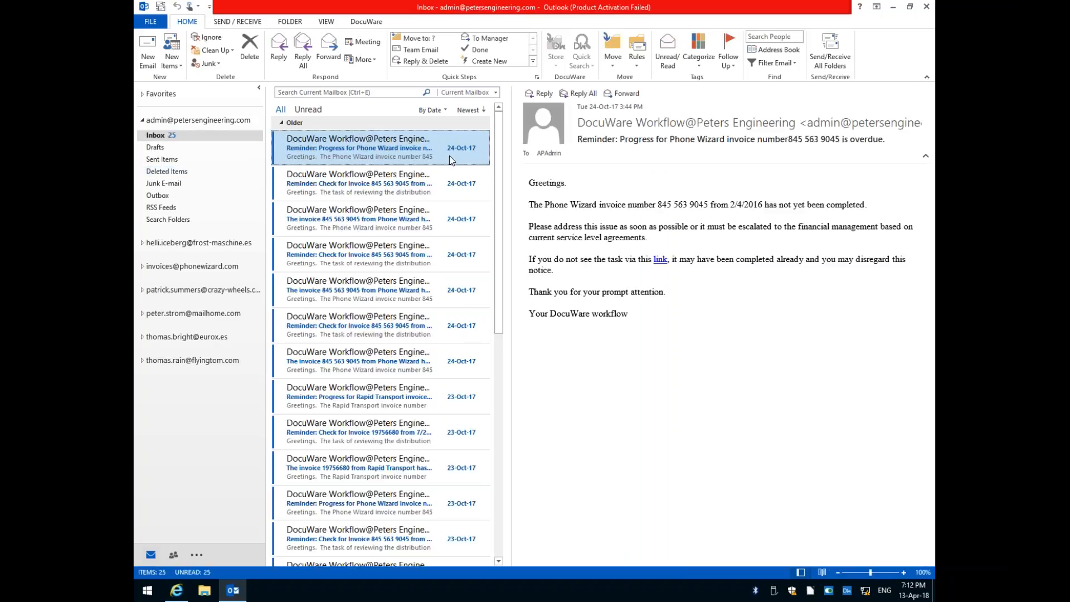
{"action": "left_click", "coordinate": [533, 203]}
{"action": "left_click_drag", "start_coordinate": [769, 199], "coordinate": [866, 347]}
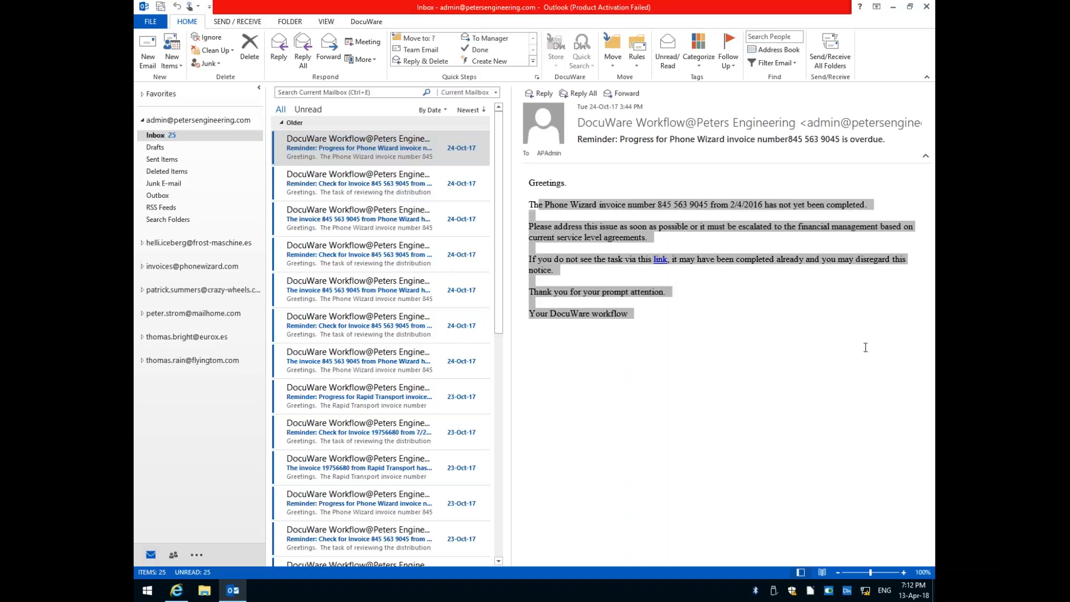
{"action": "left_click", "coordinate": [820, 339]}
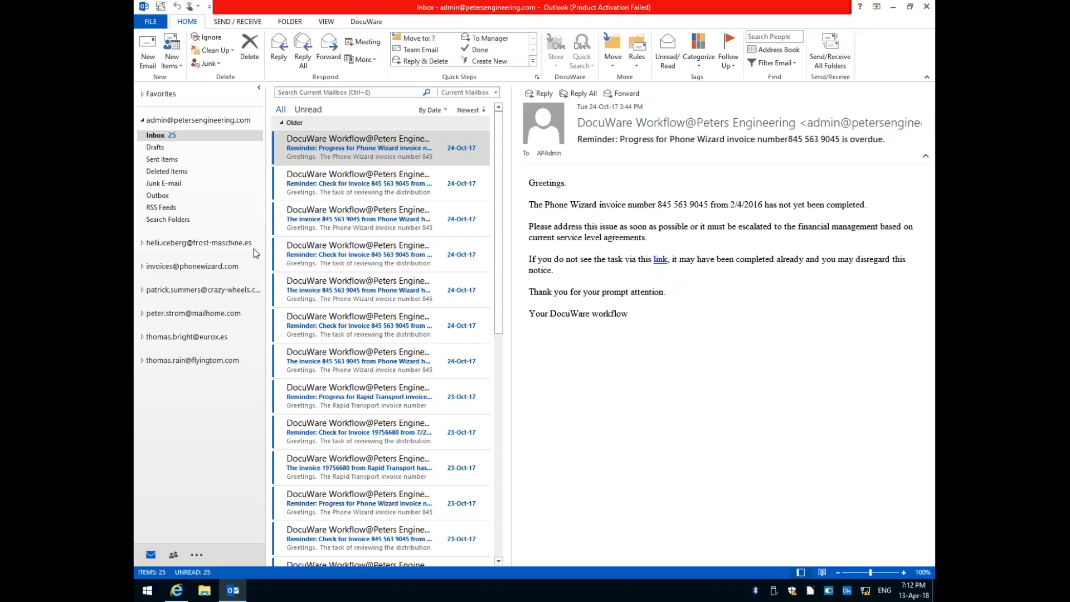
Switch back to DocuWare and view the related duplicate document of the Storage Experts invoice.
{"action": "left_click", "coordinate": [176, 591]}
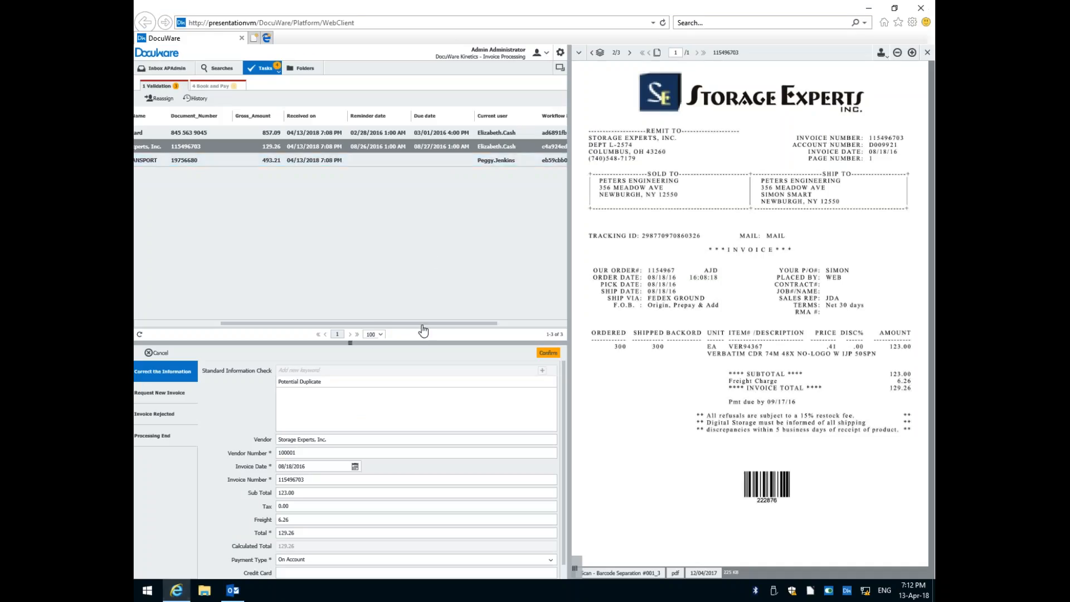
{"action": "left_click_drag", "start_coordinate": [424, 329], "coordinate": [259, 329]}
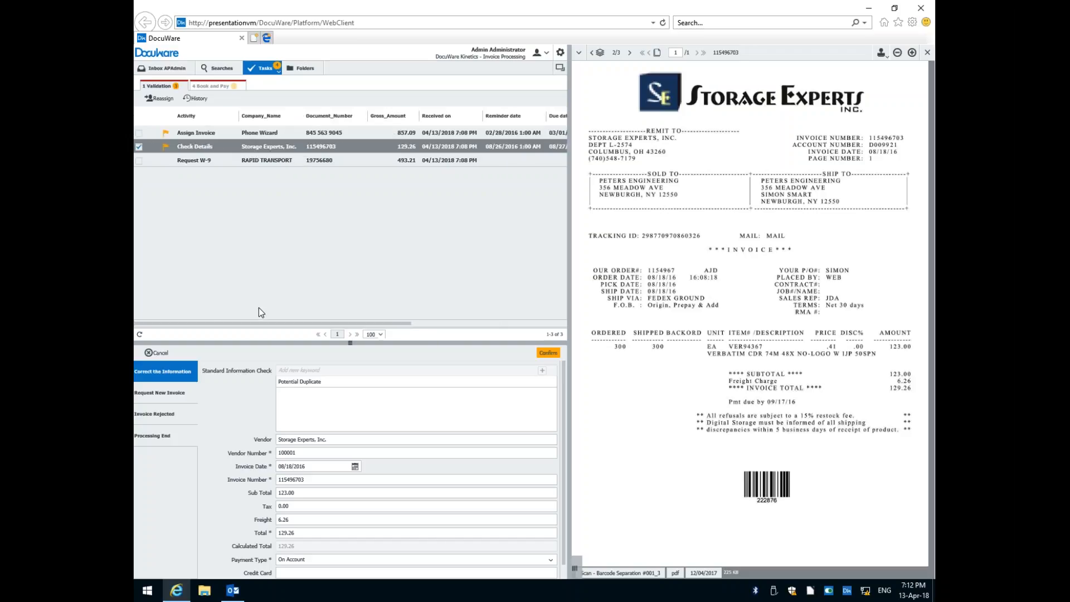
{"action": "left_click_drag", "start_coordinate": [284, 323], "coordinate": [251, 322]}
{"action": "mouse_move", "coordinate": [355, 324]}
{"action": "left_mouse_down"}
{"action": "mouse_move", "coordinate": [440, 329]}
{"action": "mouse_move", "coordinate": [352, 326]}
{"action": "left_mouse_up"}
{"action": "double_click", "coordinate": [235, 147]}
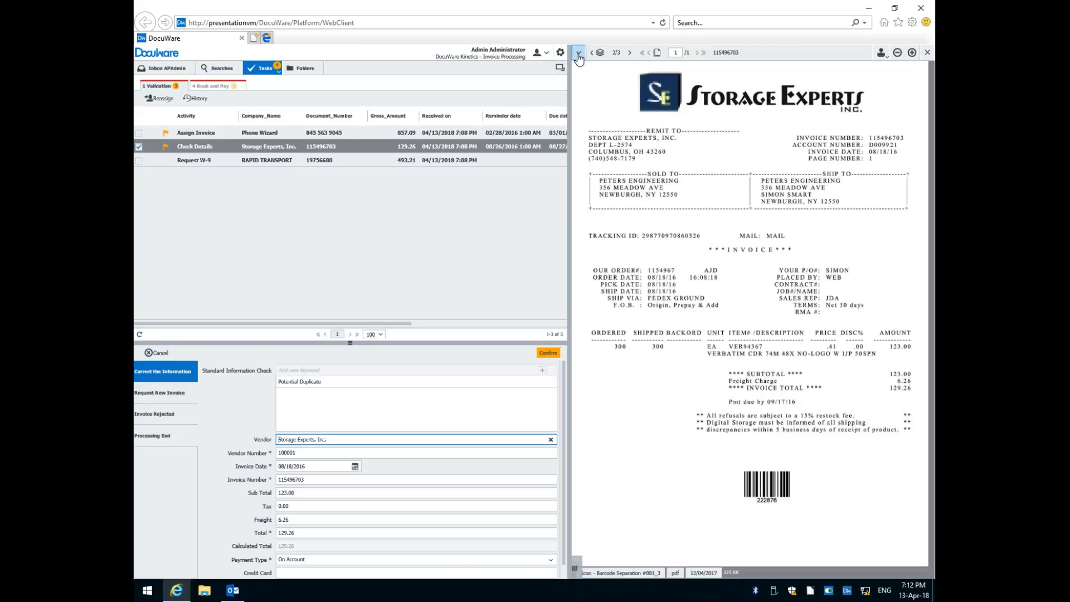
{"action": "right_click", "coordinate": [260, 146]}
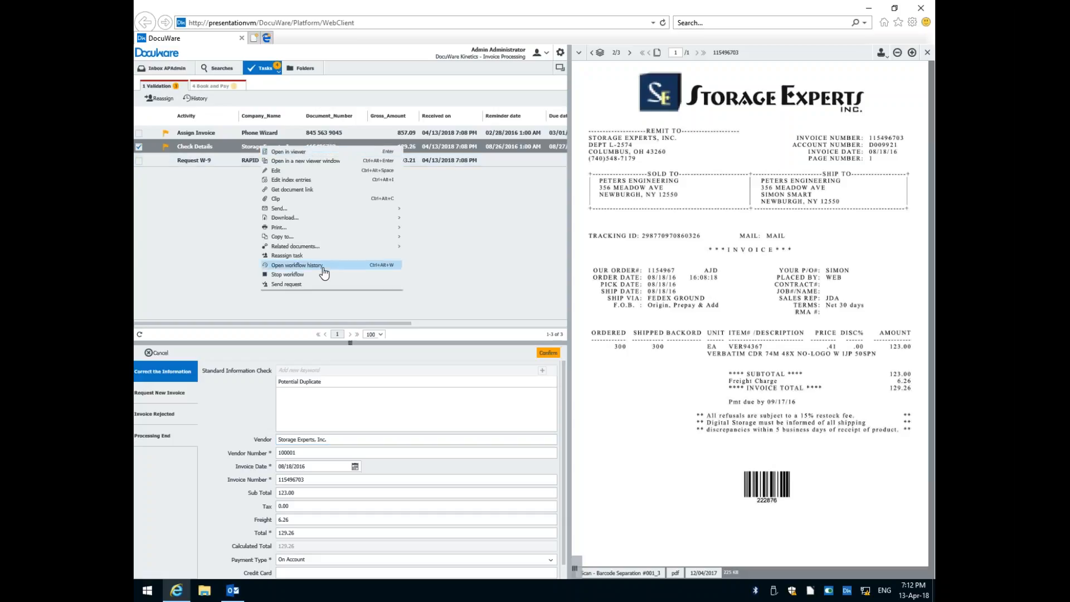
{"action": "mouse_move", "coordinate": [330, 249]}
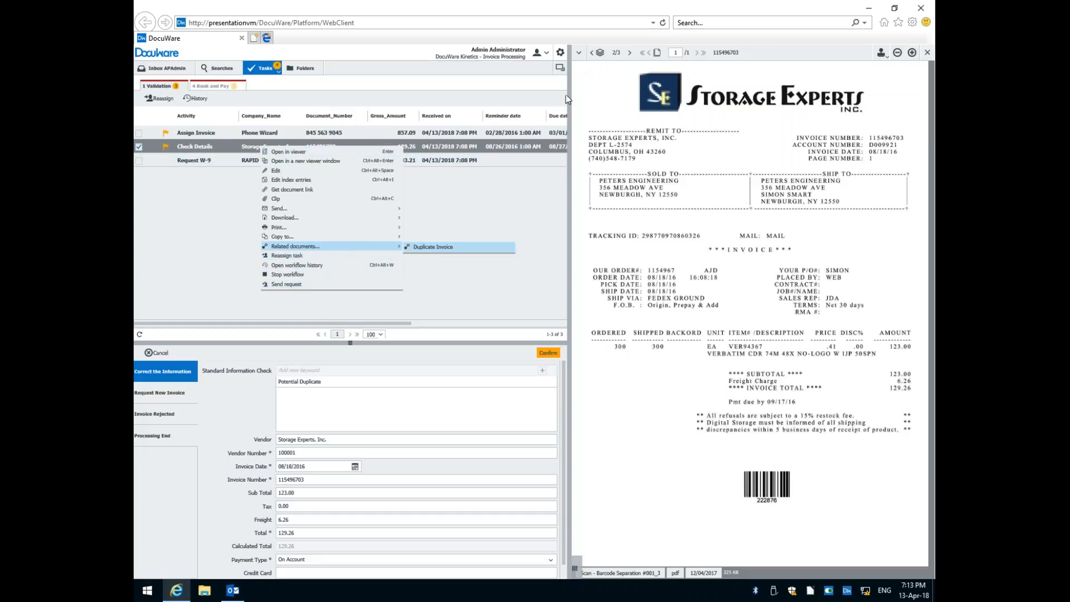
{"action": "left_click", "coordinate": [579, 53]}
{"action": "left_click", "coordinate": [594, 219]}
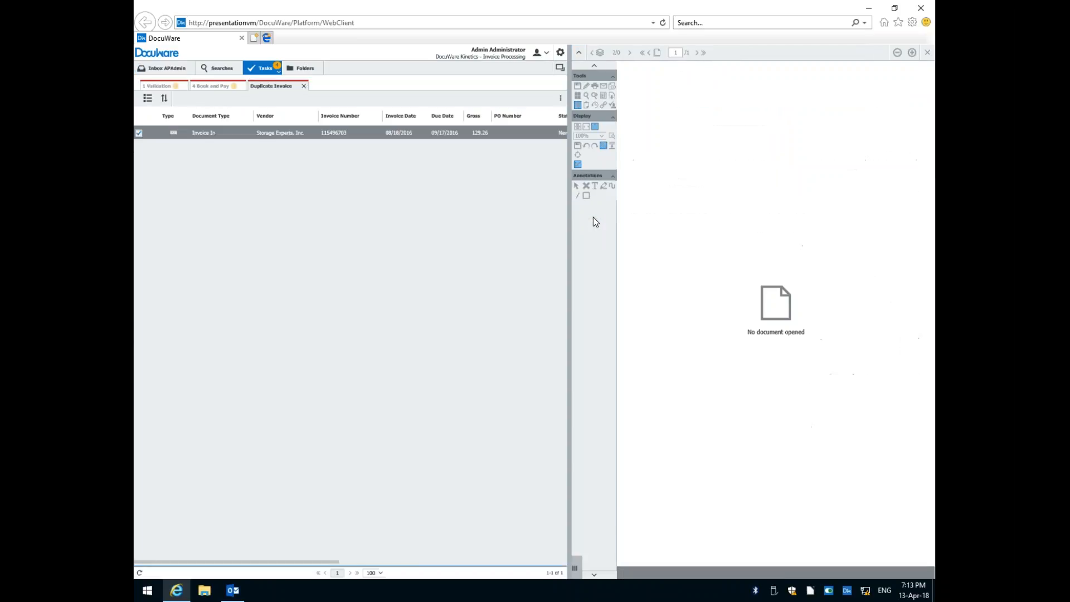
{"action": "left_click", "coordinate": [302, 133]}
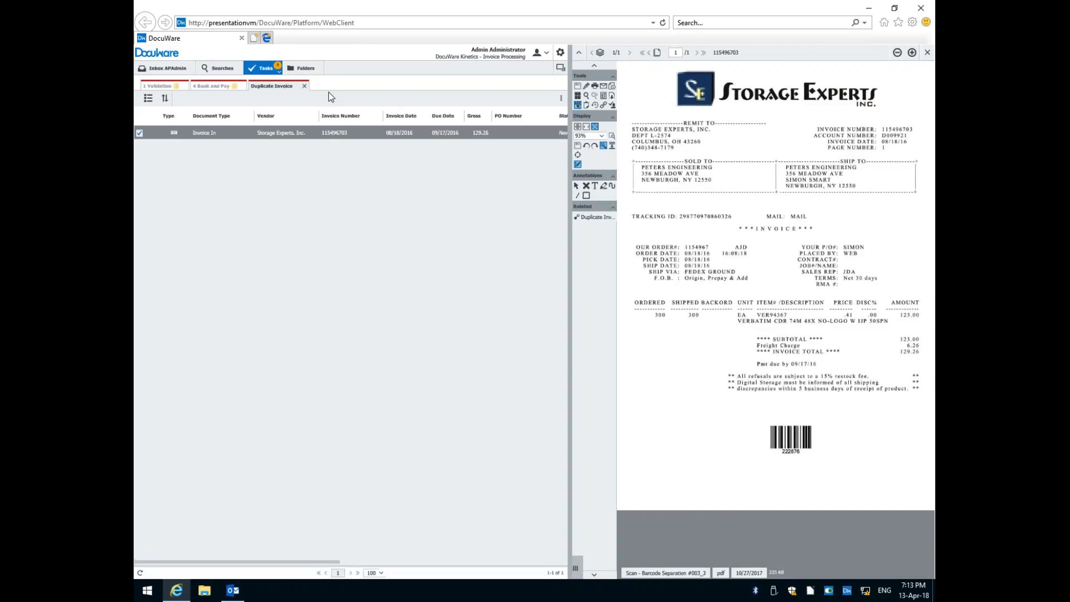
Close the duplicate invoice results and reject the Storage Experts invoice under 1 Validation with the reason "Duplicate invoice already processed".
{"action": "left_click", "coordinate": [304, 87]}
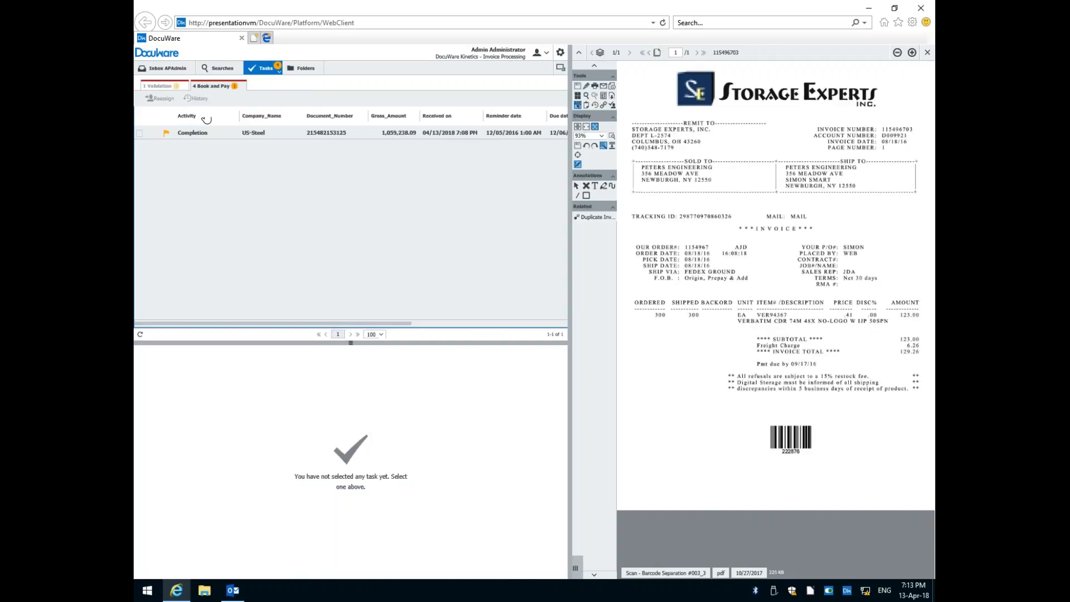
{"action": "left_click", "coordinate": [167, 88]}
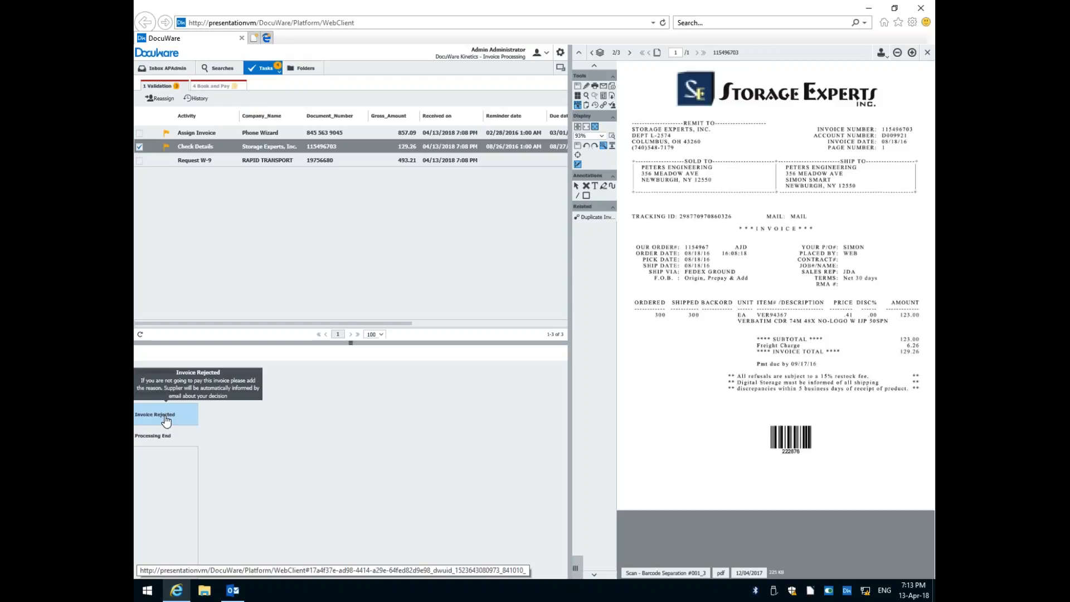
{"action": "left_click", "coordinate": [168, 424]}
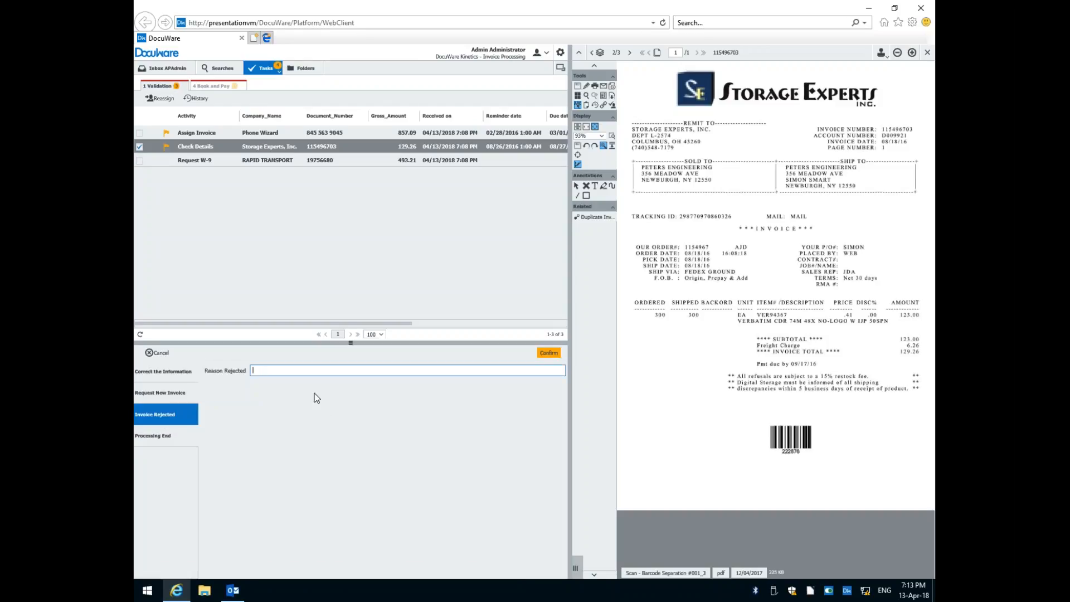
{"action": "type", "text": "Duplicate invoice already processed"}
{"action": "left_click", "coordinate": [550, 354]}
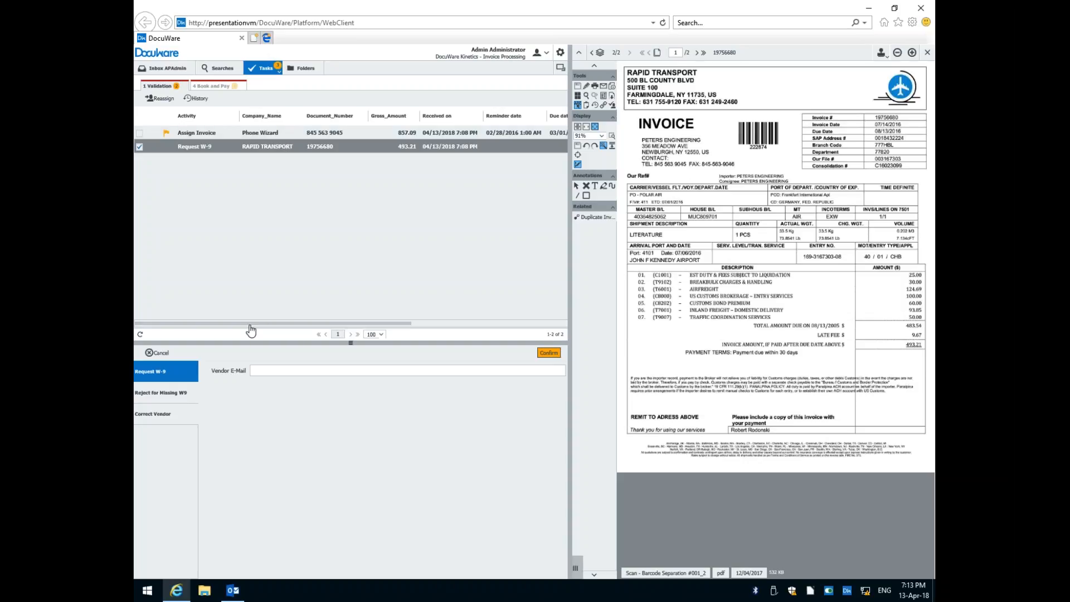
Examine the due date and current user of the Rapid Transport Request W-9 task and select the task for processing.
{"action": "left_click_drag", "start_coordinate": [251, 325], "coordinate": [383, 326]}
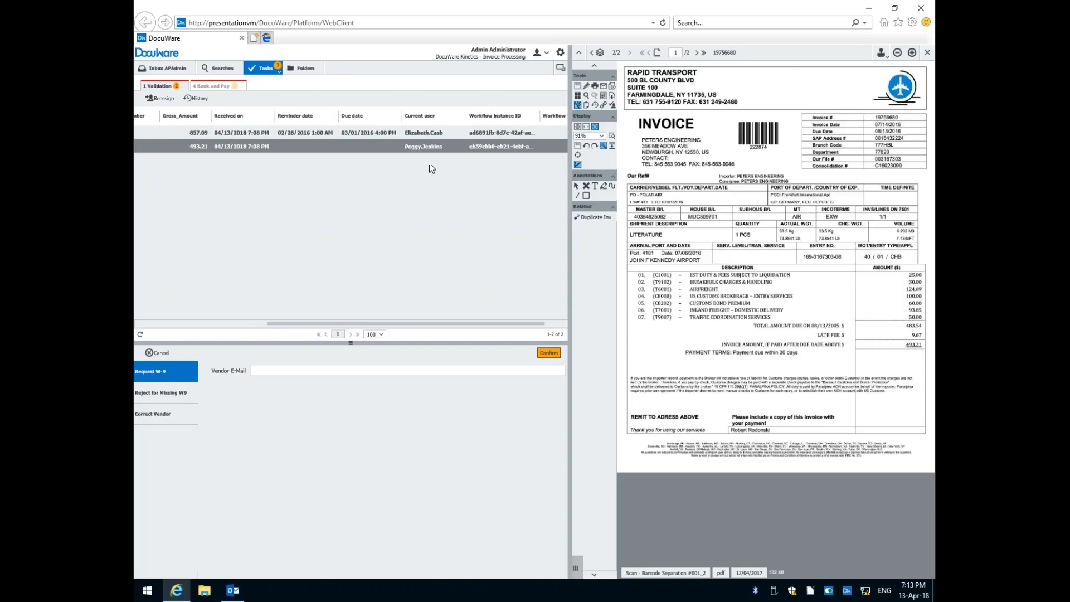
{"action": "left_click_drag", "start_coordinate": [396, 324], "coordinate": [219, 322]}
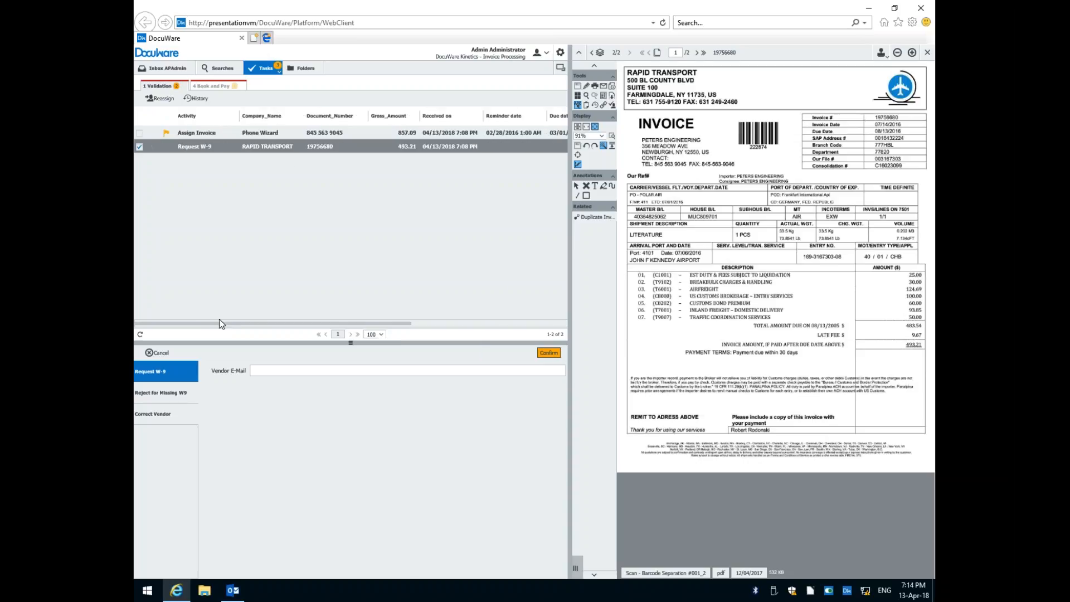
{"action": "left_click", "coordinate": [282, 146]}
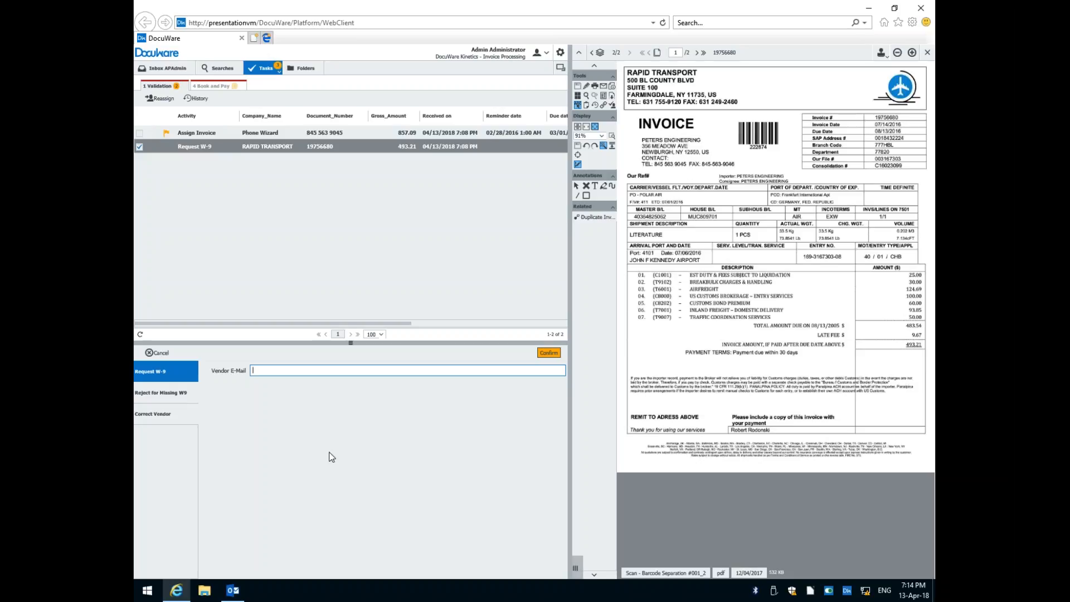
Enter the vendor's e-mail address, confirm the W-9 request, and select Rapid Transport's Wait task.
{"action": "left_click", "coordinate": [546, 354]}
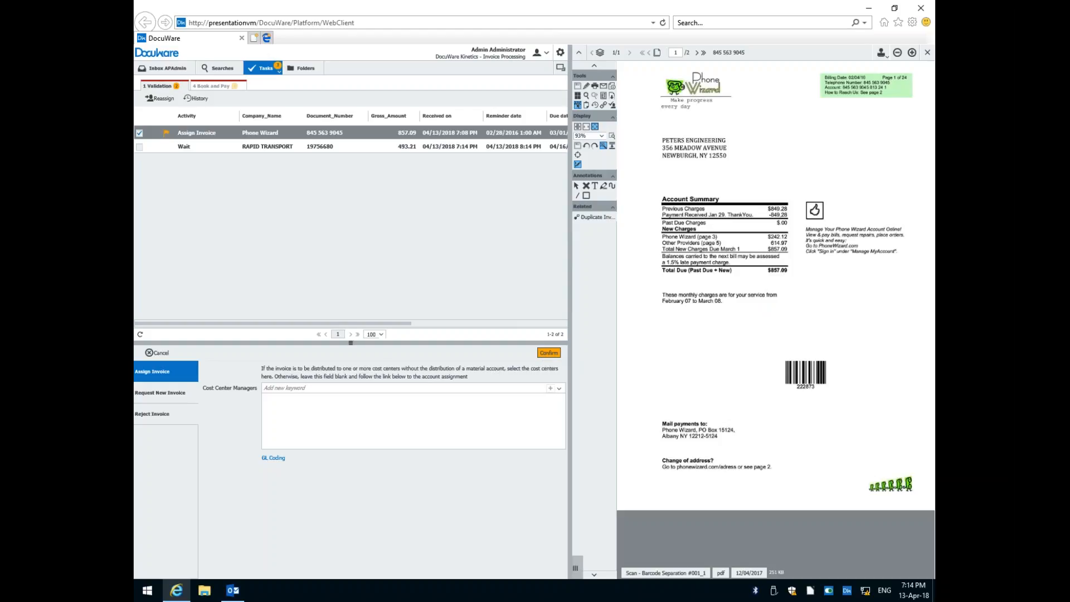
{"action": "left_click", "coordinate": [246, 149]}
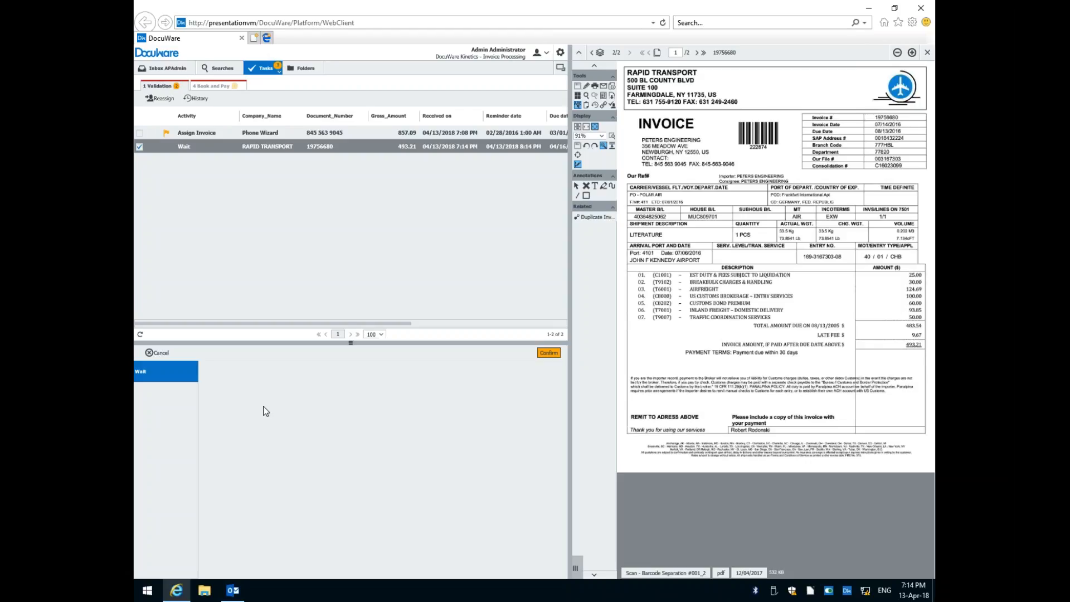
Switch to Outlook, send and receive all folders, and open the vendor mailbox's inbox.
{"action": "left_click", "coordinate": [232, 590]}
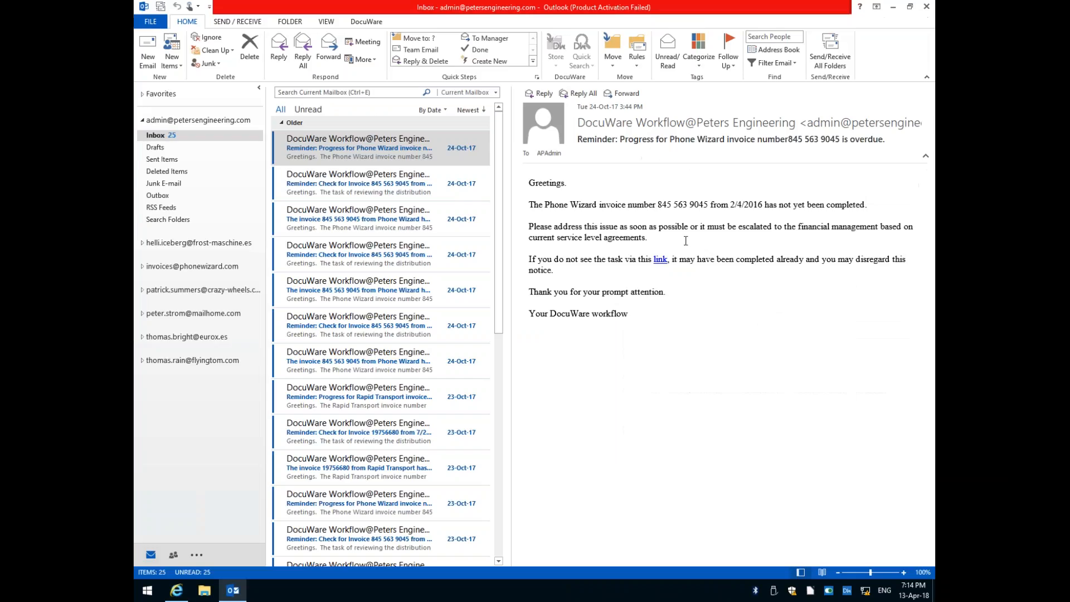
{"action": "left_click", "coordinate": [172, 316]}
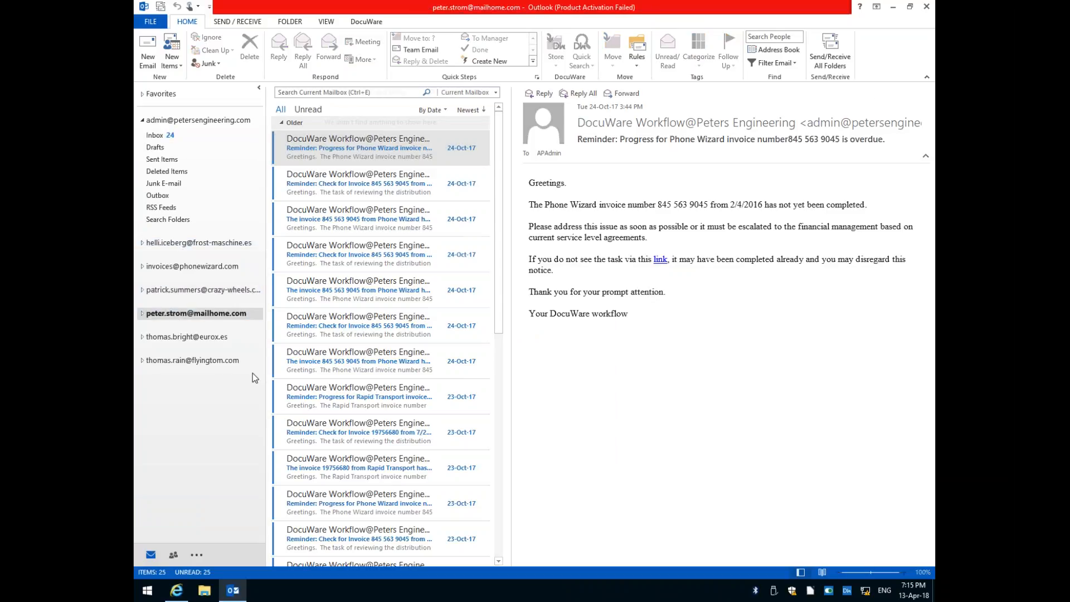
{"action": "left_click", "coordinate": [815, 50]}
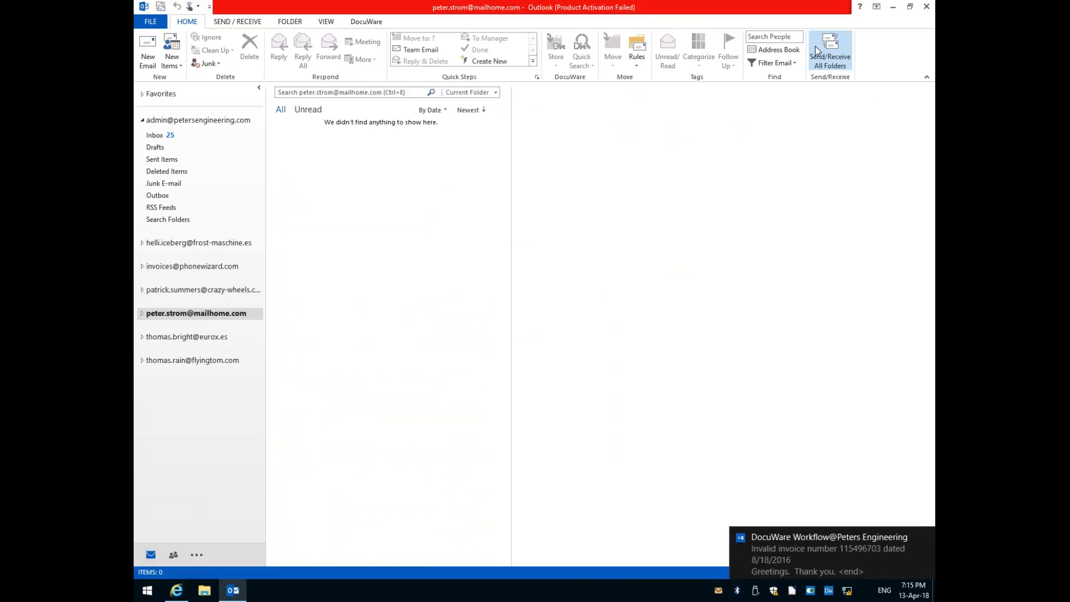
{"action": "left_click", "coordinate": [816, 46]}
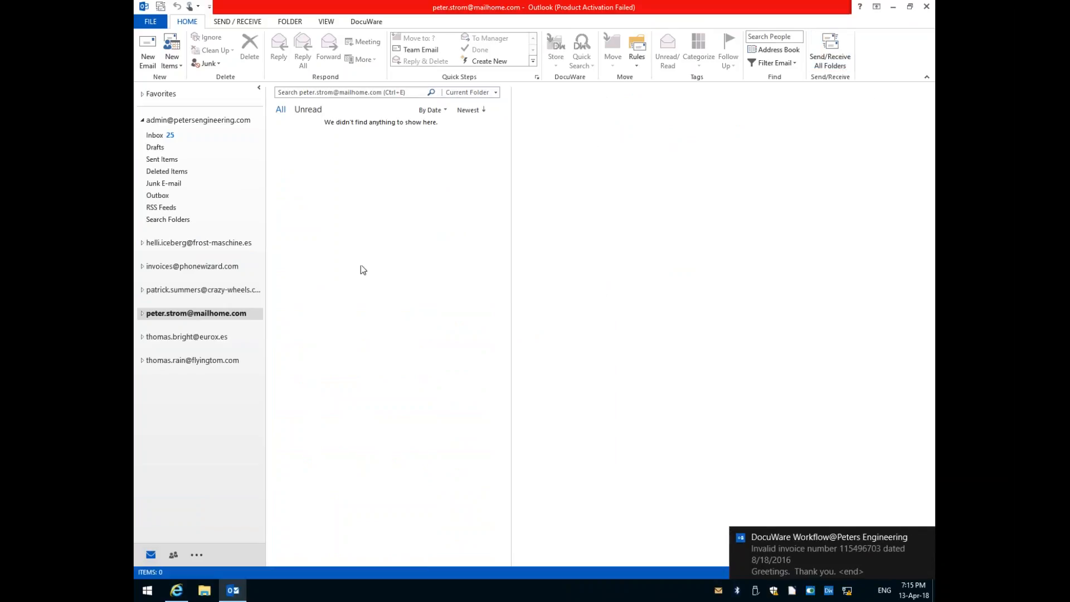
{"action": "left_click", "coordinate": [828, 44]}
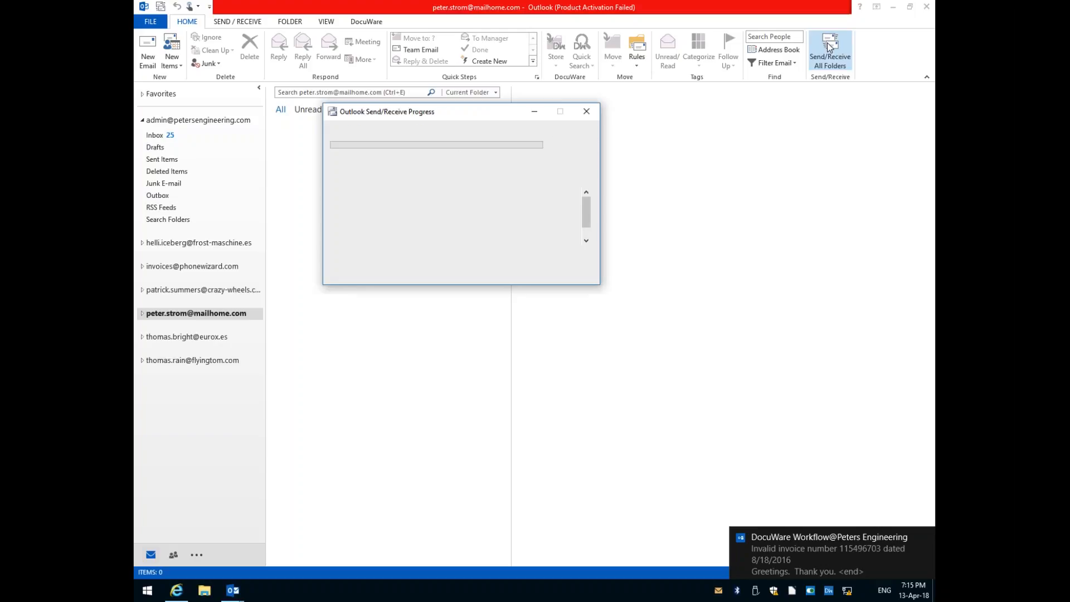
{"action": "left_click", "coordinate": [143, 313]}
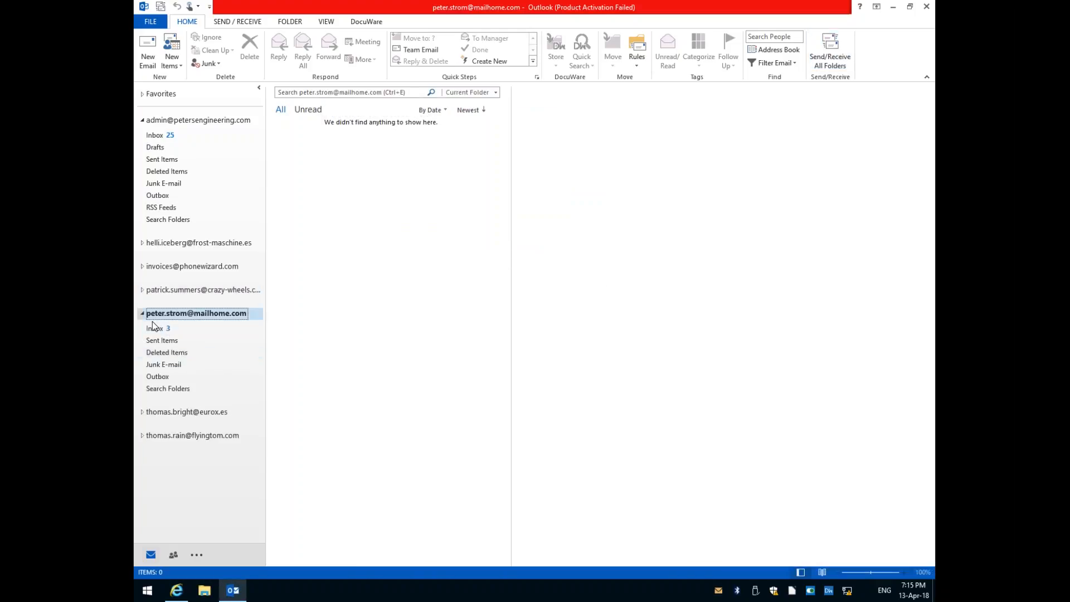
{"action": "left_click", "coordinate": [174, 329]}
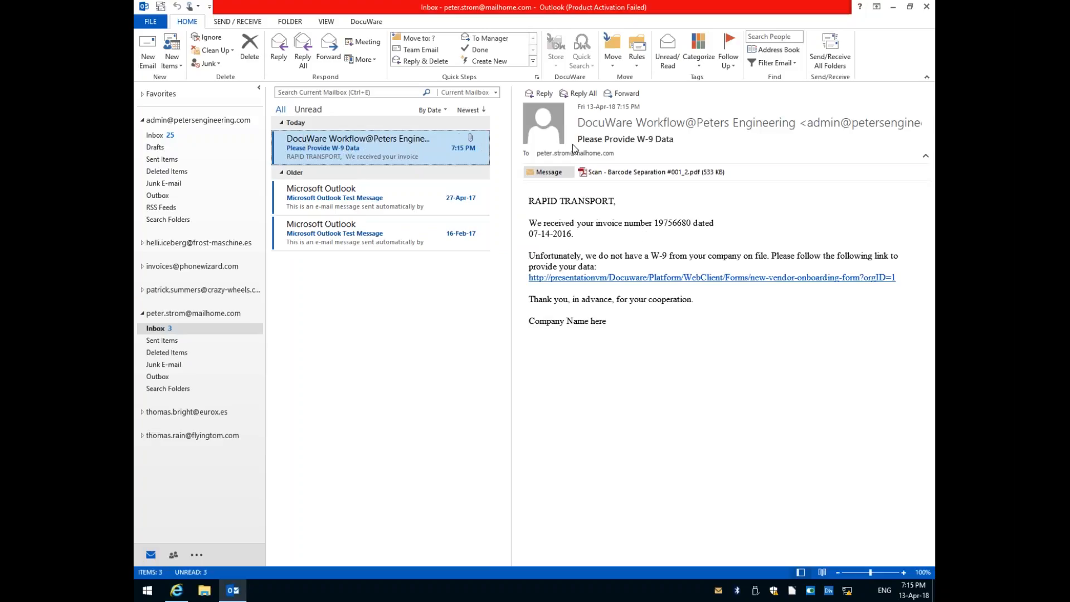
View the PDF attached to the "Please Provide W-9 Data" e-mail in Adobe Reader, and close it.
{"action": "double_click", "coordinate": [624, 173]}
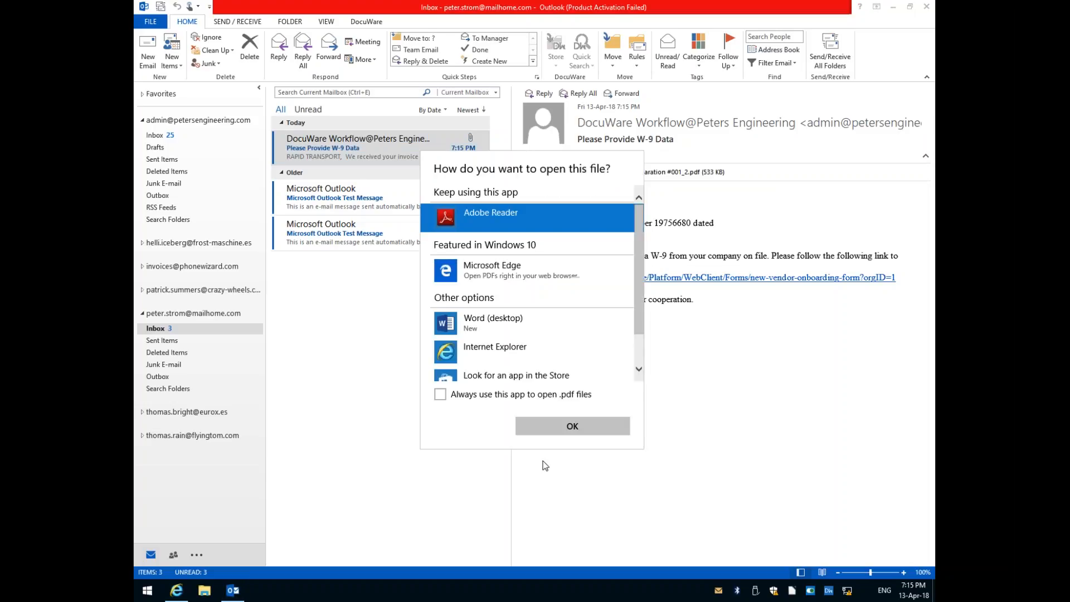
{"action": "left_click", "coordinate": [573, 431]}
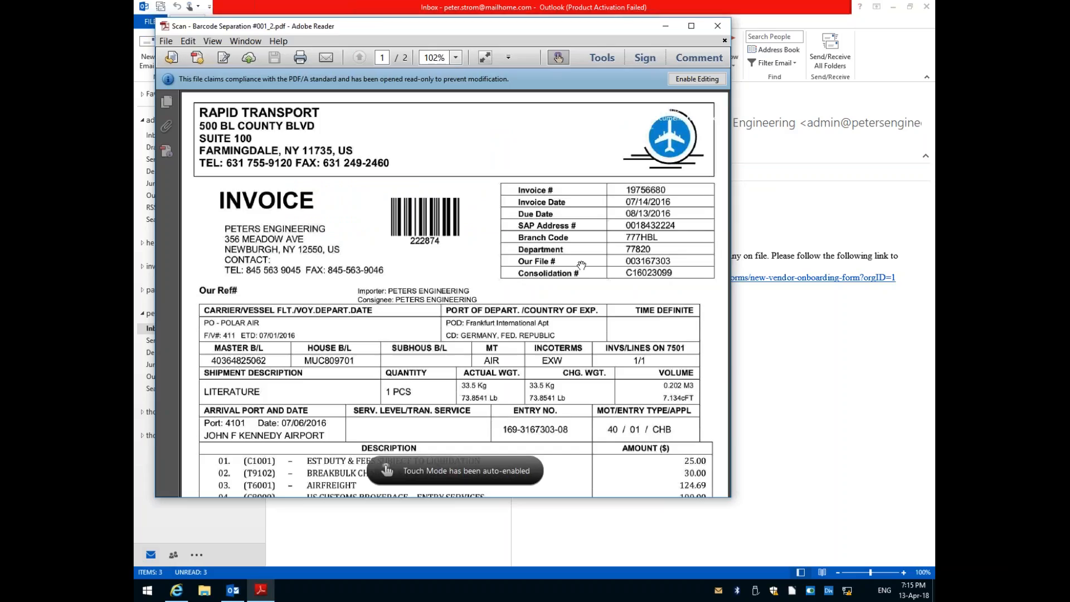
{"action": "left_click", "coordinate": [718, 25]}
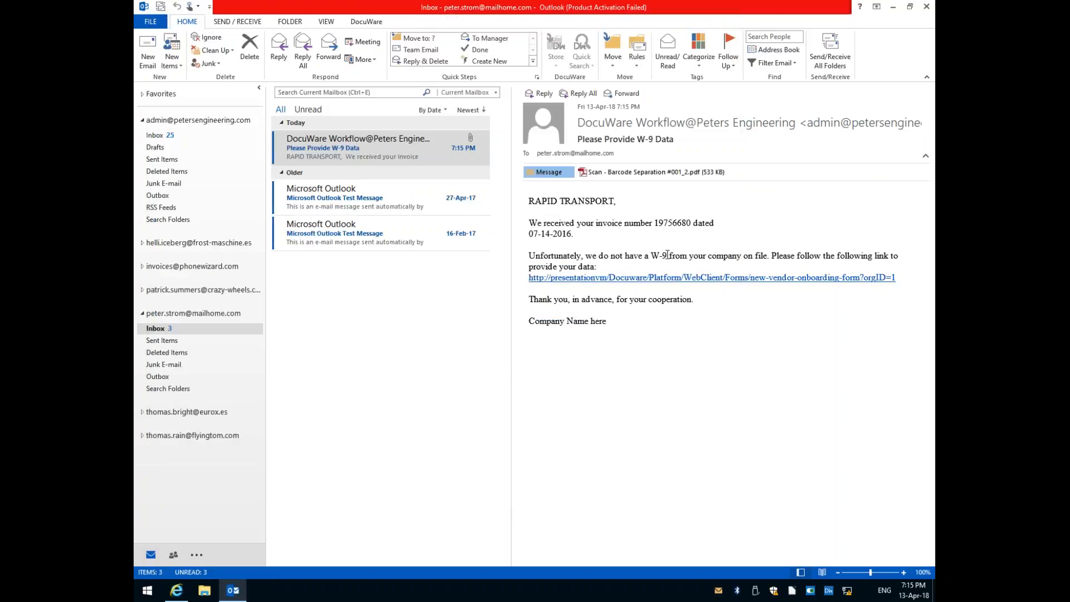
Open the new vendor onboarding form linked in the e-mail and enter "Rapid Transport" as the name and business name.
{"action": "left_click", "coordinate": [650, 280]}
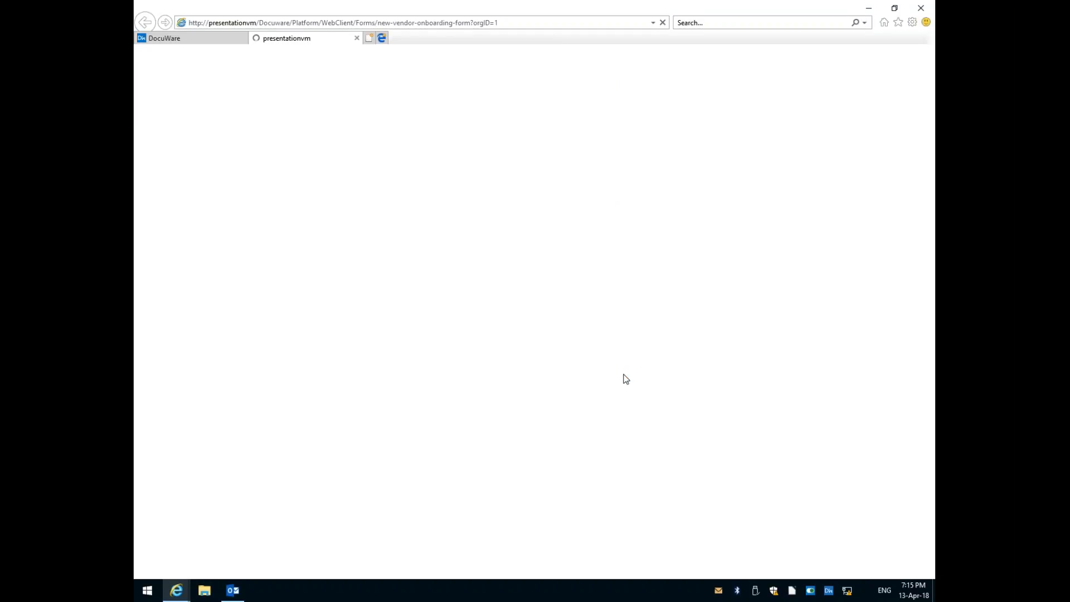
{"action": "left_click", "coordinate": [415, 149]}
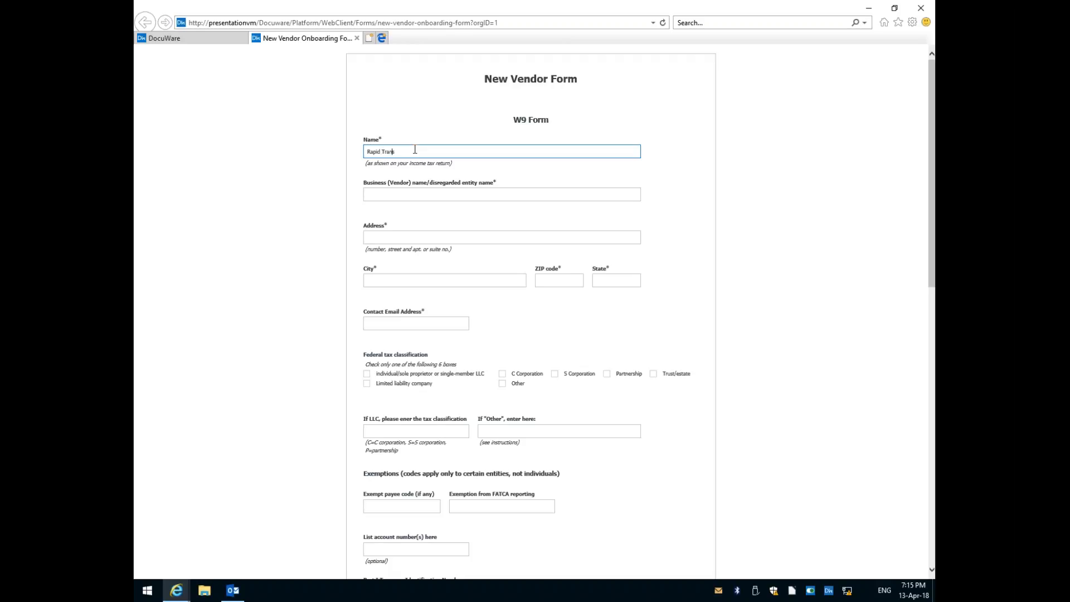
{"action": "left_click", "coordinate": [406, 194]}
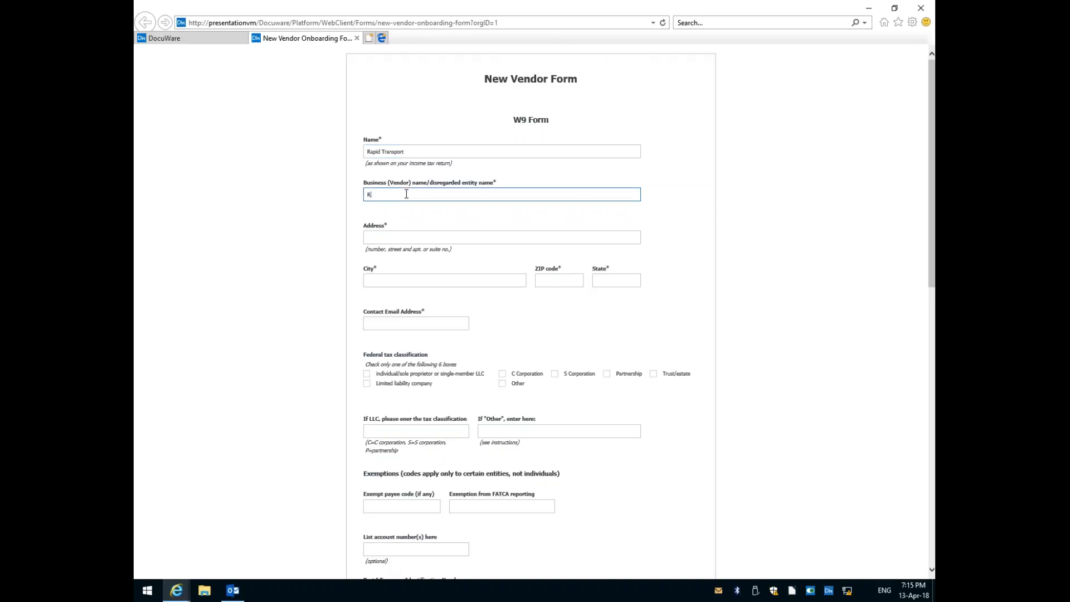
{"action": "type", "text": "Rapid Transport"}
Fill in the vendor's street address, city, ZIP code, state and contact e-mail address on the W9 form.
{"action": "left_click", "coordinate": [389, 234]}
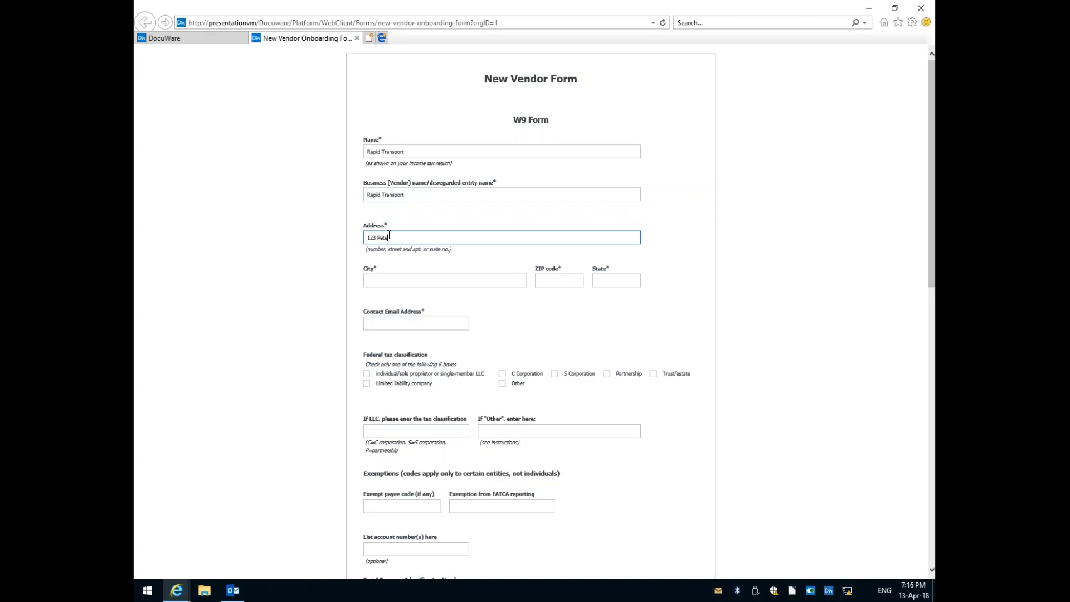
{"action": "left_click", "coordinate": [382, 279]}
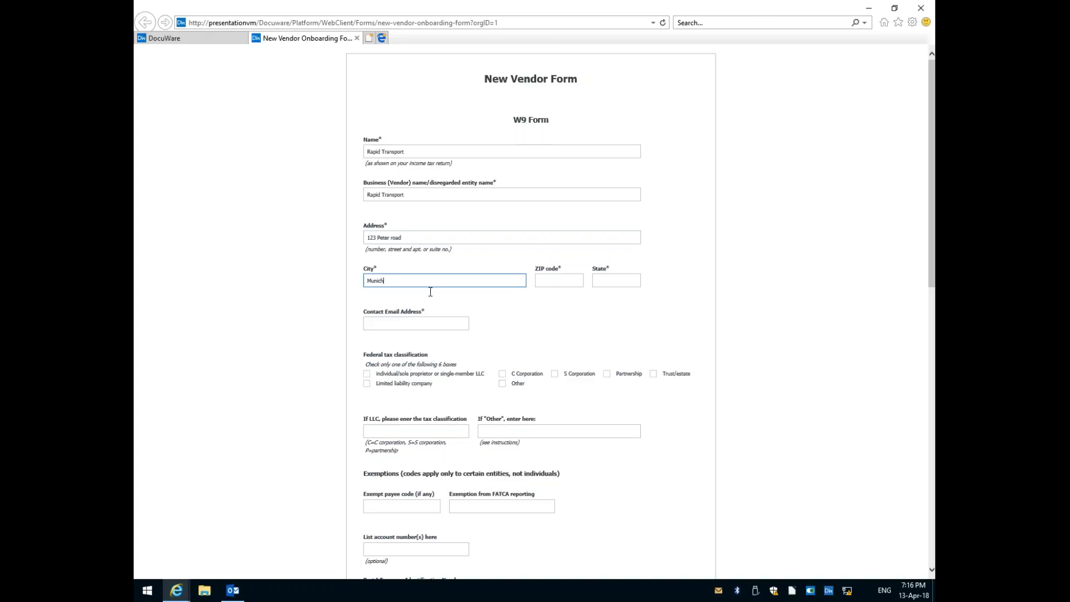
{"action": "left_click", "coordinate": [571, 278]}
{"action": "type", "text": "63542"}
{"action": "left_click", "coordinate": [621, 283]}
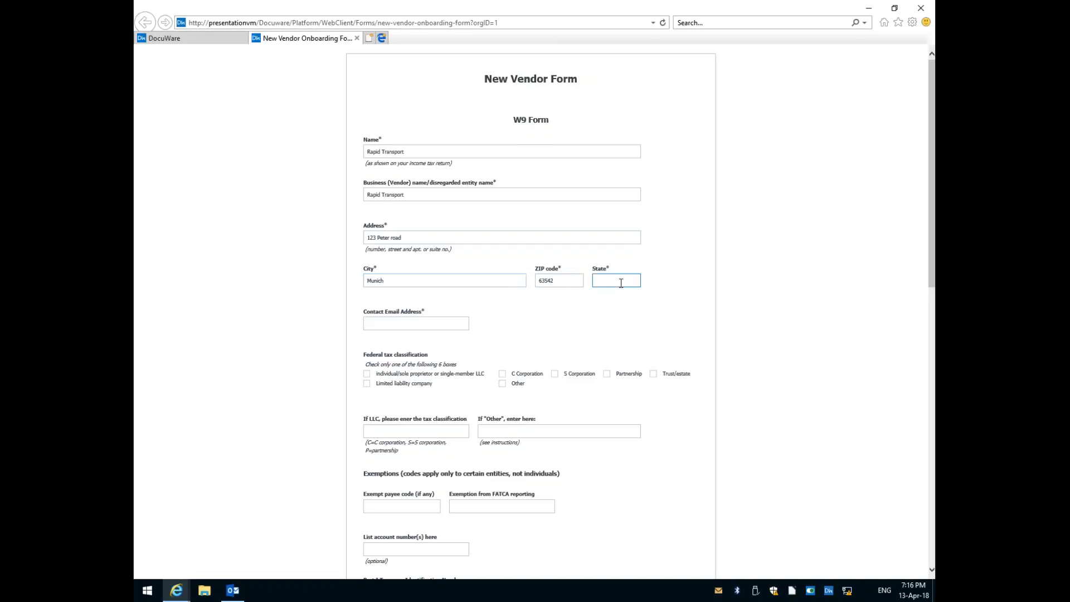
{"action": "type", "text": "za"}
{"action": "left_click", "coordinate": [428, 323]}
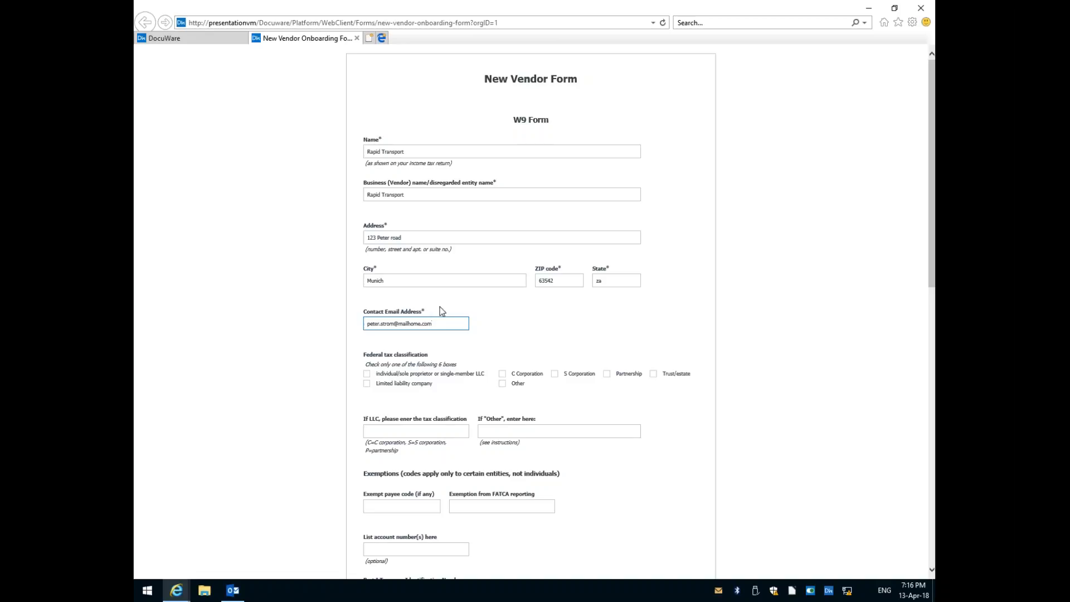
Set the federal tax classification to Limited liability company and the electronic payment account to Checkings.
{"action": "scroll", "coordinate": [363, 210], "scroll_direction": "down", "scroll_amount": 3}
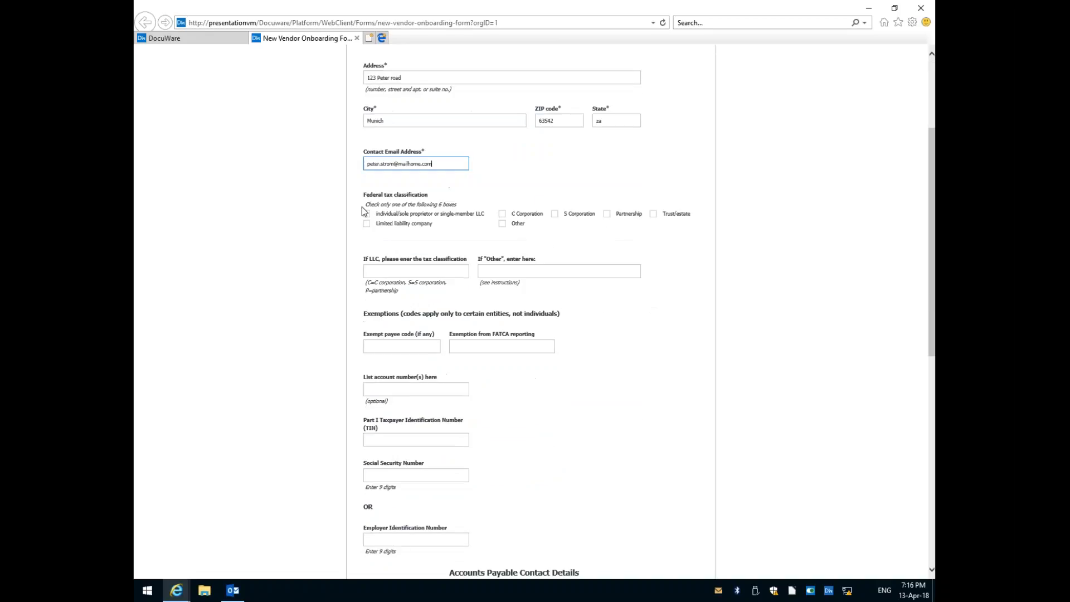
{"action": "left_click", "coordinate": [367, 223]}
{"action": "scroll", "coordinate": [405, 342], "scroll_direction": "down", "scroll_amount": 4}
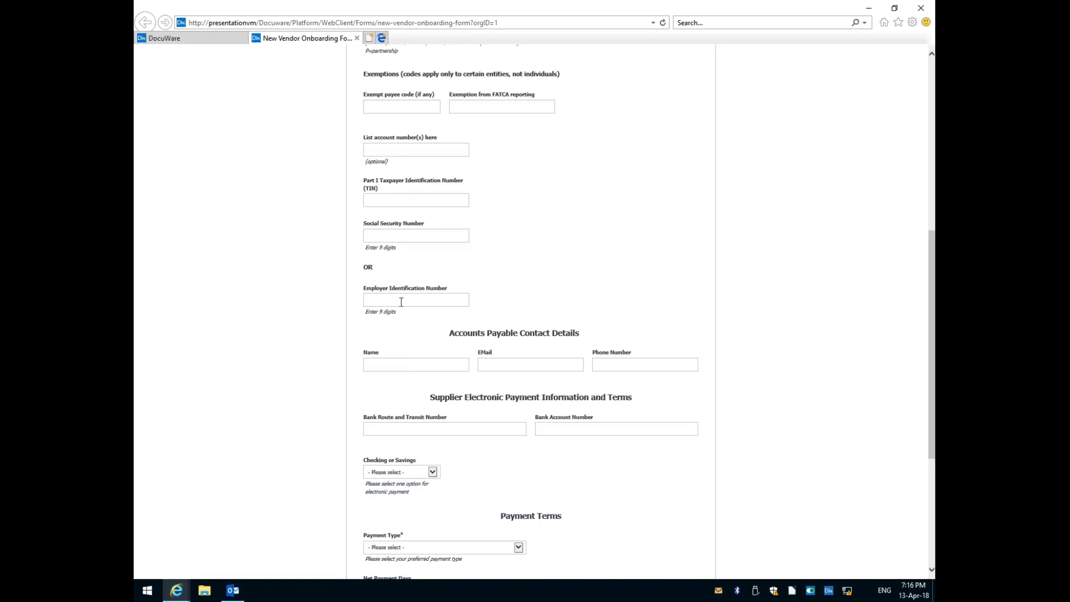
{"action": "scroll", "coordinate": [409, 321], "scroll_direction": "down", "scroll_amount": 1}
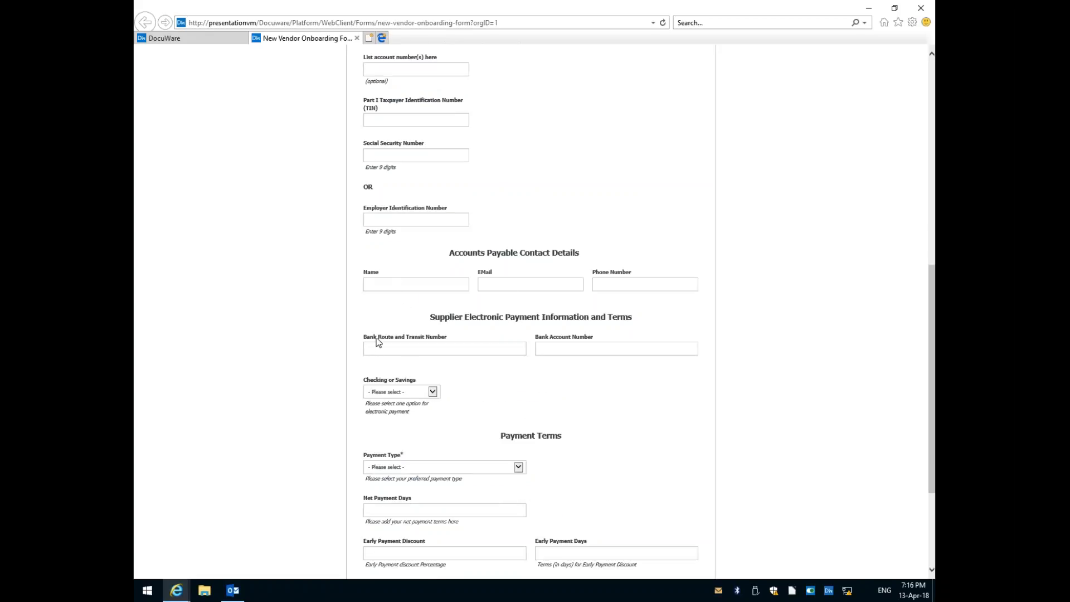
{"action": "scroll", "coordinate": [416, 368], "scroll_direction": "down", "scroll_amount": 1}
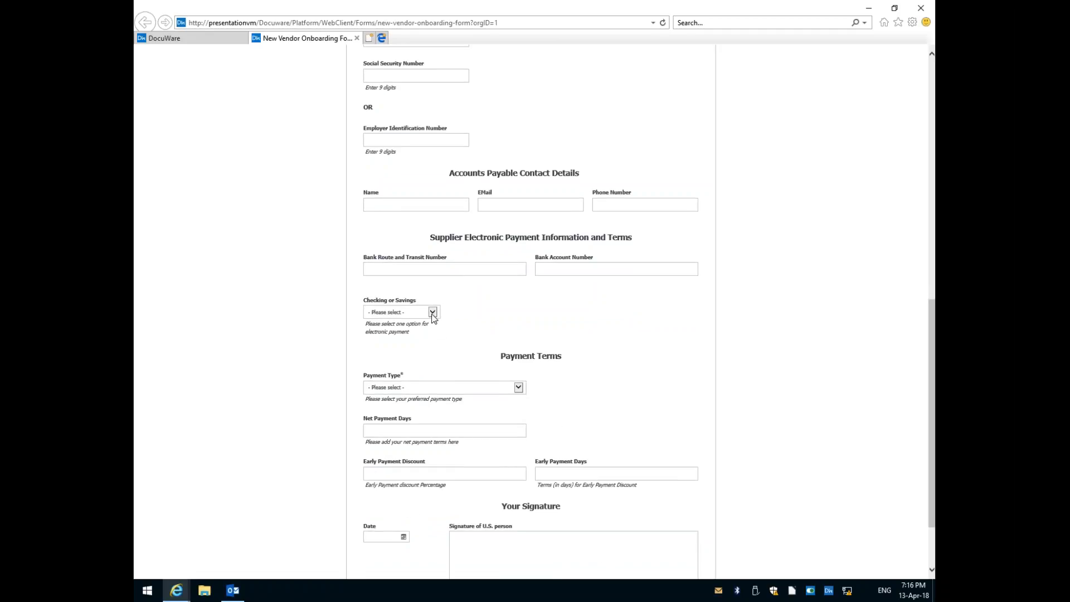
{"action": "left_click", "coordinate": [433, 315]}
{"action": "left_click", "coordinate": [400, 319]}
Set the payment terms to On Account, 30 net payment days, 10 early payment discount and 10 early payment days.
{"action": "left_click", "coordinate": [403, 389]}
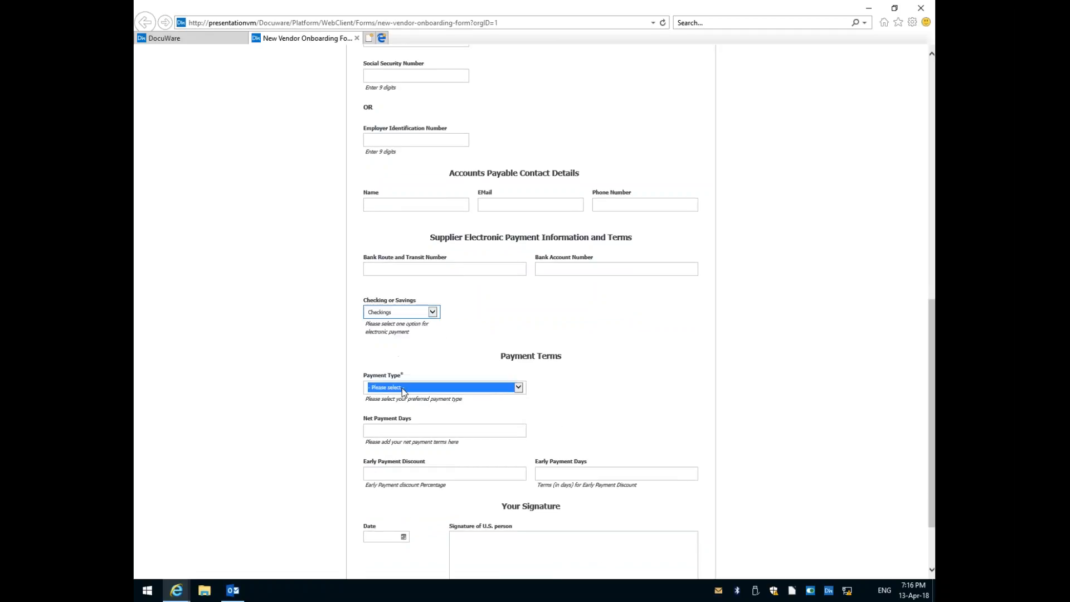
{"action": "left_click", "coordinate": [407, 409]}
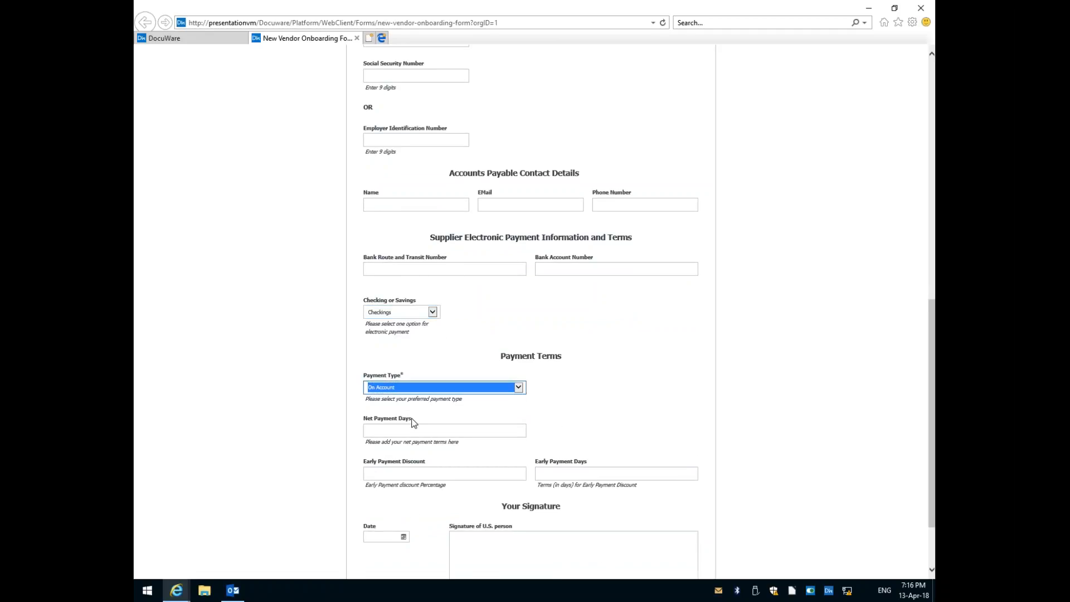
{"action": "scroll", "coordinate": [414, 423], "scroll_direction": "down", "scroll_amount": 1}
{"action": "left_click", "coordinate": [388, 343]}
{"action": "type", "text": "30"}
{"action": "left_click", "coordinate": [389, 385]}
{"action": "type", "text": "10"}
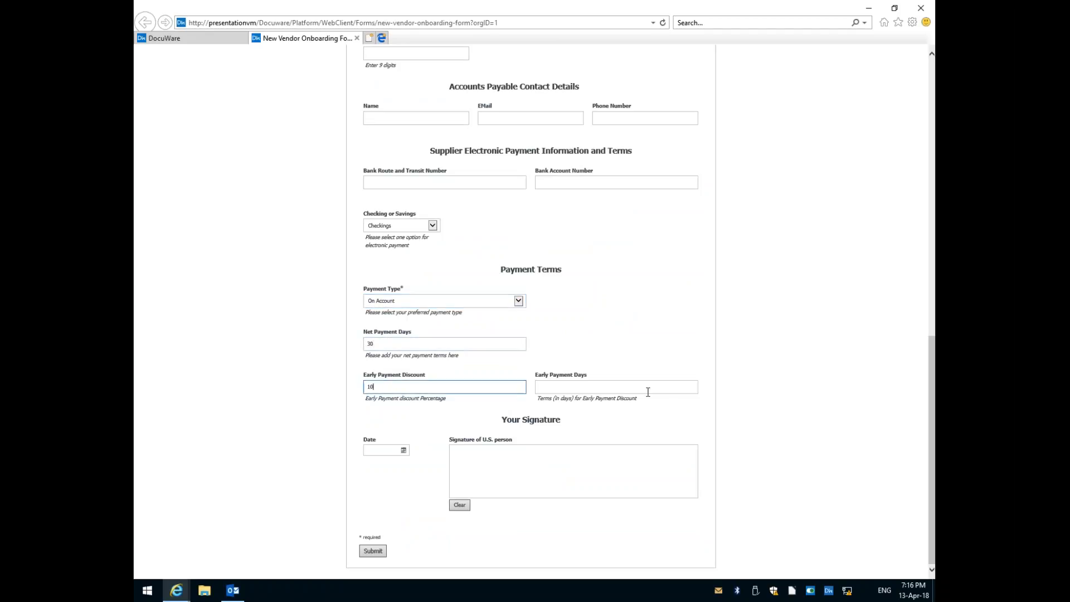
{"action": "key", "text": "Tab"}
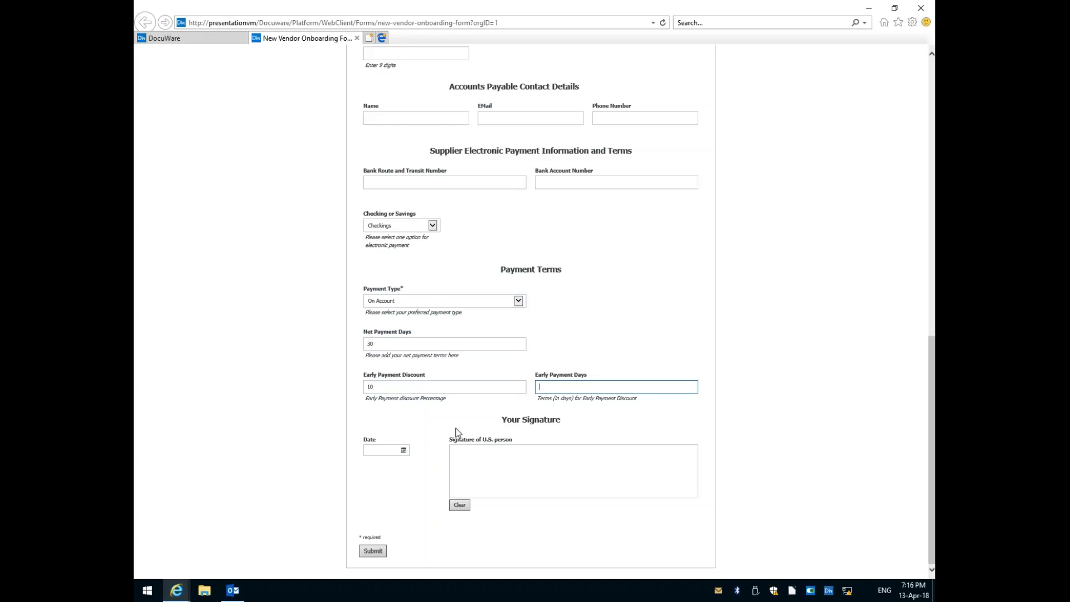
Date the vendor form 04/13/2018, draw a signature in the signature box, and submit the form.
{"action": "left_click", "coordinate": [488, 462]}
{"action": "left_click", "coordinate": [404, 451]}
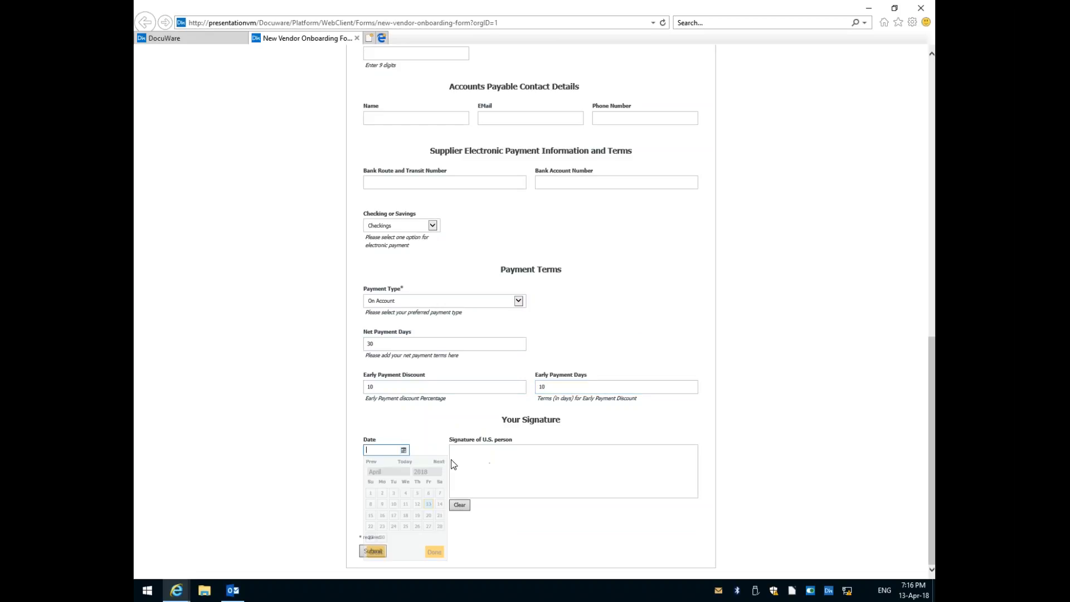
{"action": "left_click", "coordinate": [428, 505]}
{"action": "mouse_move", "coordinate": [486, 457]}
{"action": "left_mouse_down"}
{"action": "mouse_move", "coordinate": [480, 479]}
{"action": "mouse_move", "coordinate": [520, 469]}
{"action": "mouse_move", "coordinate": [601, 494]}
{"action": "mouse_move", "coordinate": [538, 493]}
{"action": "mouse_move", "coordinate": [672, 479]}
{"action": "left_mouse_up"}
{"action": "left_click", "coordinate": [373, 552]}
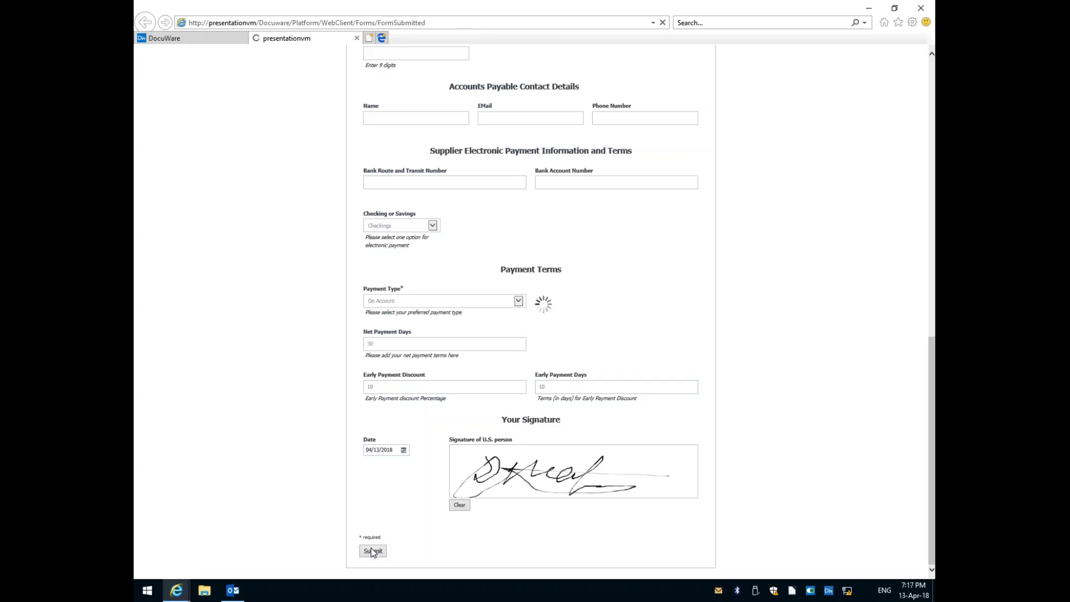
Return to the DocuWare task list, checking the submitted form's page in between.
{"action": "left_click", "coordinate": [174, 38]}
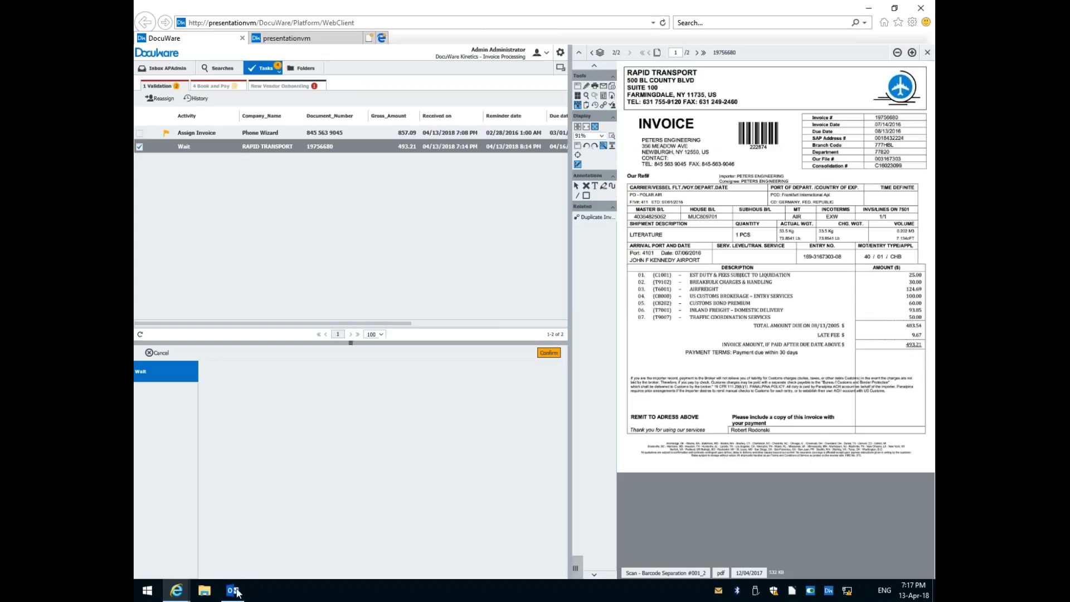
{"action": "mouse_move", "coordinate": [177, 591]}
{"action": "left_click", "coordinate": [274, 521]}
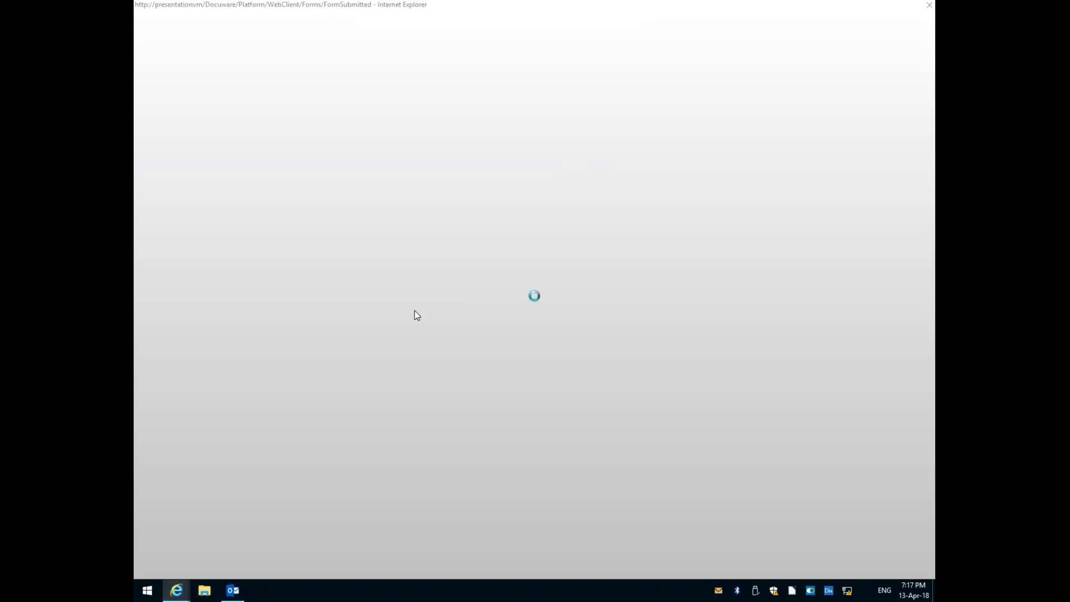
{"action": "left_click", "coordinate": [216, 37]}
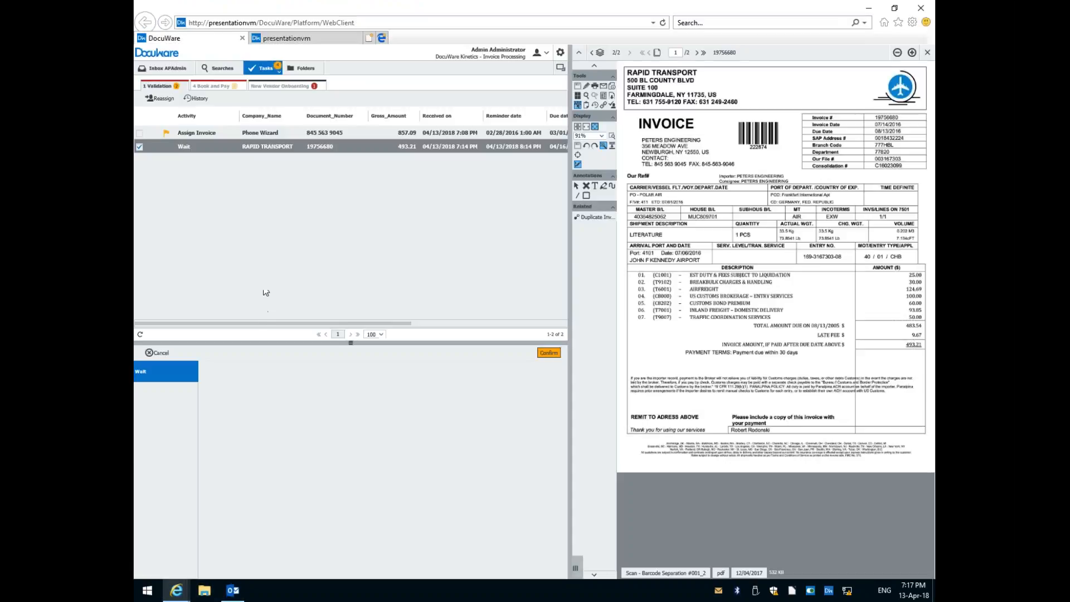
Review the tasks in the 1 Validation and 4 Book and Pay lists, ending on 4 Book and Pay.
{"action": "left_click", "coordinate": [214, 87]}
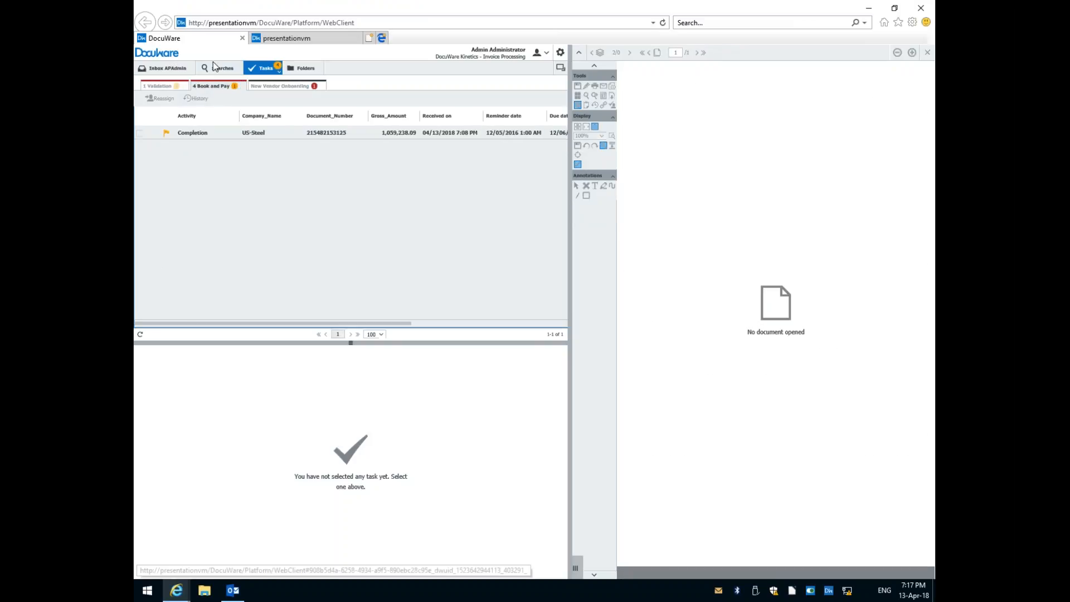
{"action": "left_click", "coordinate": [163, 88]}
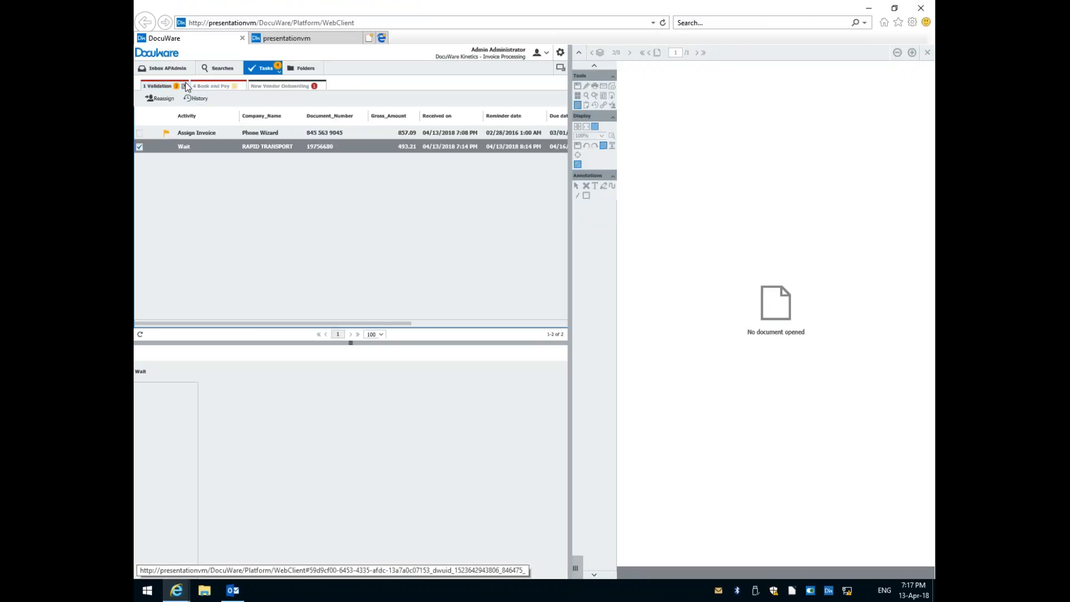
{"action": "left_click", "coordinate": [214, 88]}
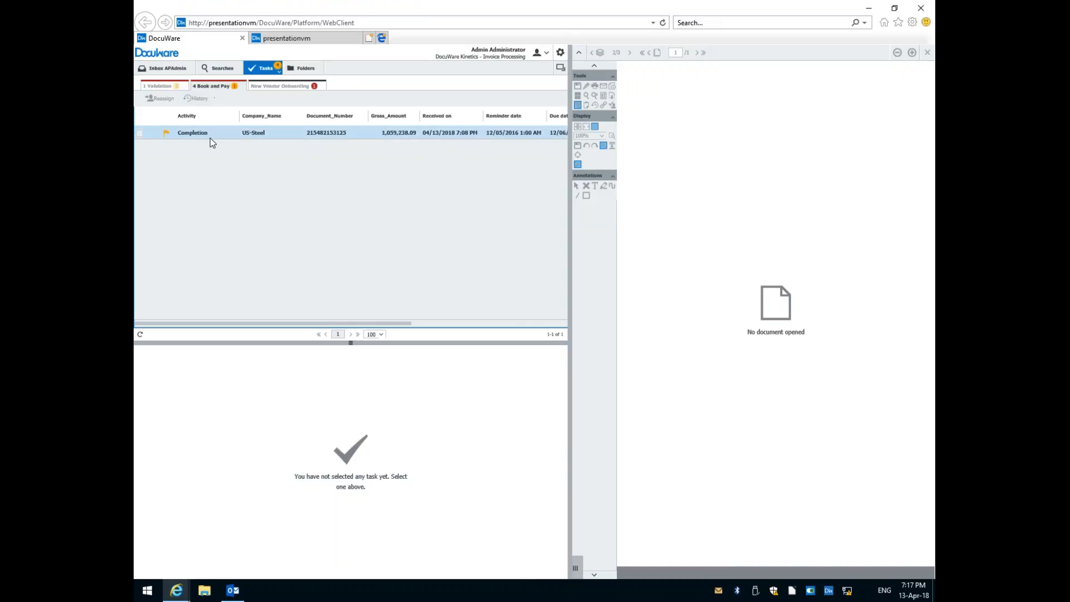
Open the US-Steel completion task and show its workflow history, including the automatic activities.
{"action": "left_click_drag", "start_coordinate": [311, 324], "coordinate": [254, 327]}
{"action": "left_click", "coordinate": [290, 137]}
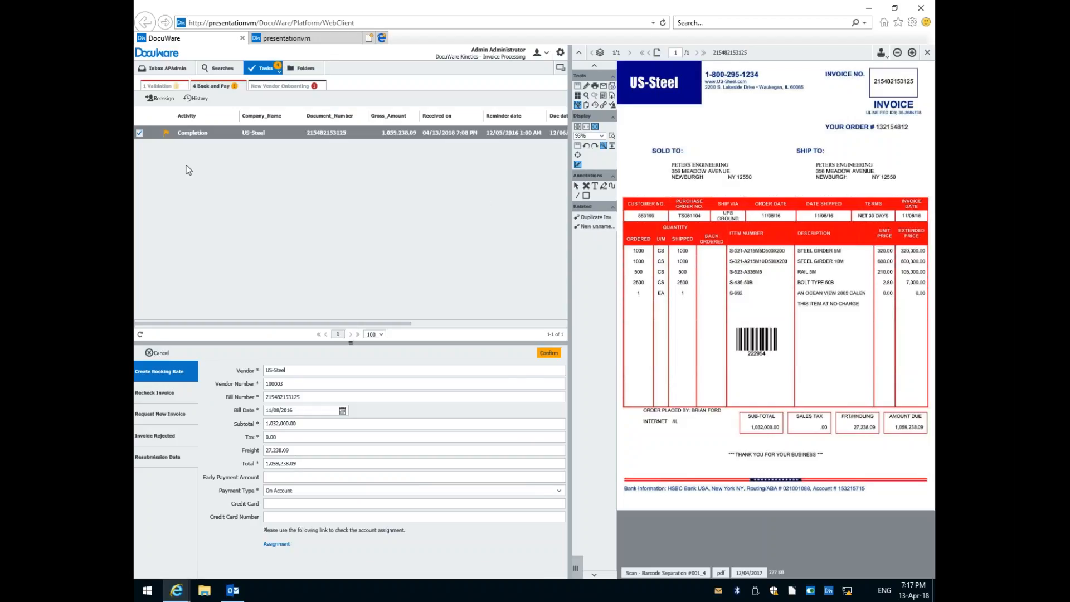
{"action": "right_click", "coordinate": [206, 135]}
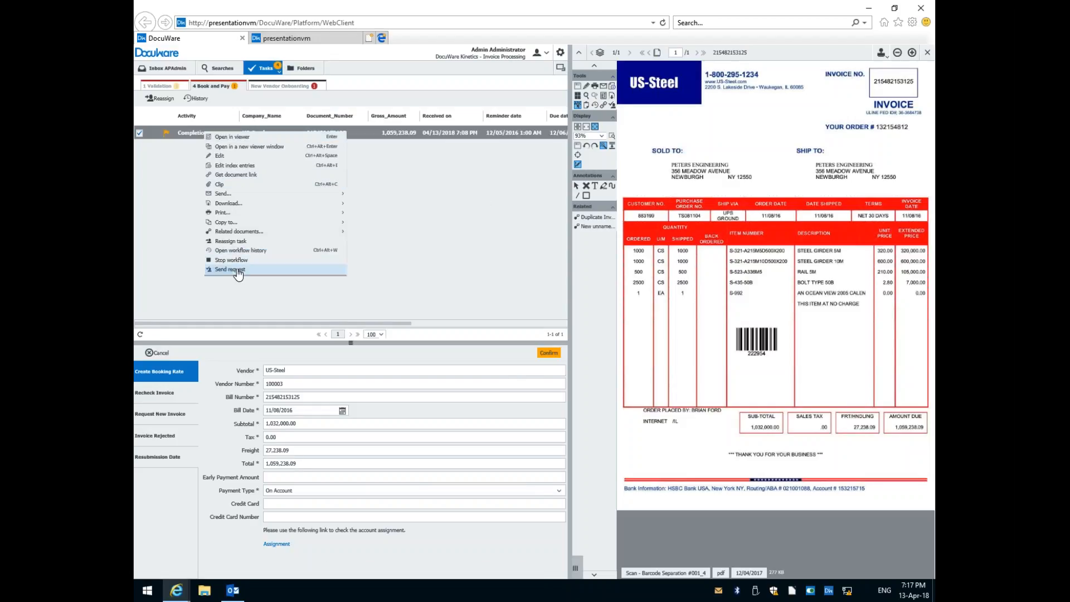
{"action": "left_click", "coordinate": [238, 252]}
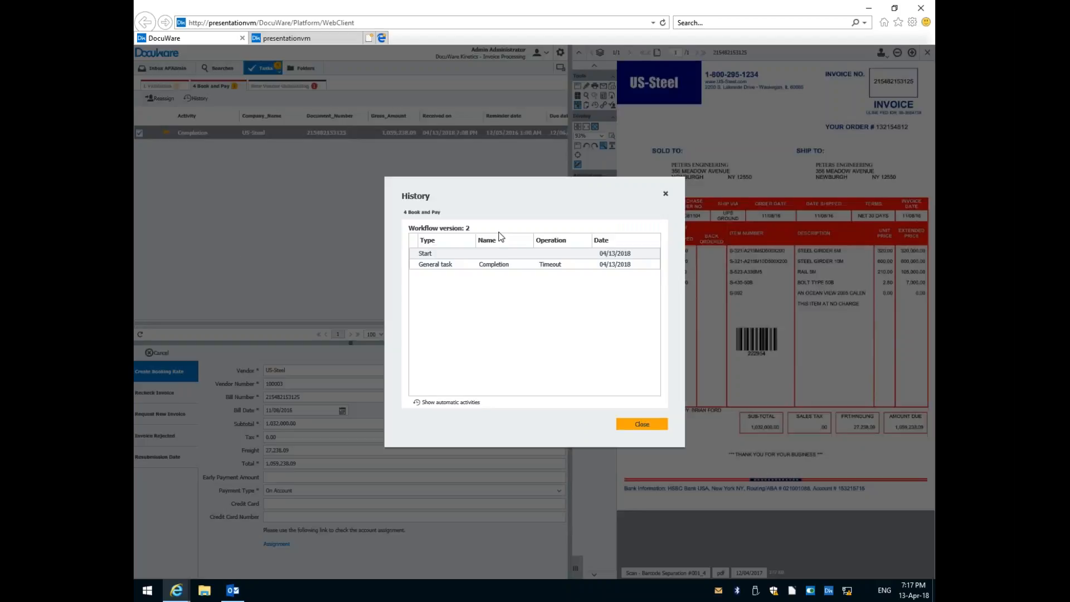
{"action": "left_click", "coordinate": [437, 402]}
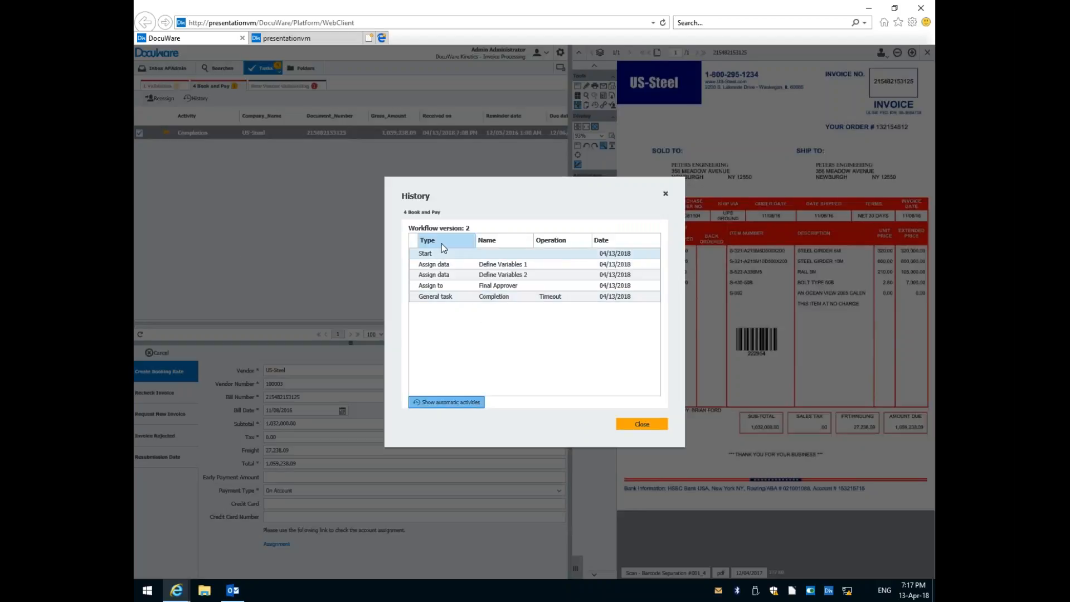
Examine the details of the Define Variables 1, Final Approver and Completion history entries, and close the history.
{"action": "left_click", "coordinate": [432, 266]}
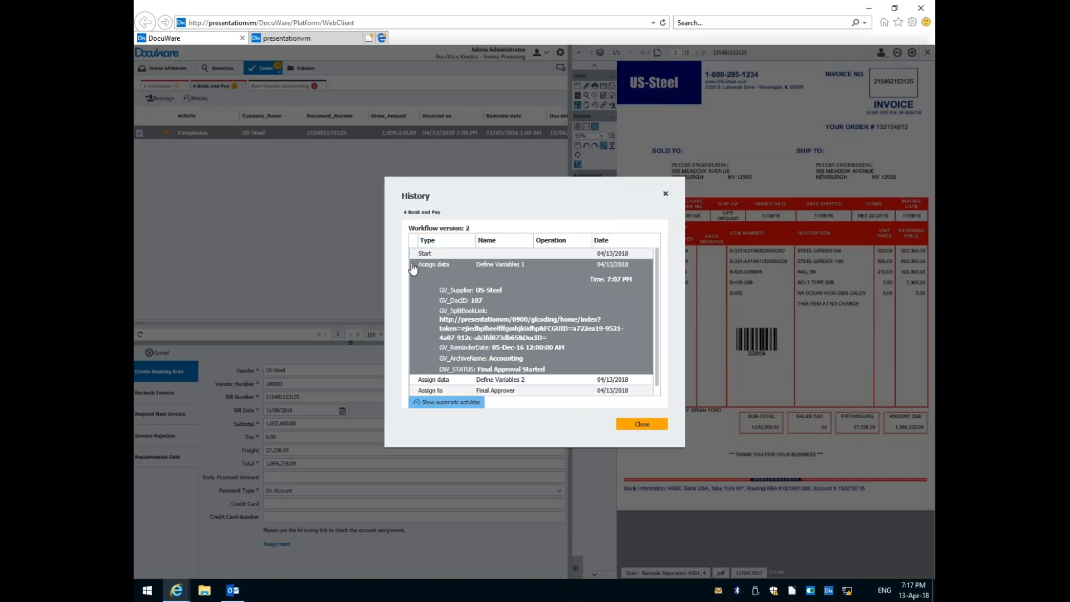
{"action": "left_click", "coordinate": [413, 267]}
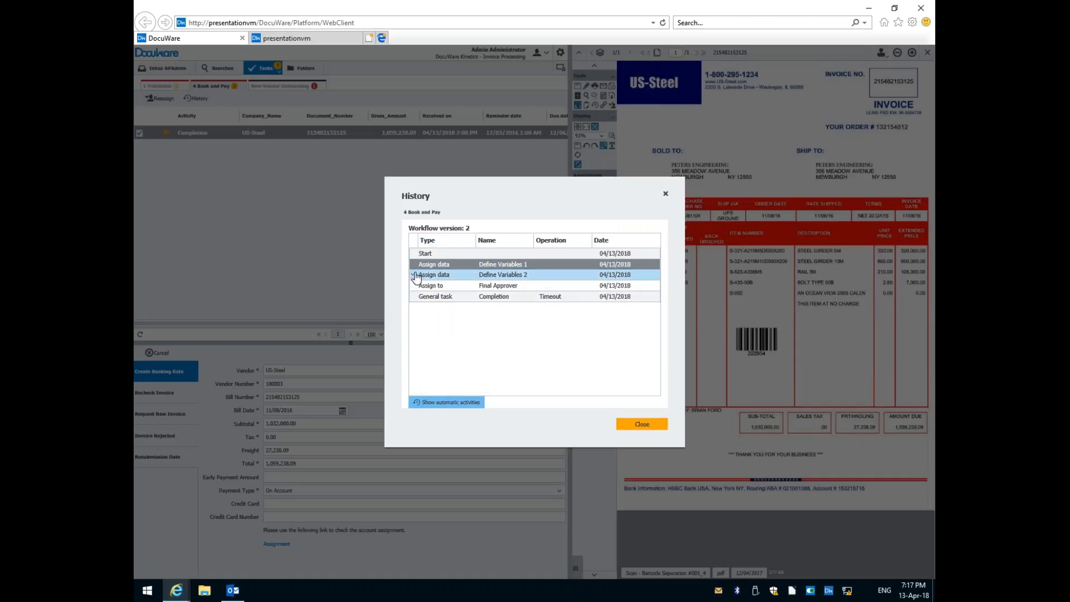
{"action": "left_click", "coordinate": [446, 287]}
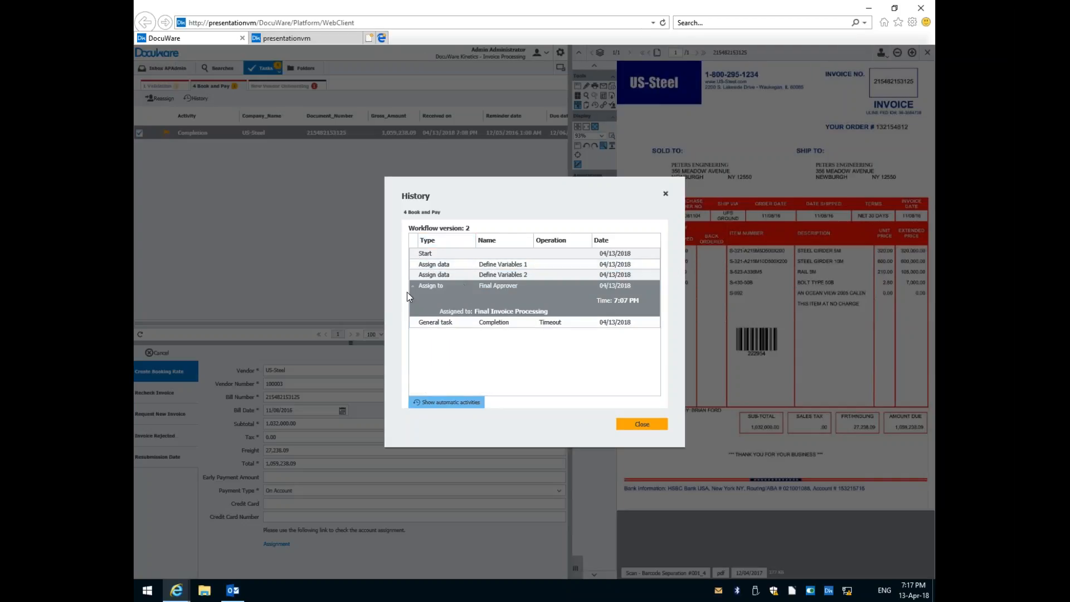
{"action": "left_click", "coordinate": [412, 290]}
{"action": "left_click", "coordinate": [442, 297]}
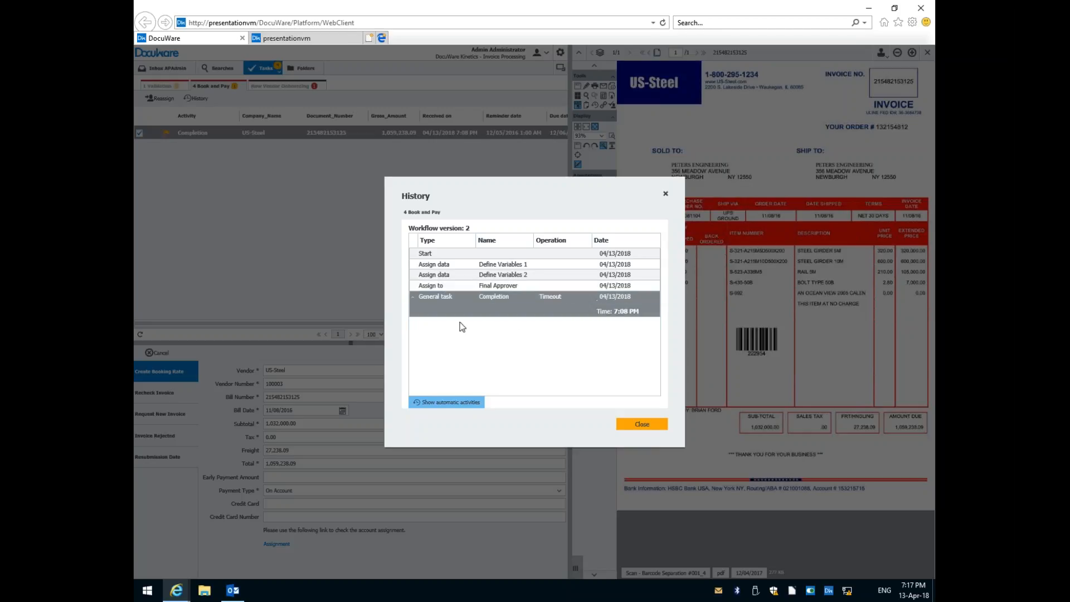
{"action": "left_click", "coordinate": [418, 299]}
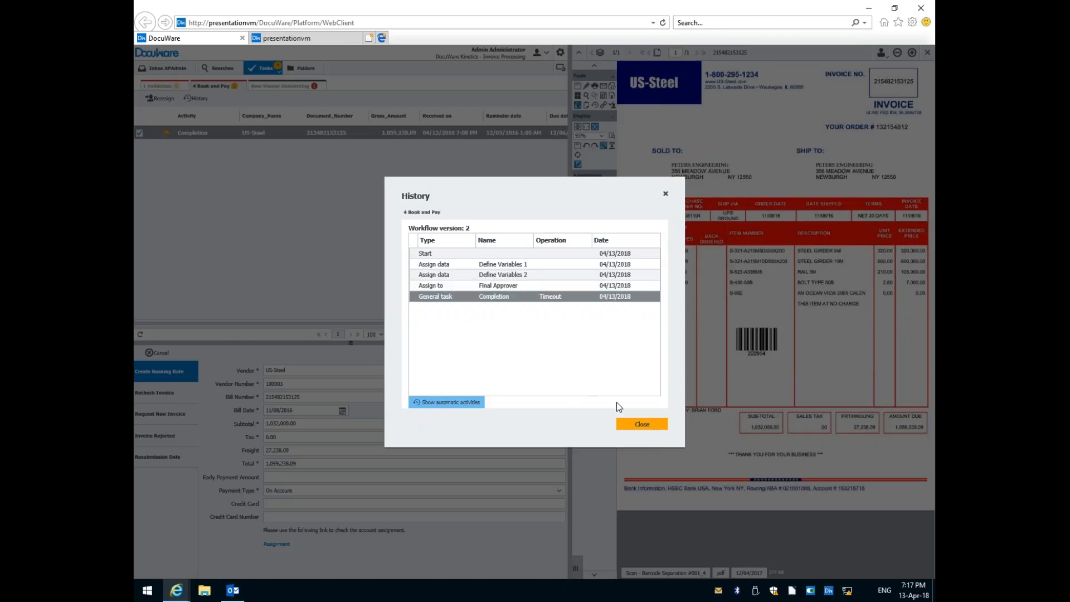
{"action": "left_click", "coordinate": [629, 425]}
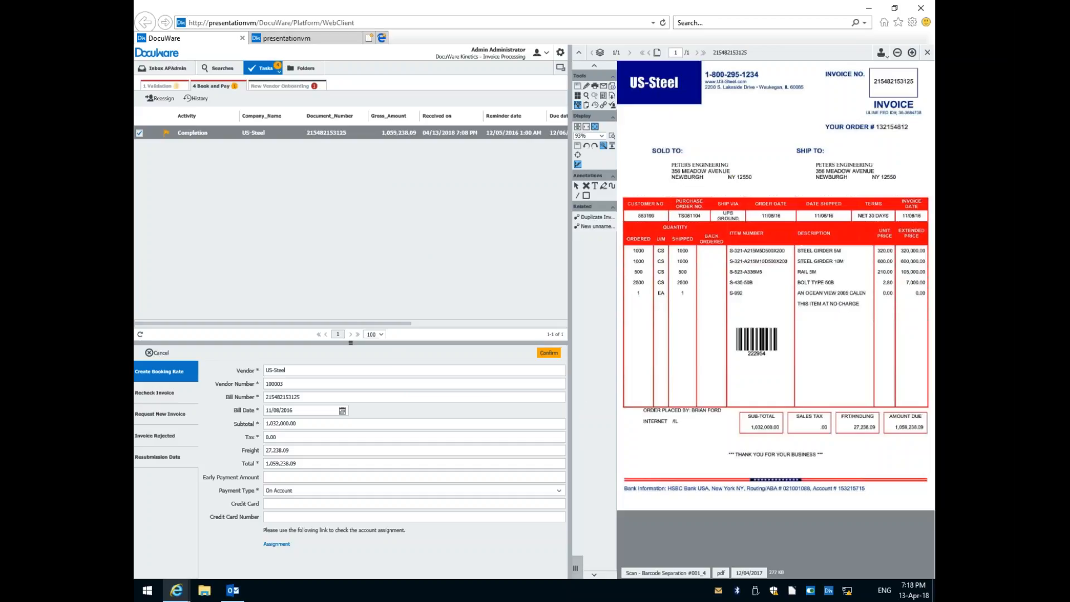
List the documents related to the US-Steel invoice, view the Order out document, and return to the 4 Book and Pay list.
{"action": "left_click", "coordinate": [588, 228]}
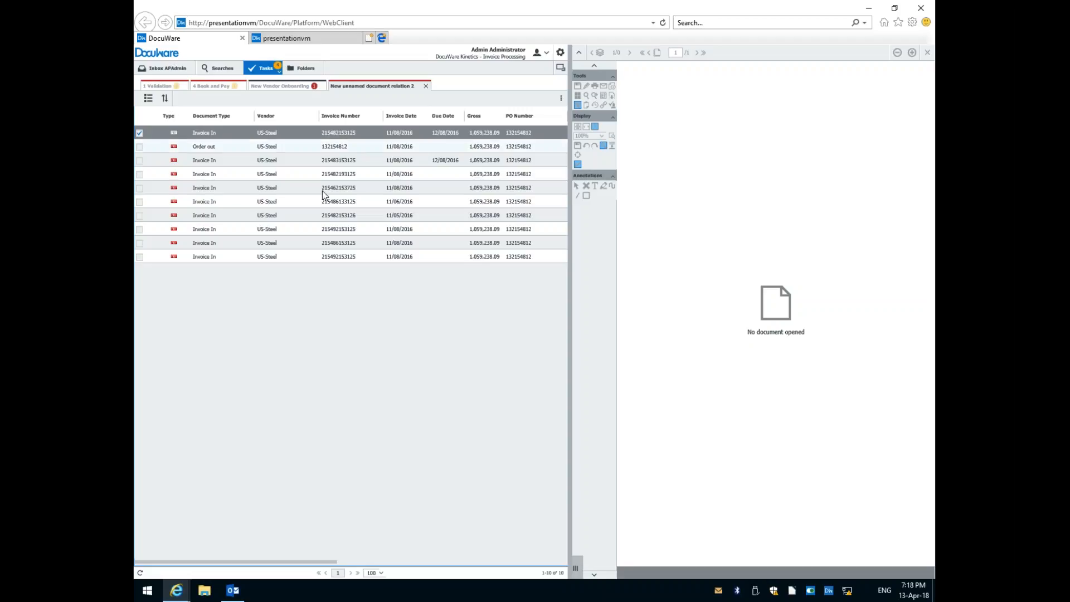
{"action": "left_click", "coordinate": [228, 146]}
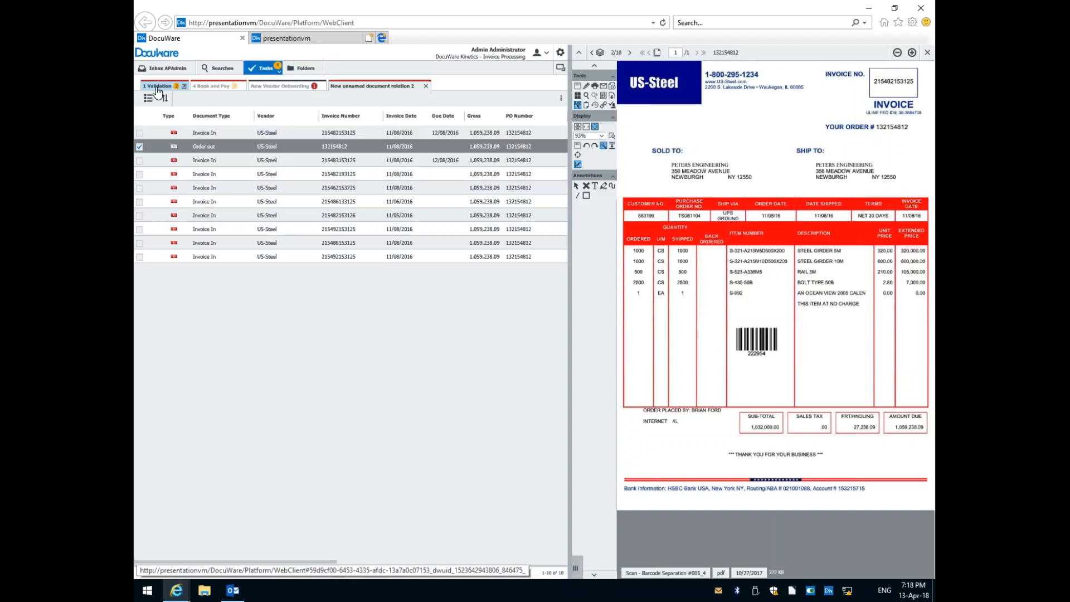
{"action": "left_click", "coordinate": [213, 88]}
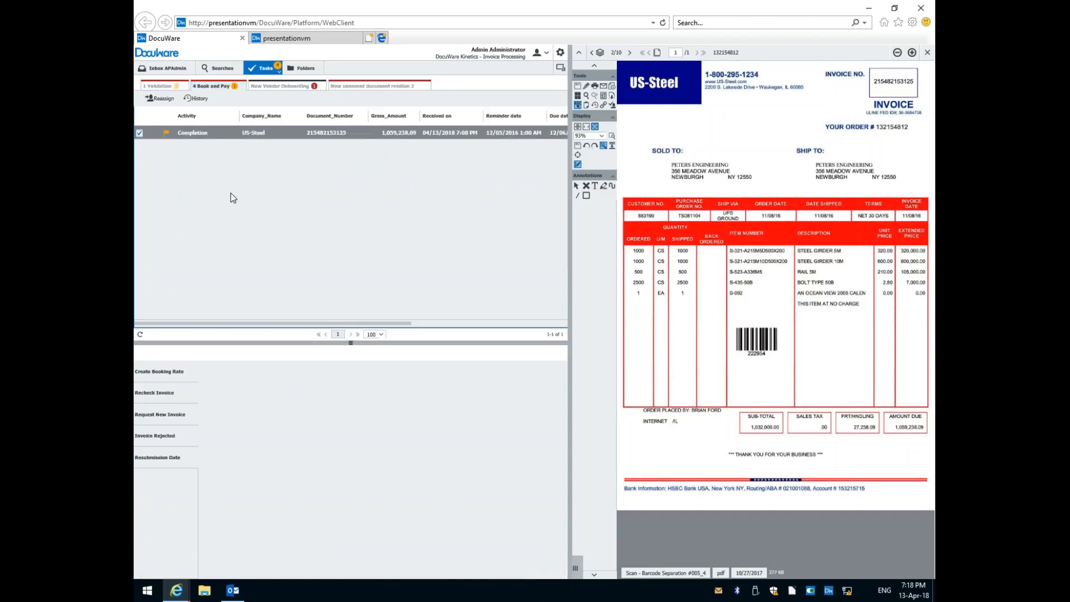
Reopen the US-Steel completion task and confirm it with the Create Booking Rate decision.
{"action": "double_click", "coordinate": [249, 133]}
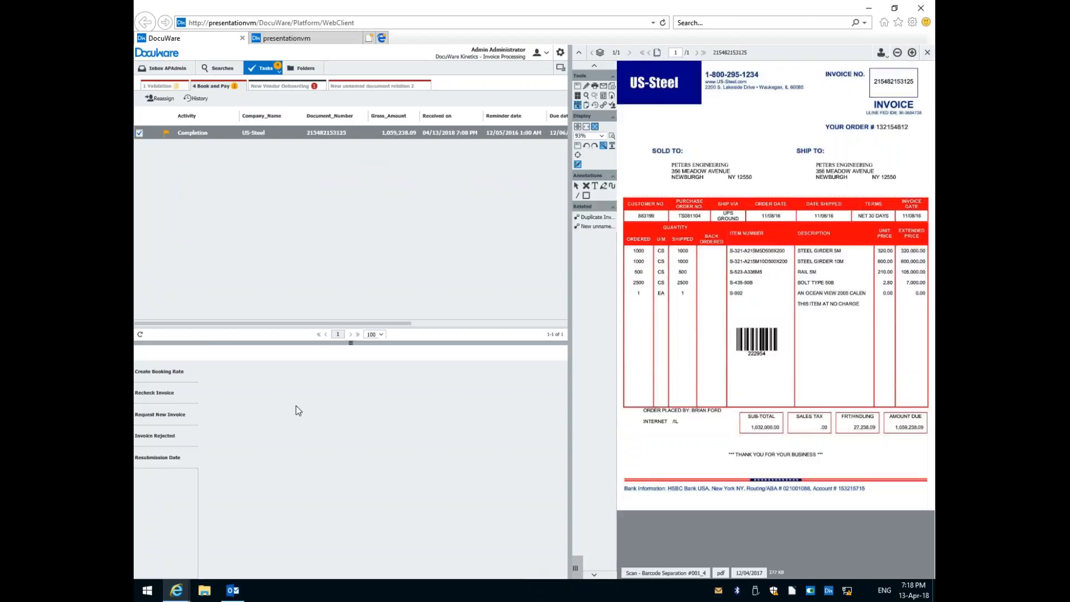
{"action": "left_click", "coordinate": [150, 369]}
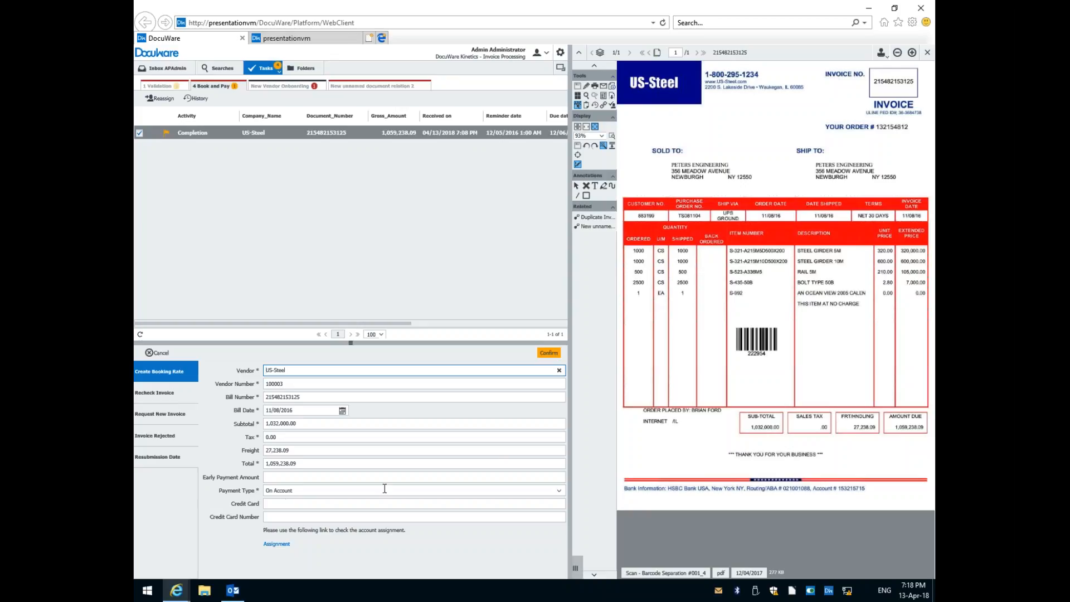
{"action": "left_click", "coordinate": [550, 353]}
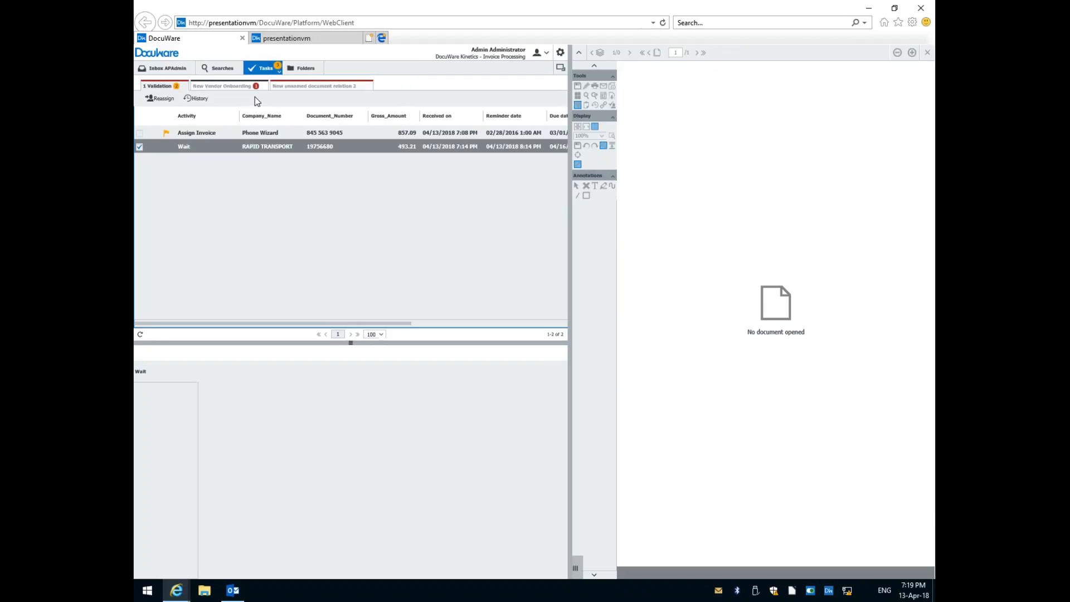
Open Rapid Transport's Complete Onboarding task in New Vendor Onboarding and look through the pages of its W-9.
{"action": "left_click", "coordinate": [229, 87]}
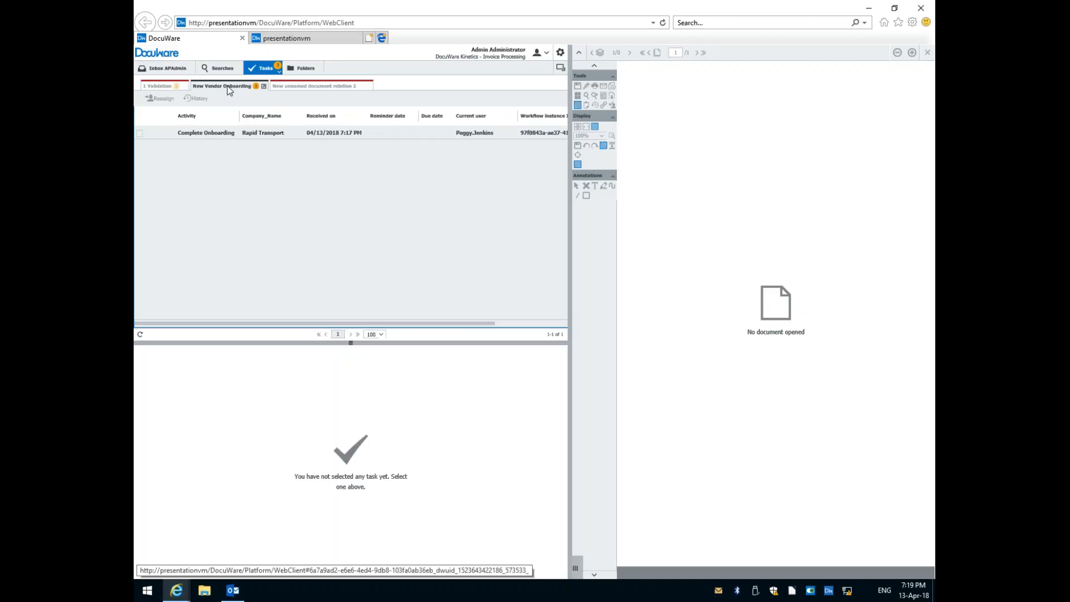
{"action": "left_click", "coordinate": [205, 133]}
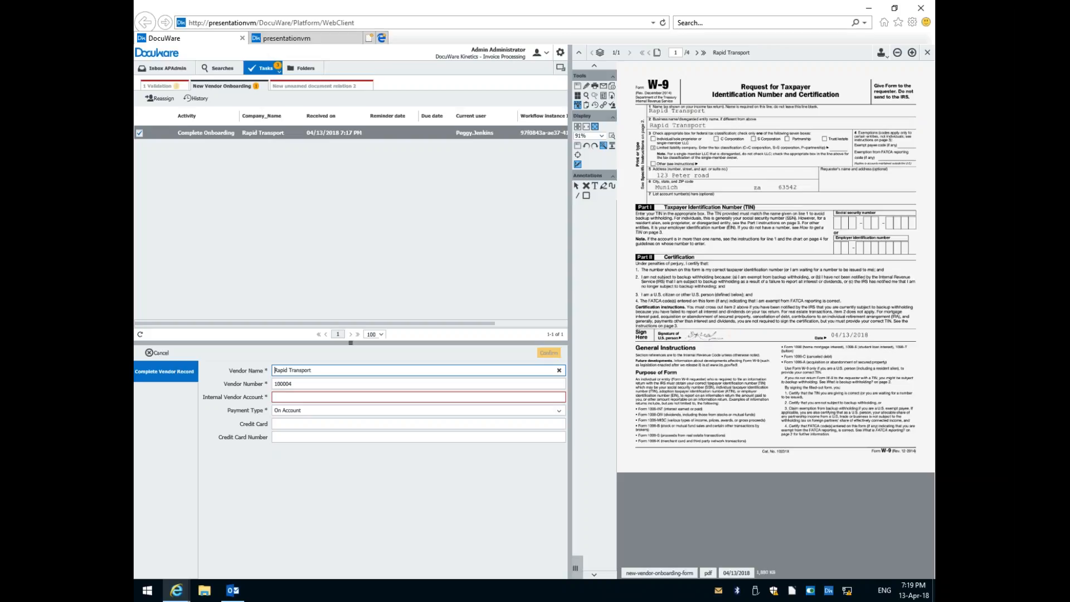
{"action": "left_click", "coordinate": [698, 58]}
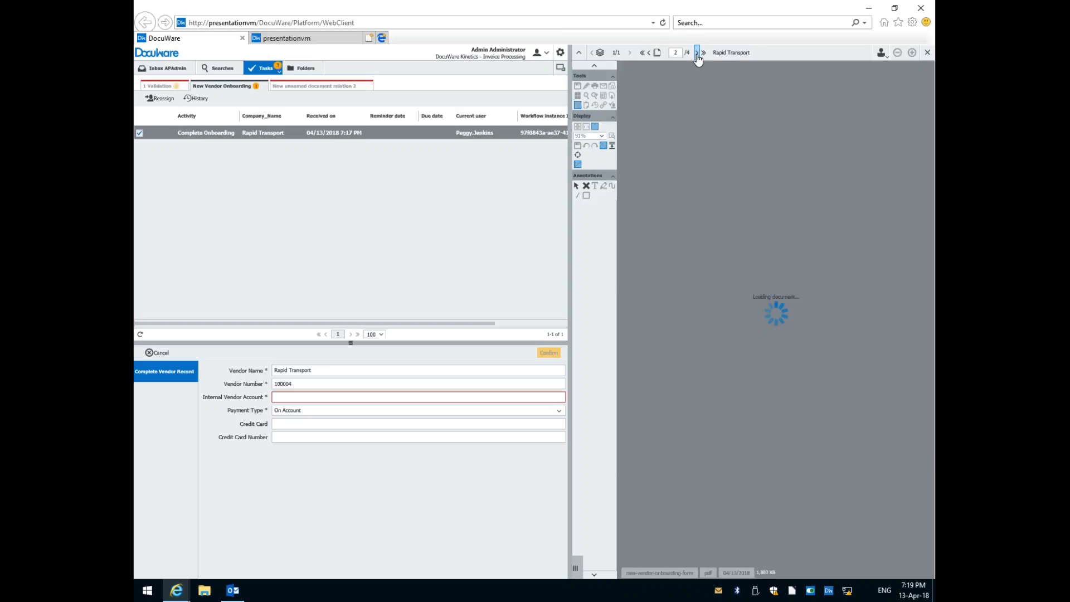
{"action": "left_click", "coordinate": [697, 54]}
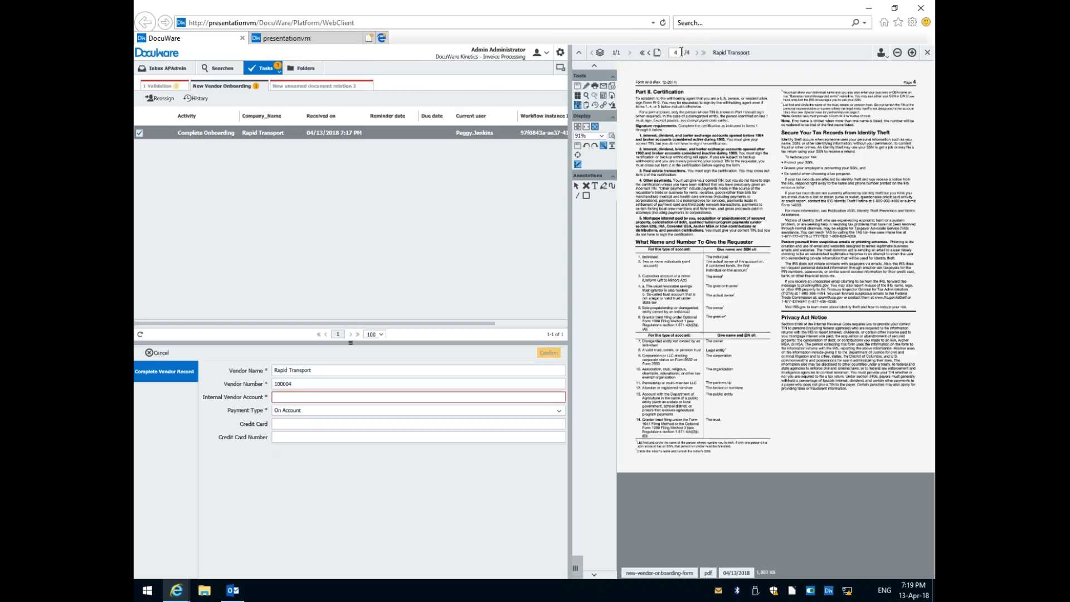
{"action": "left_click", "coordinate": [650, 52]}
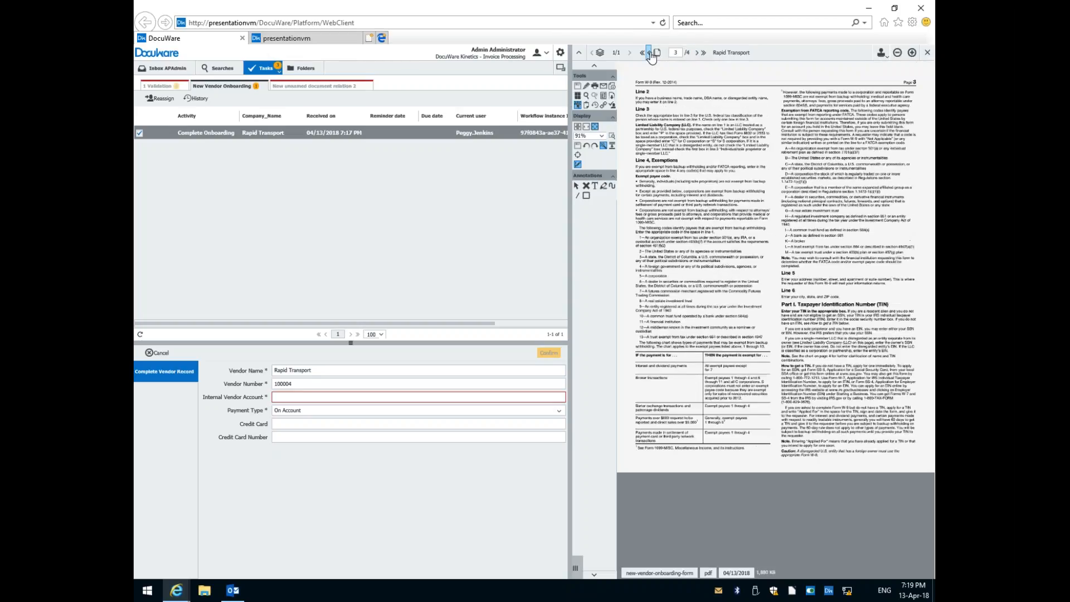
{"action": "left_click", "coordinate": [649, 53]}
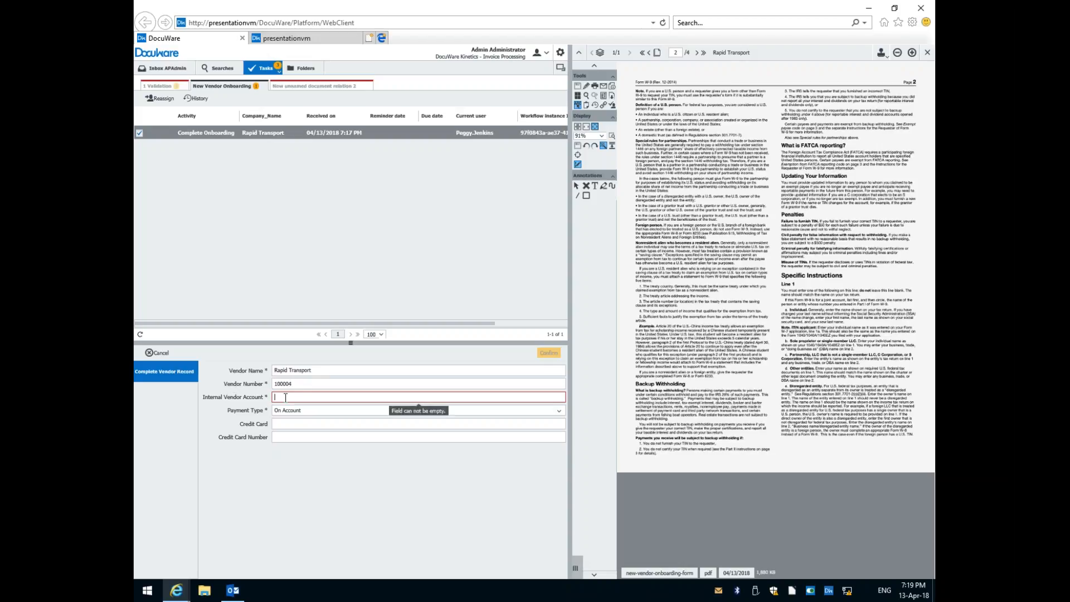
Enter an internal vendor account number matching the vendor number in Rapid Transport's vendor record, and confirm the task.
{"action": "type", "text": "1000"}
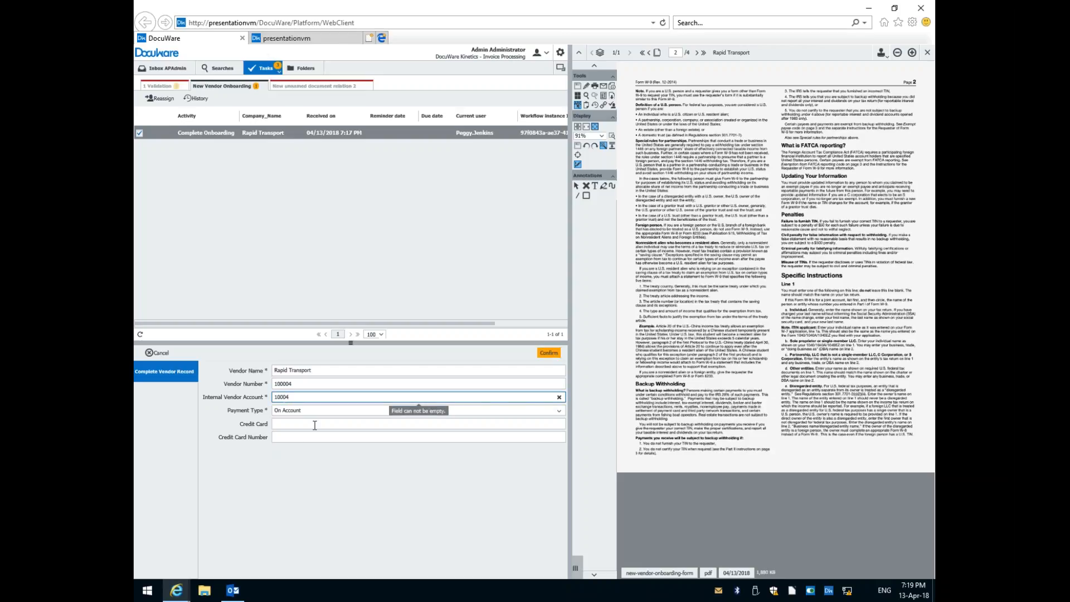
{"action": "type", "text": "4"}
{"action": "left_click", "coordinate": [286, 397]}
{"action": "type", "text": "0"}
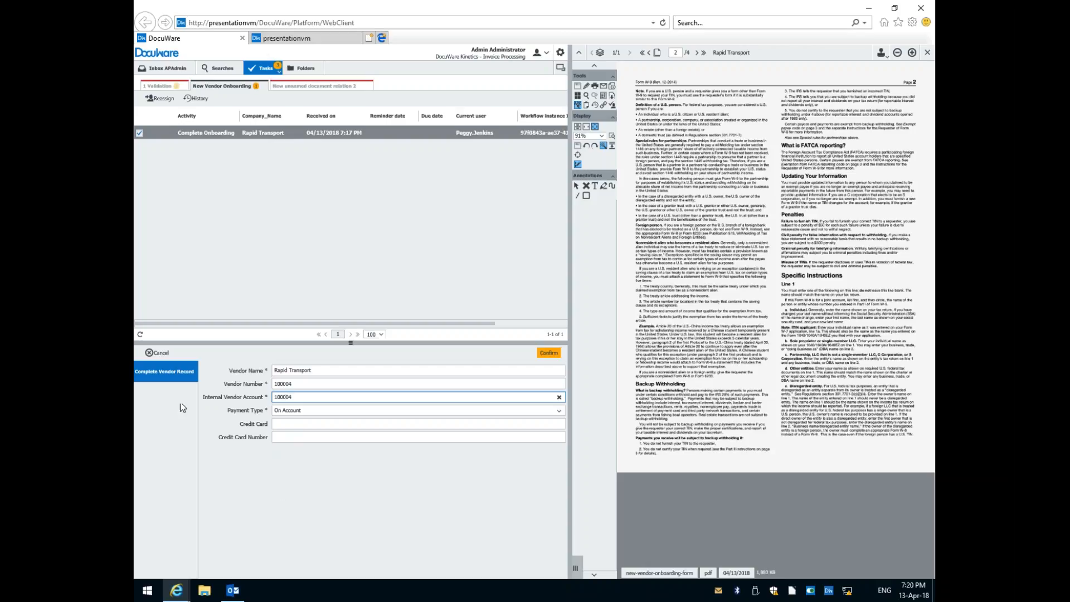
{"action": "left_click", "coordinate": [551, 353]}
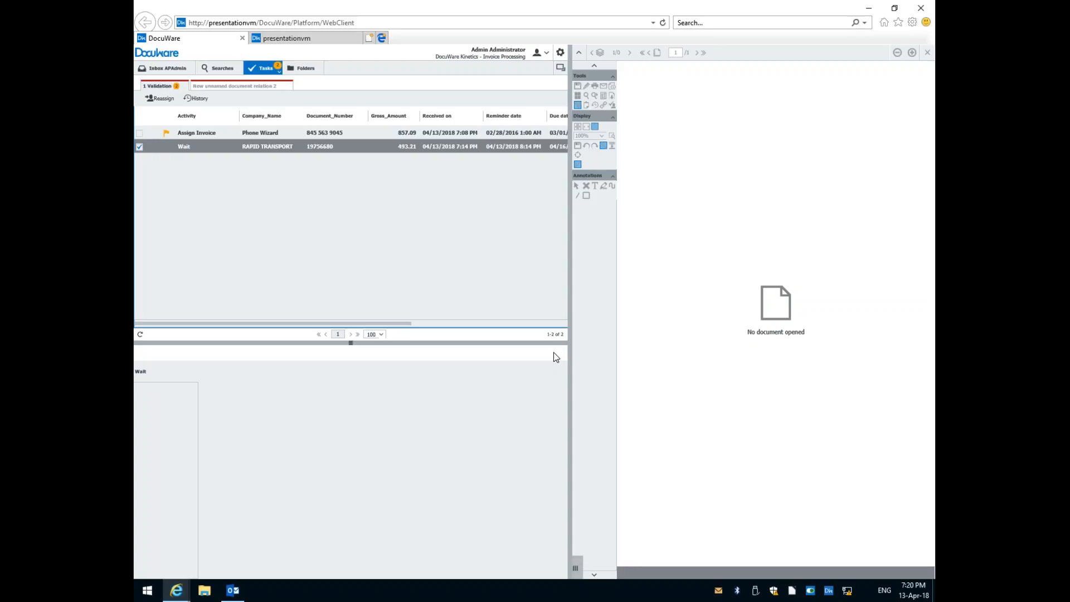
Browse the Accounts Payable by year folders to 2017, Jan, US-Steel and view the invoice stored there.
{"action": "left_click", "coordinate": [306, 69]}
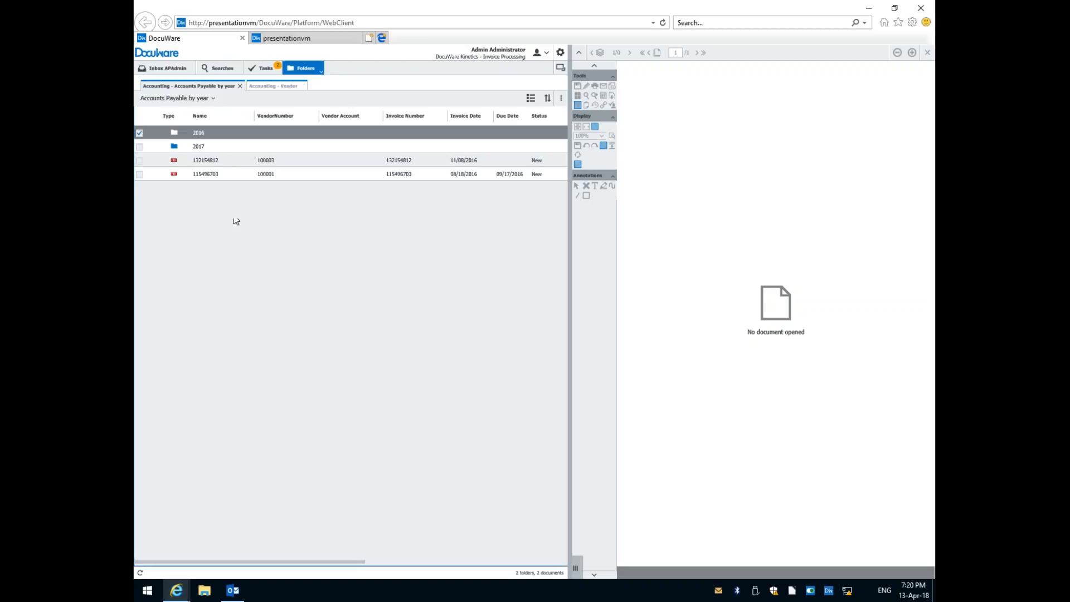
{"action": "double_click", "coordinate": [200, 146]}
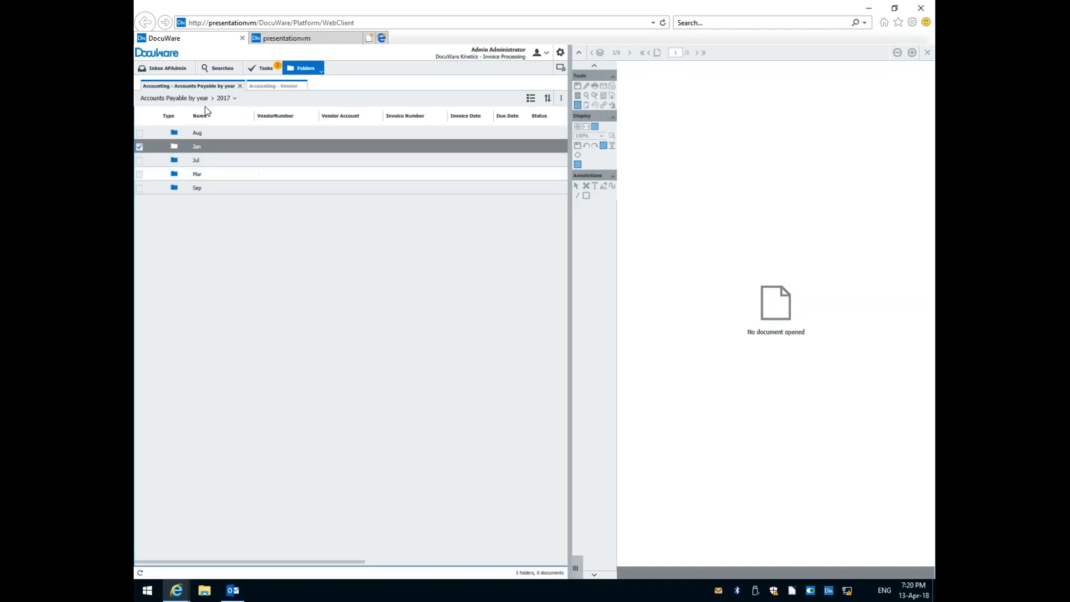
{"action": "double_click", "coordinate": [196, 146]}
{"action": "double_click", "coordinate": [205, 147]}
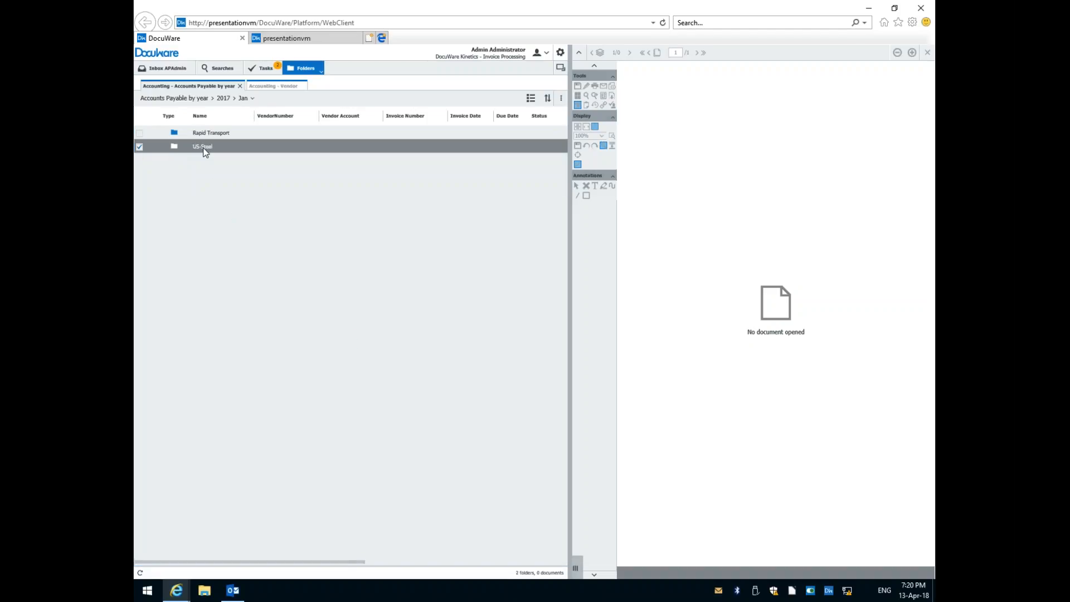
{"action": "double_click", "coordinate": [209, 134]}
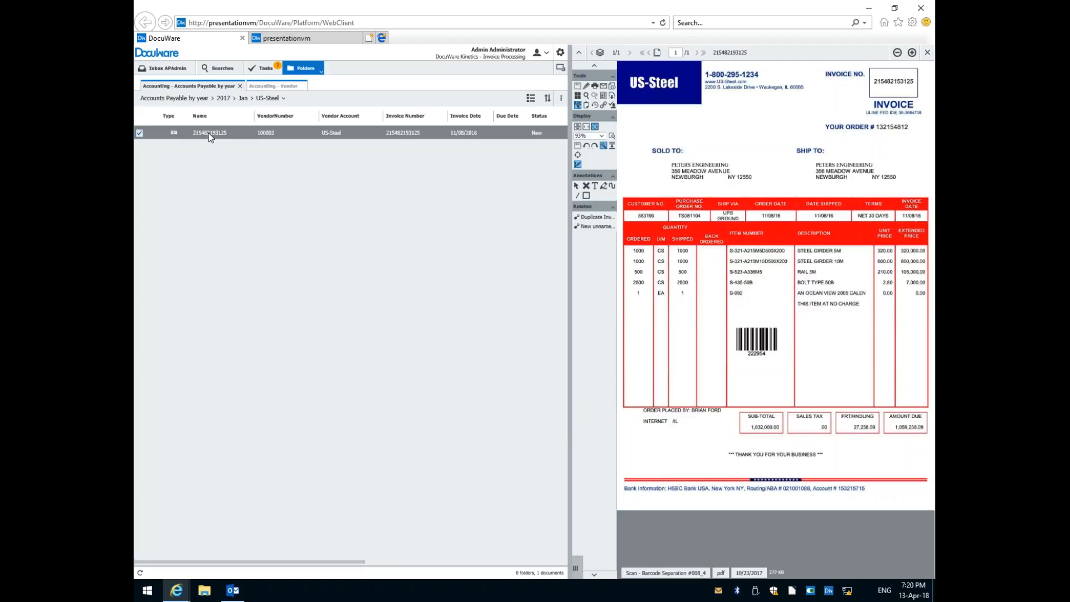
Open the Phone Wizard task, check its GL coding, close the extra browser pages, and confirm Assign Invoice.
{"action": "left_click", "coordinate": [262, 68]}
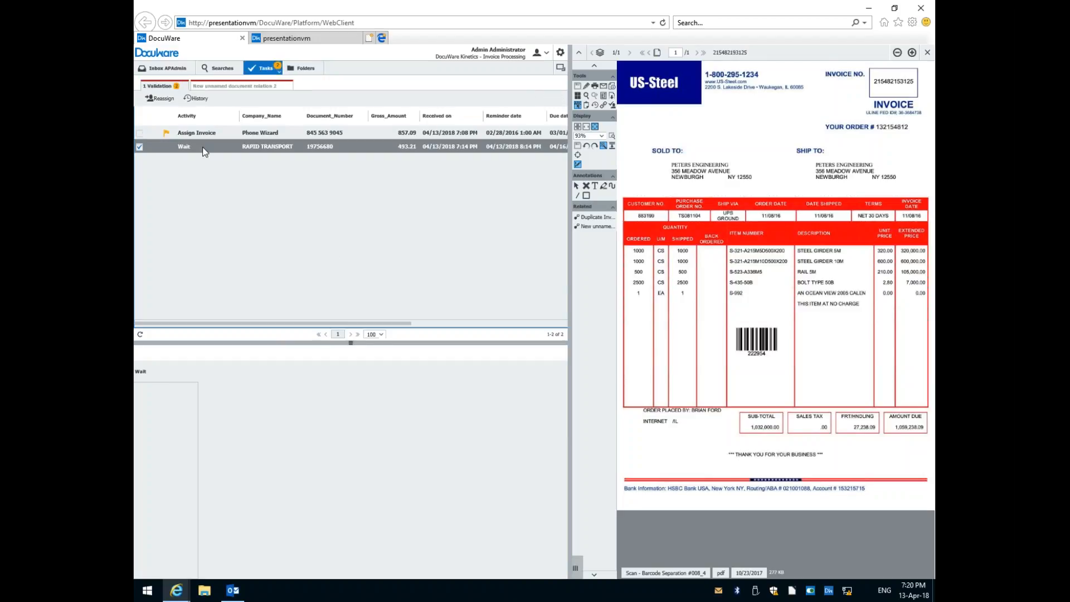
{"action": "left_click", "coordinate": [195, 135]}
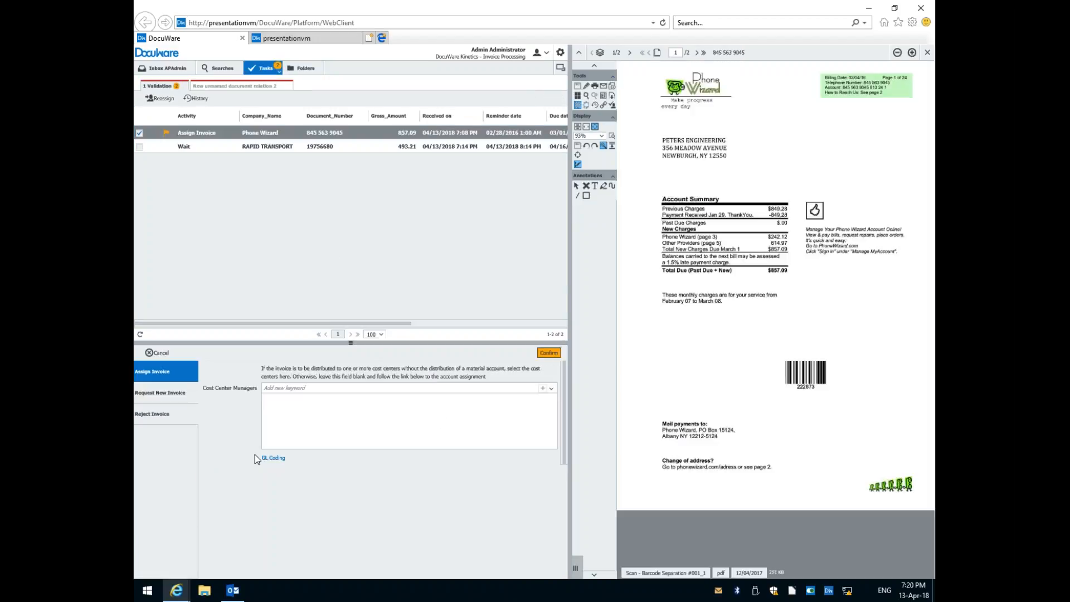
{"action": "left_click", "coordinate": [274, 458]}
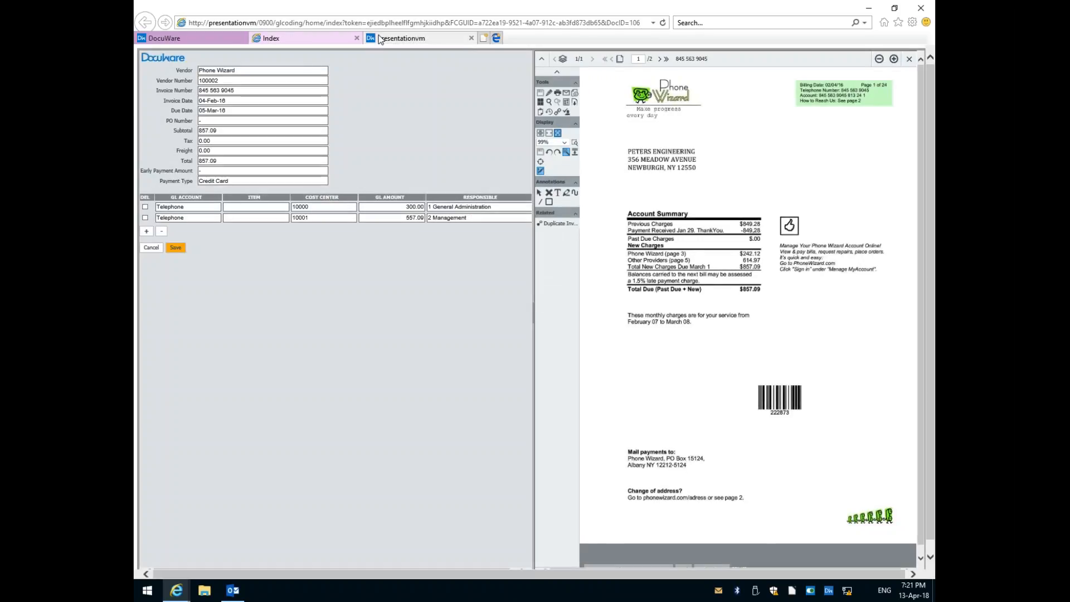
{"action": "left_click", "coordinate": [471, 38]}
{"action": "left_click", "coordinate": [357, 39]}
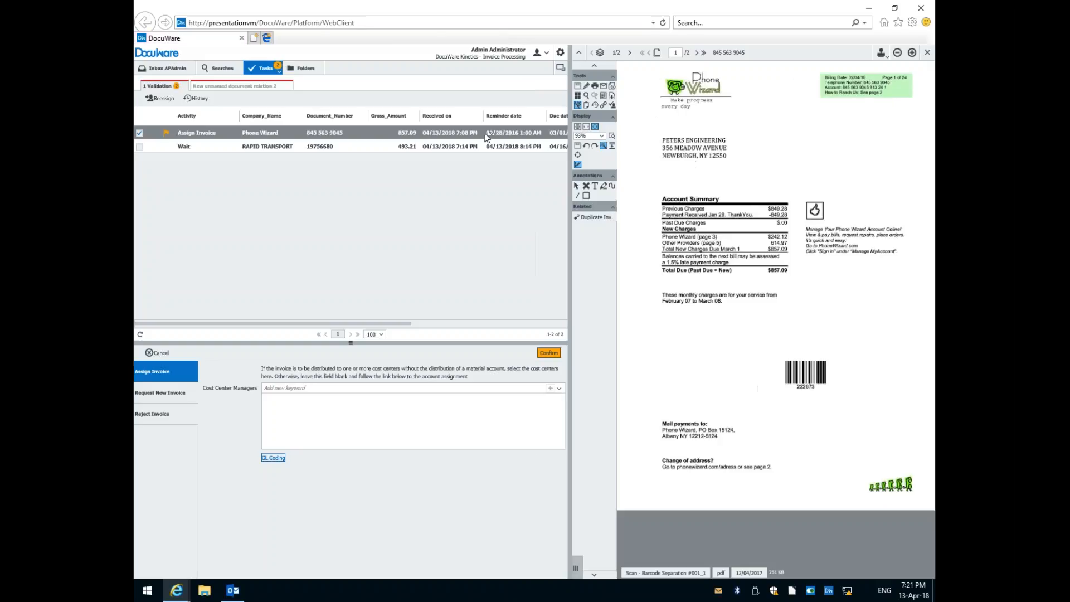
{"action": "left_click", "coordinate": [545, 350]}
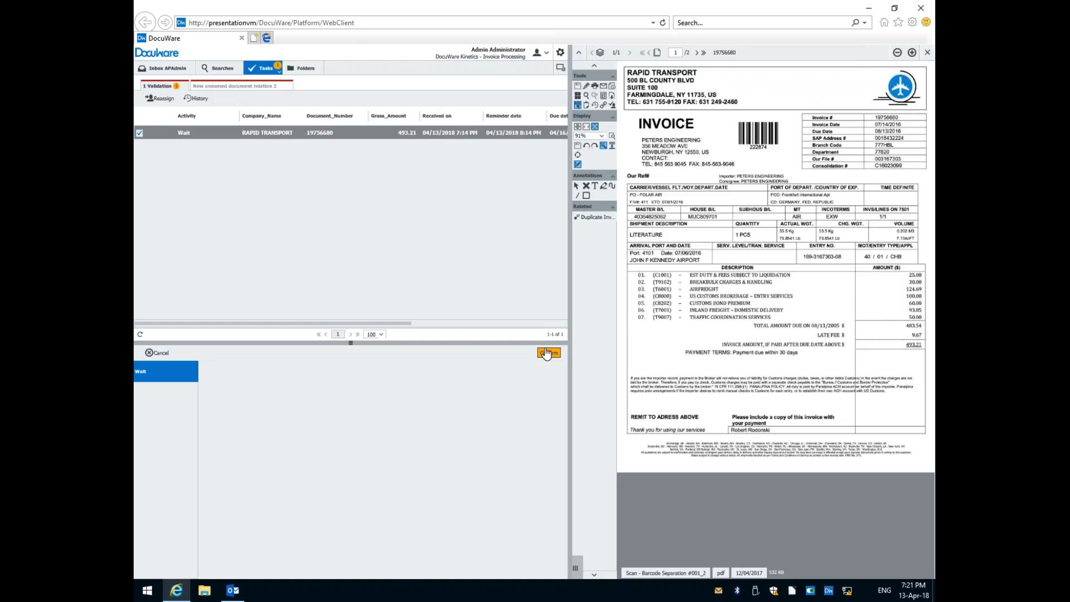
{"action": "left_click", "coordinate": [547, 353]}
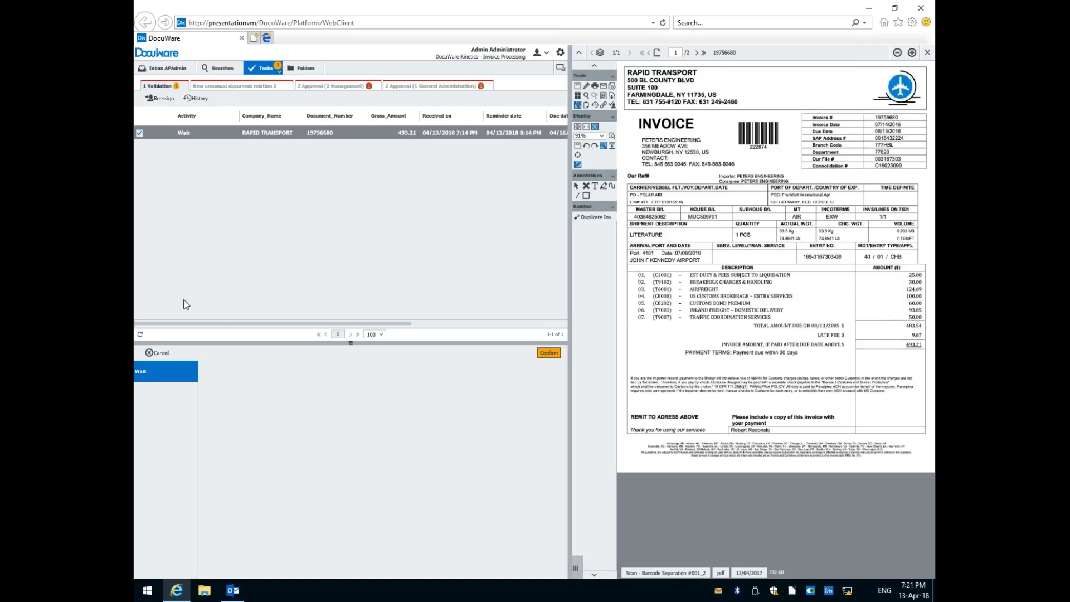
Compare the current users of the Management Split Check task and Rapid Transport's Wait task in Validation, opening both documents.
{"action": "left_click", "coordinate": [331, 87]}
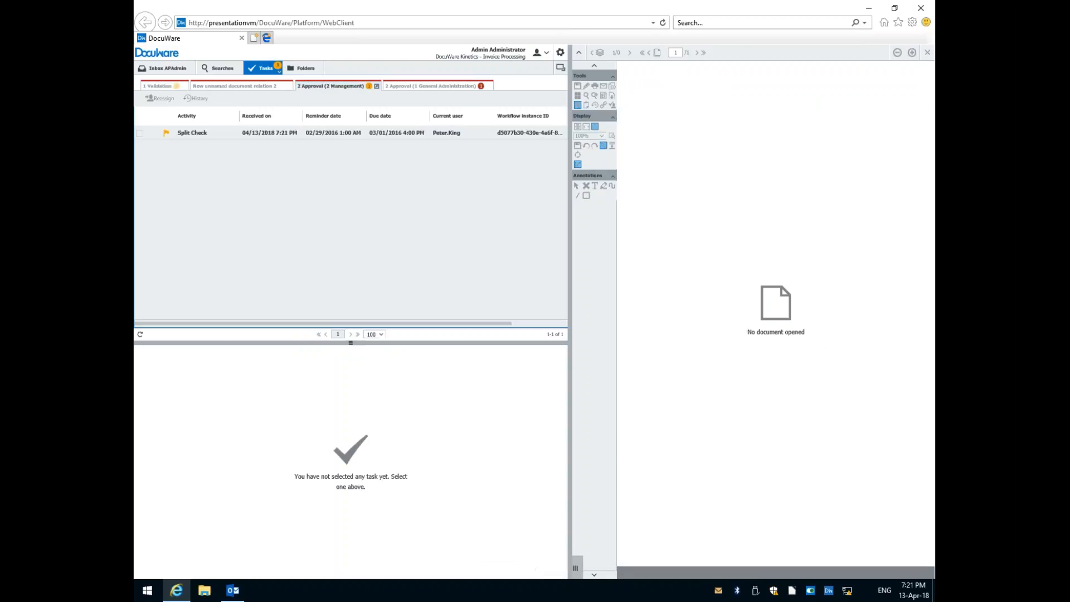
{"action": "left_click", "coordinate": [435, 136]}
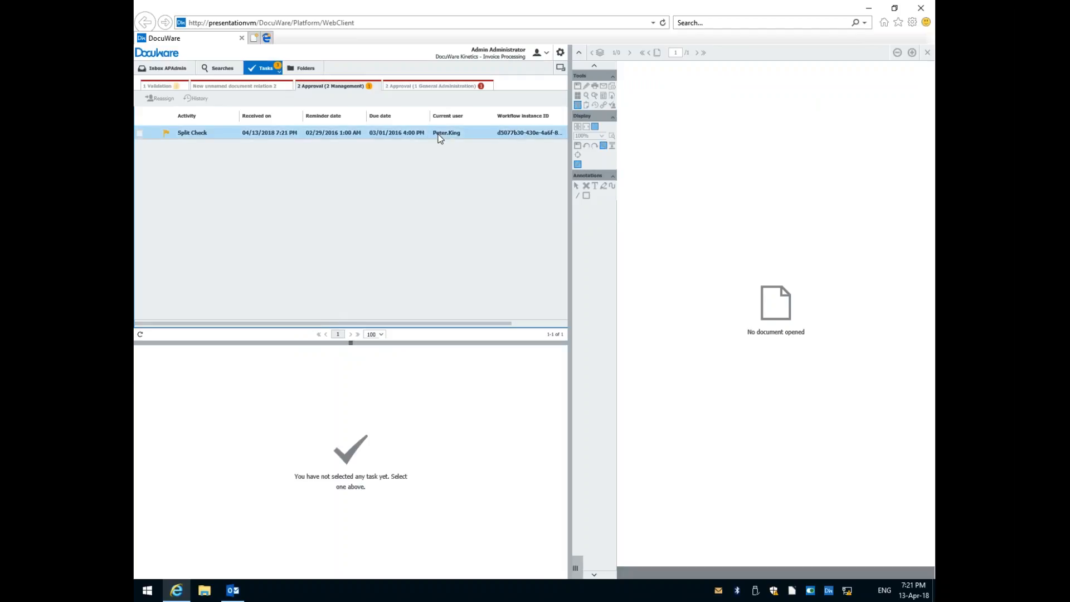
{"action": "left_click", "coordinate": [407, 134]}
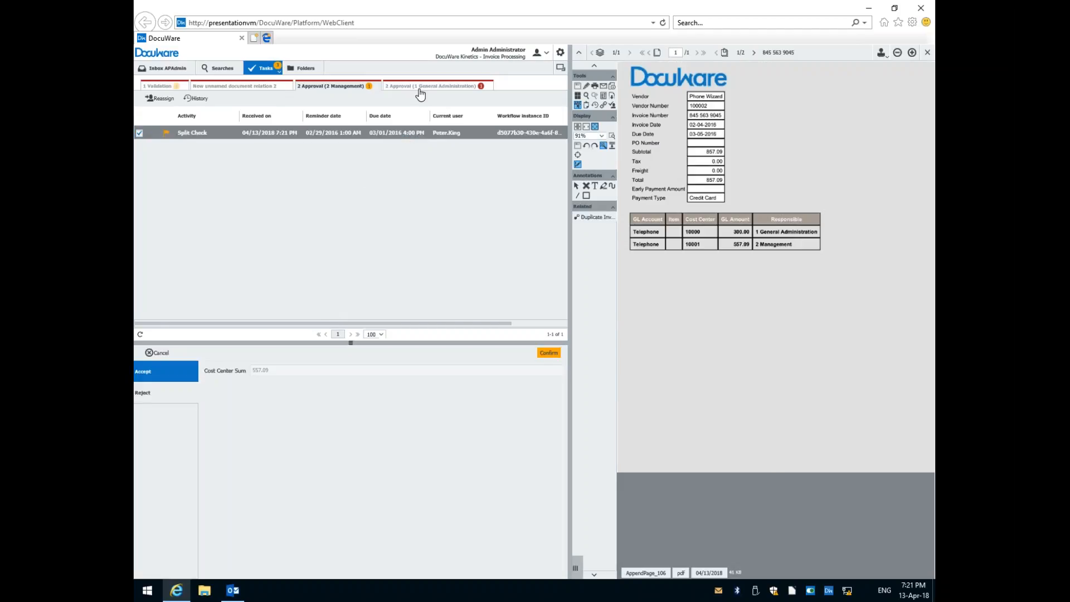
{"action": "left_click", "coordinate": [159, 87]}
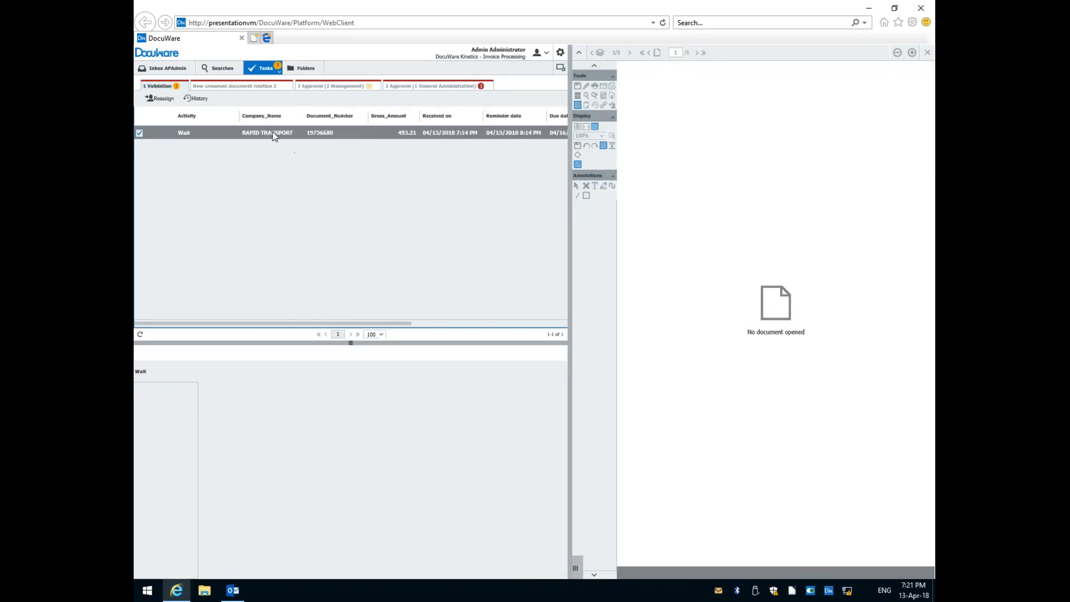
{"action": "scroll", "coordinate": [301, 139], "scroll_direction": "right", "scroll_amount": 5}
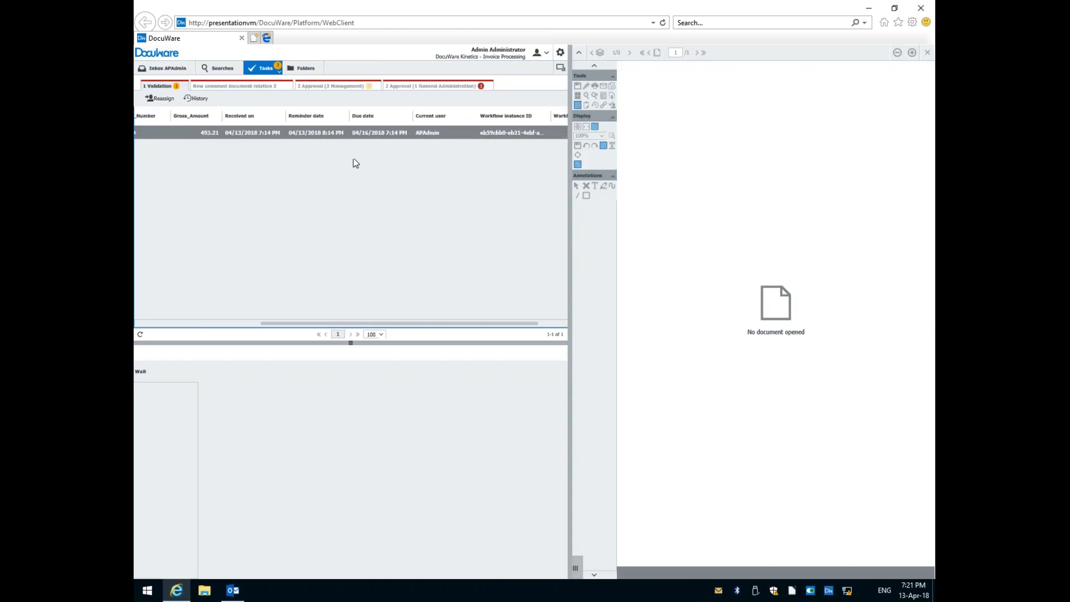
{"action": "left_click", "coordinate": [319, 133]}
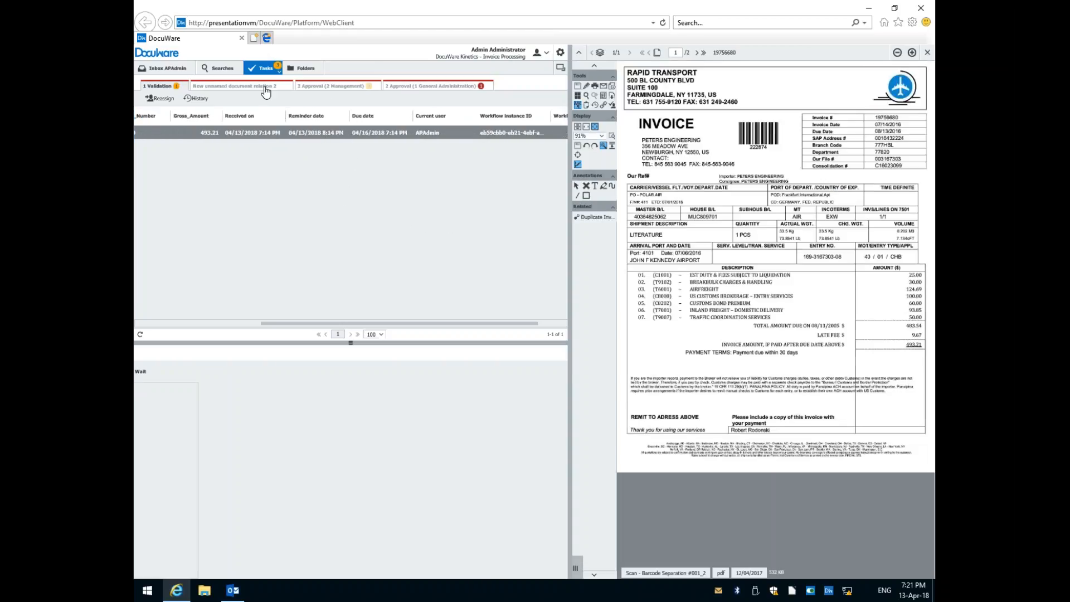
Open the General Administration Split Check task, view its GL page and the attached Phone Wizard invoice, and confirm Accept.
{"action": "left_click", "coordinate": [411, 87]}
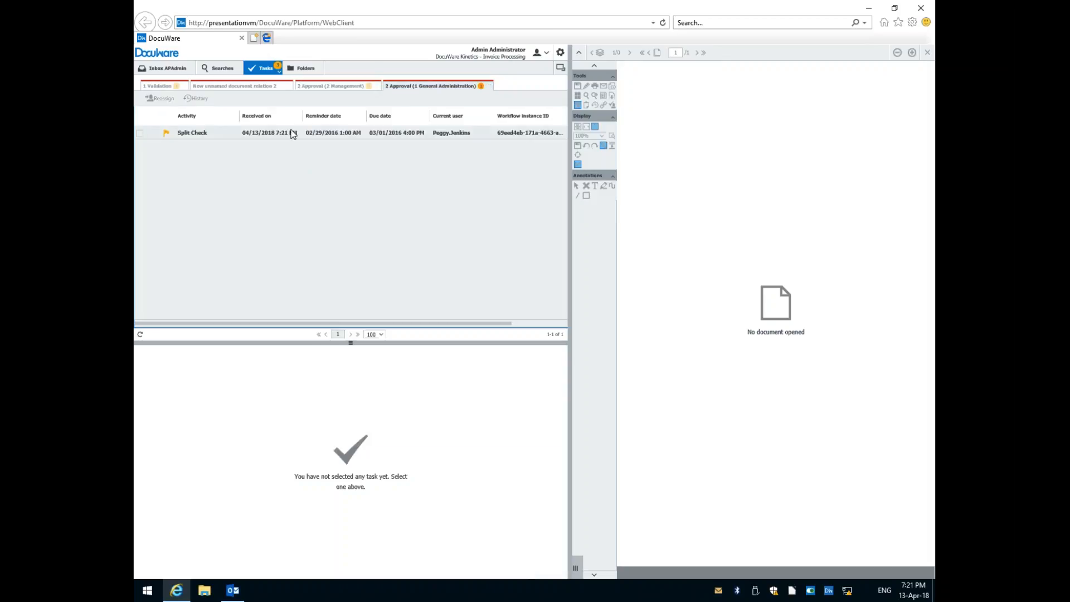
{"action": "left_click", "coordinate": [292, 134]}
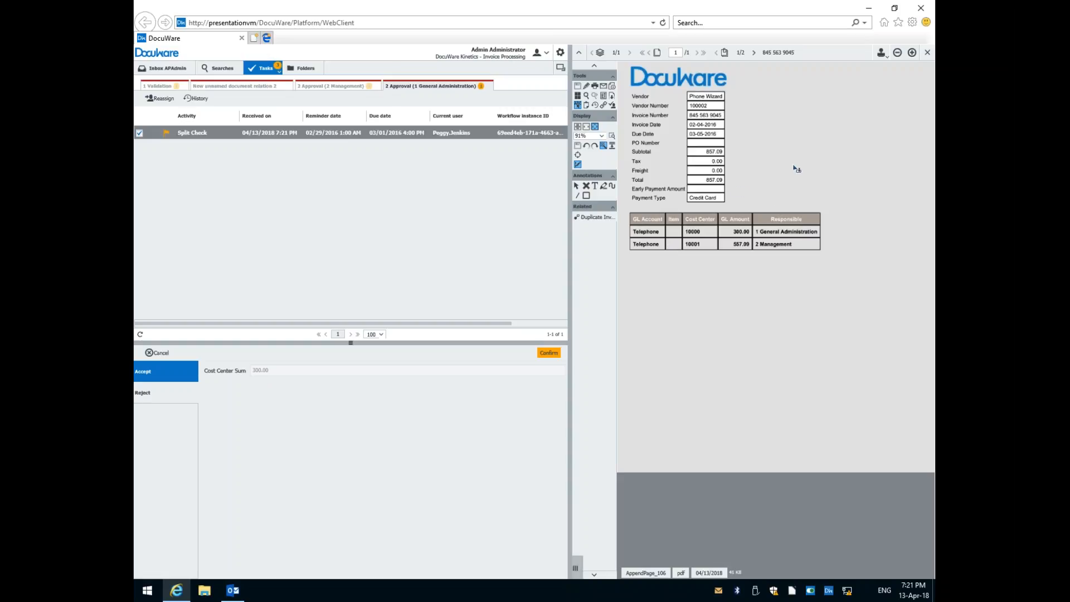
{"action": "left_click", "coordinate": [756, 52]}
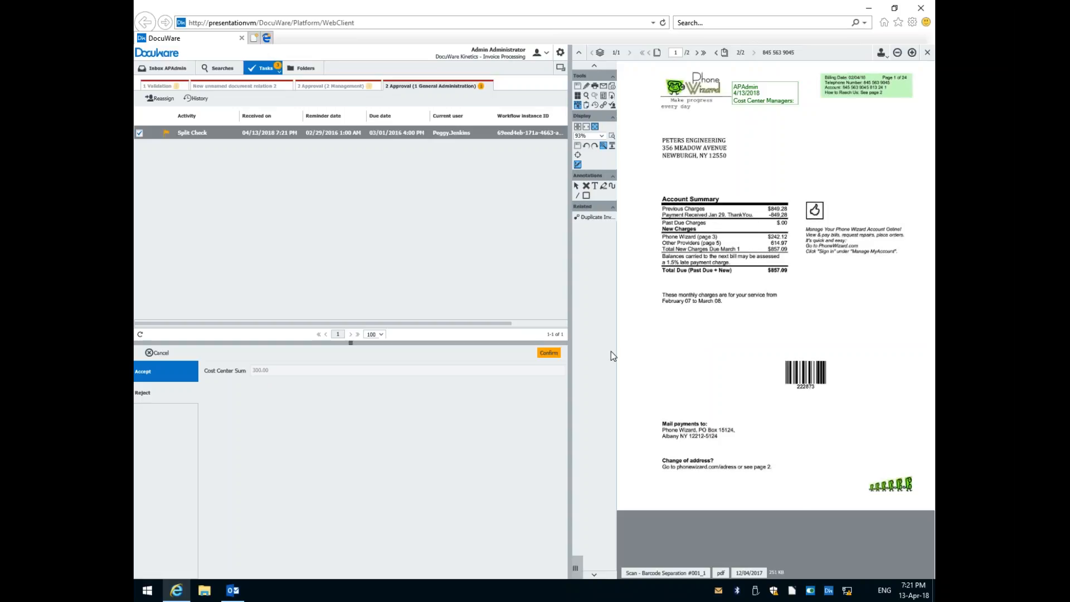
{"action": "left_click", "coordinate": [549, 355]}
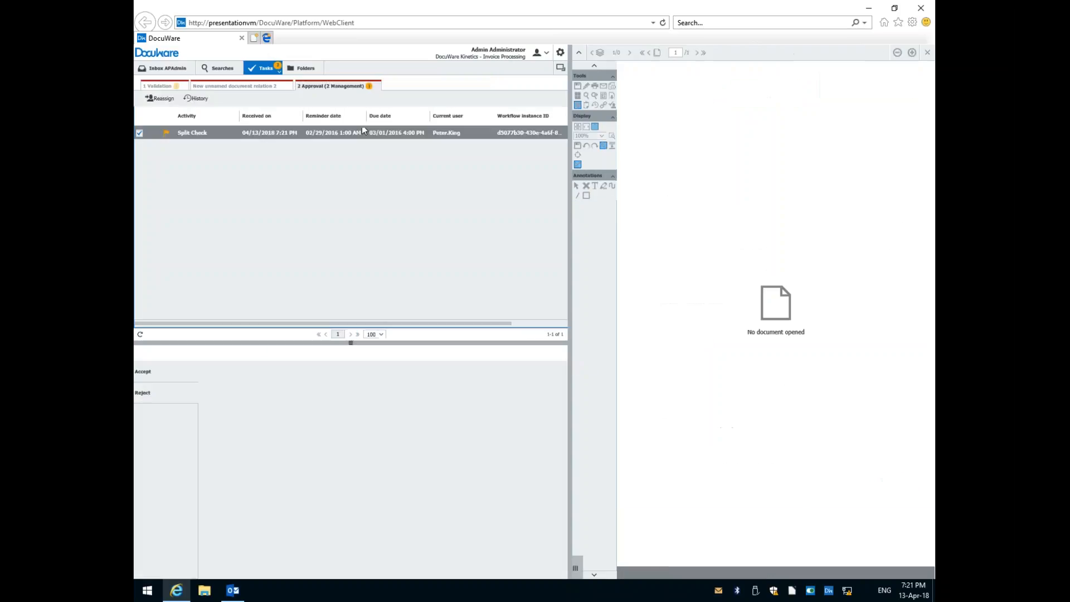
Open the Split Check task in the Management approval list and confirm Accept for its cost center sum.
{"action": "left_click", "coordinate": [299, 134]}
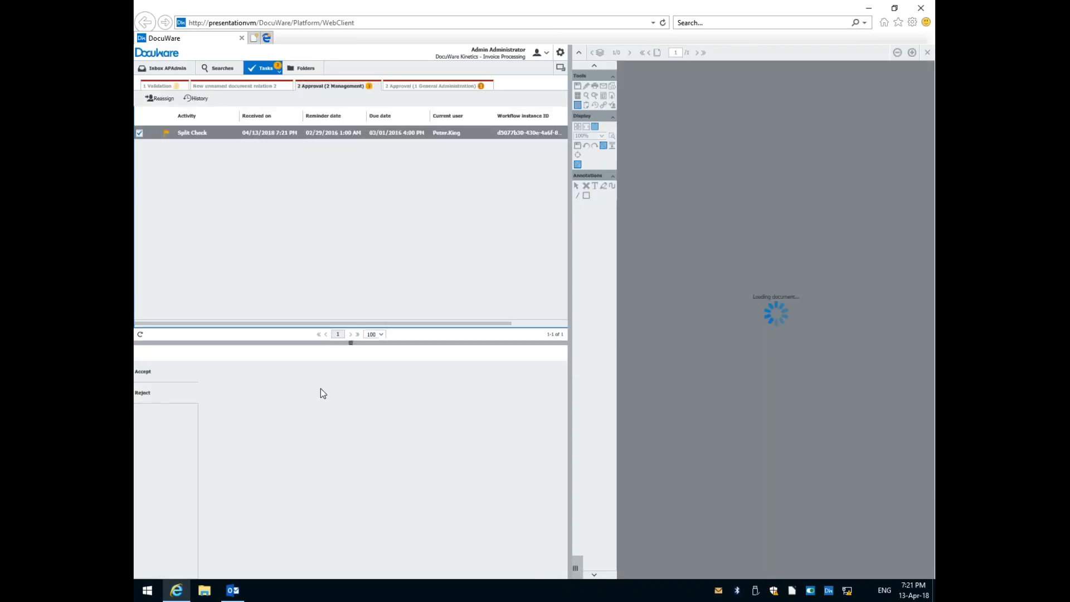
{"action": "left_click", "coordinate": [163, 377]}
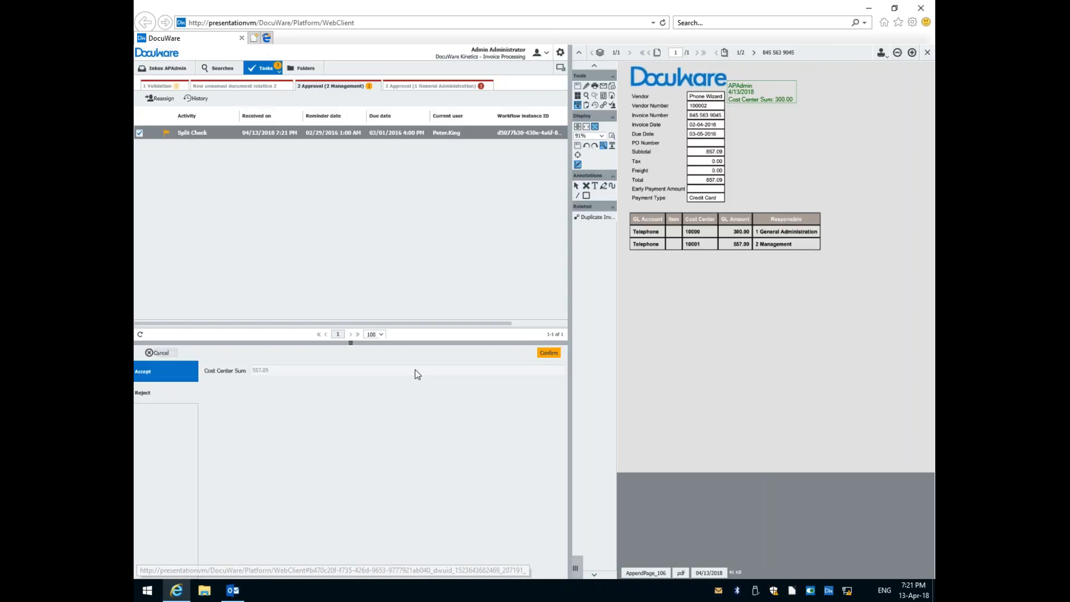
{"action": "left_click", "coordinate": [555, 352]}
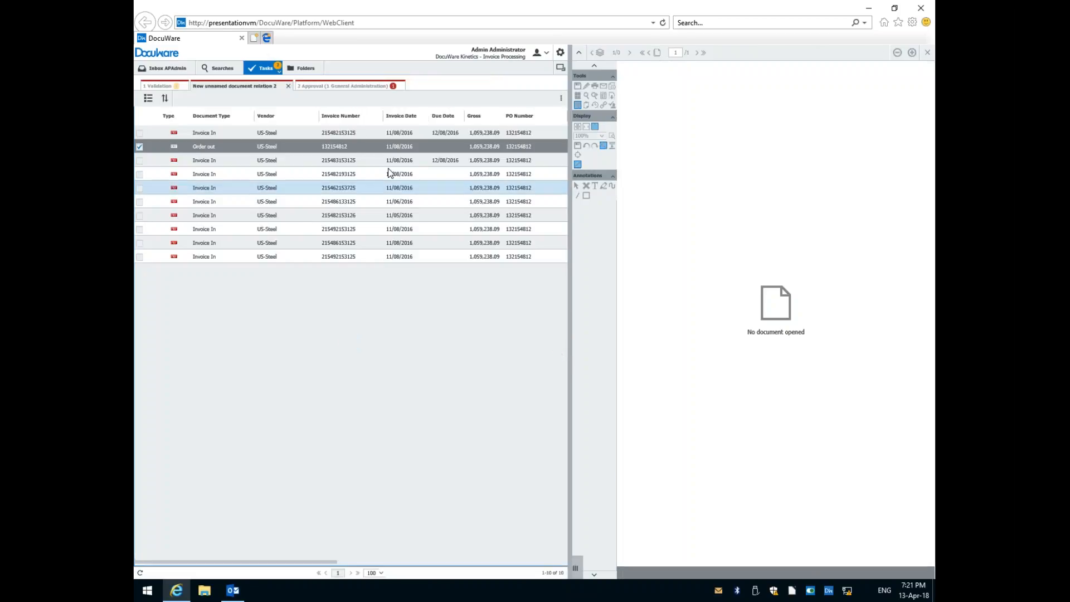
Open the Amount Approval task in the General Administration approval list and confirm Accept.
{"action": "left_click", "coordinate": [326, 87]}
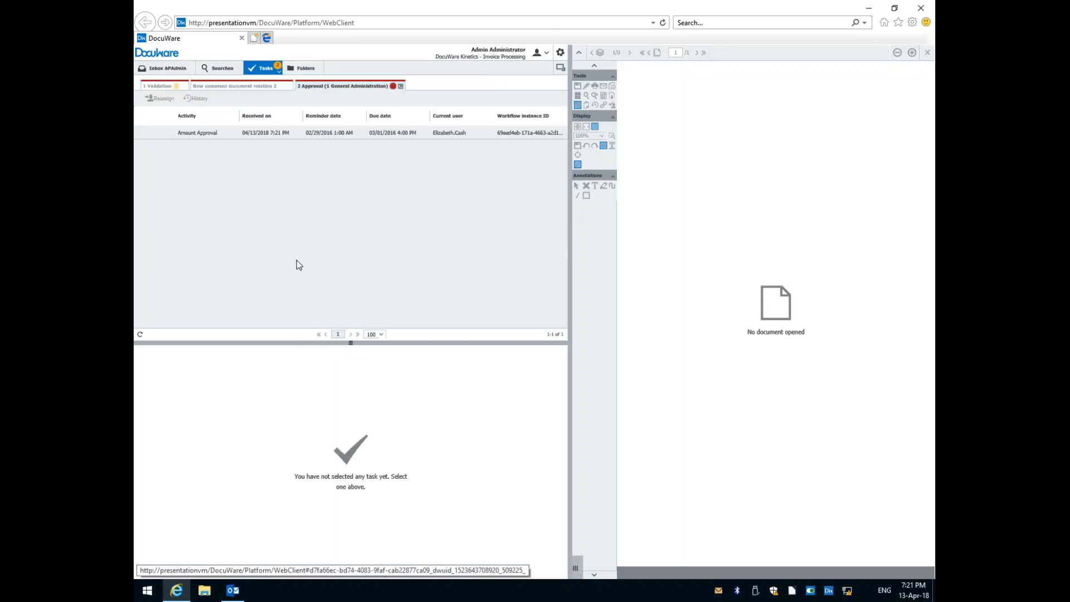
{"action": "left_click", "coordinate": [265, 136]}
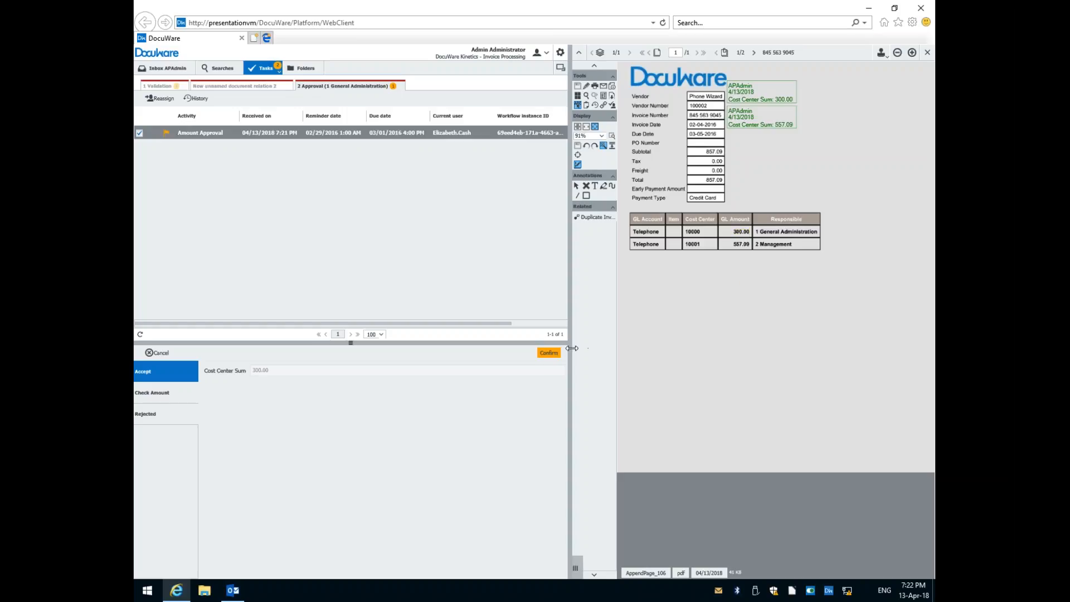
{"action": "left_click", "coordinate": [549, 354]}
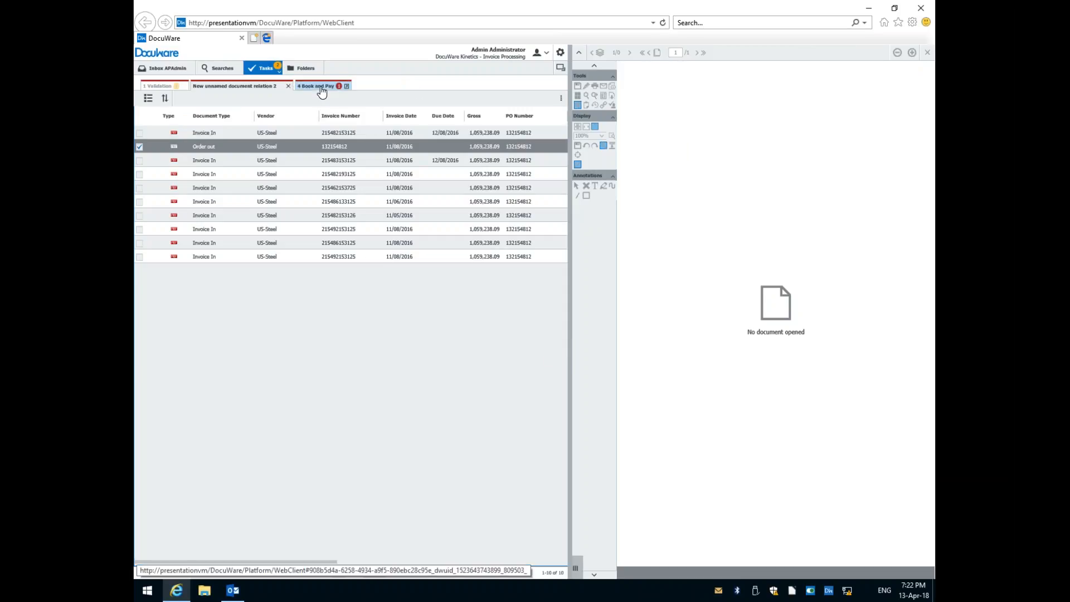
Open Phone Wizard's Completion task in Book and Pay and confirm Create Booking Rate with the prefilled invoice data.
{"action": "left_click", "coordinate": [322, 91]}
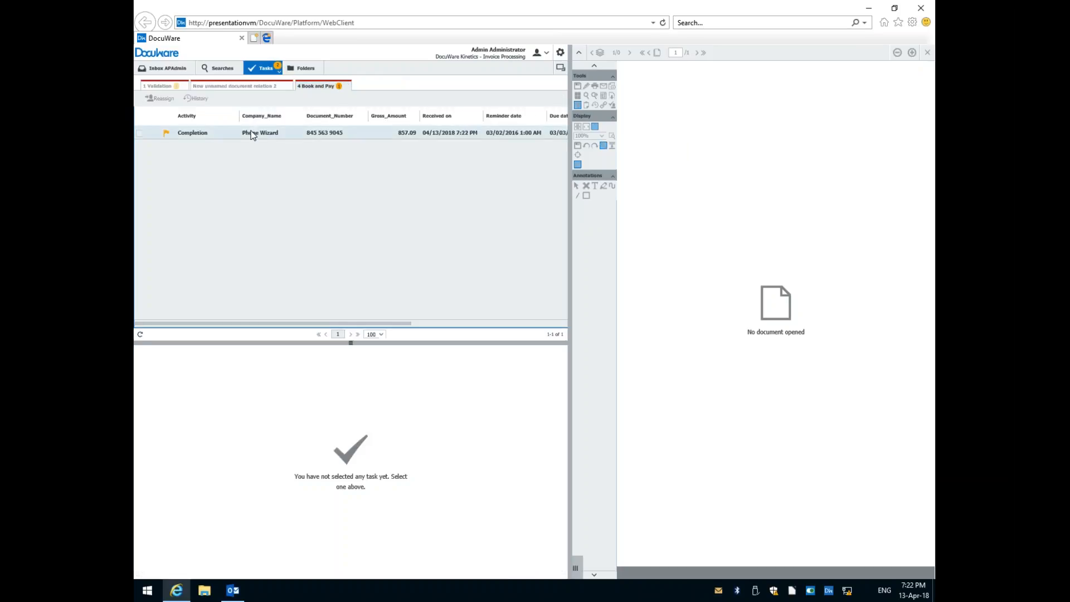
{"action": "left_click", "coordinate": [252, 134]}
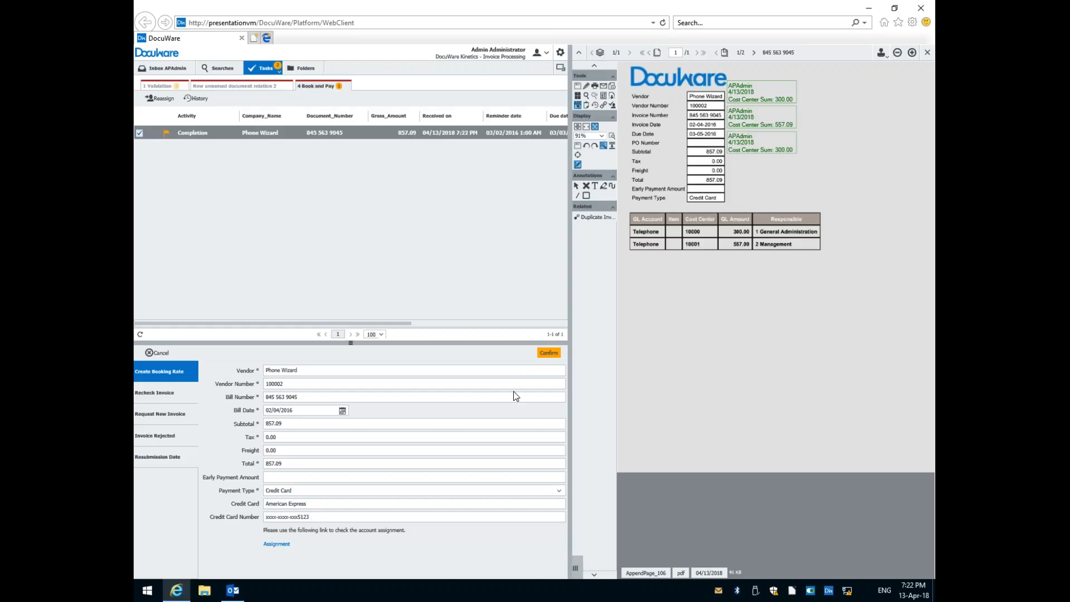
{"action": "left_click", "coordinate": [548, 353]}
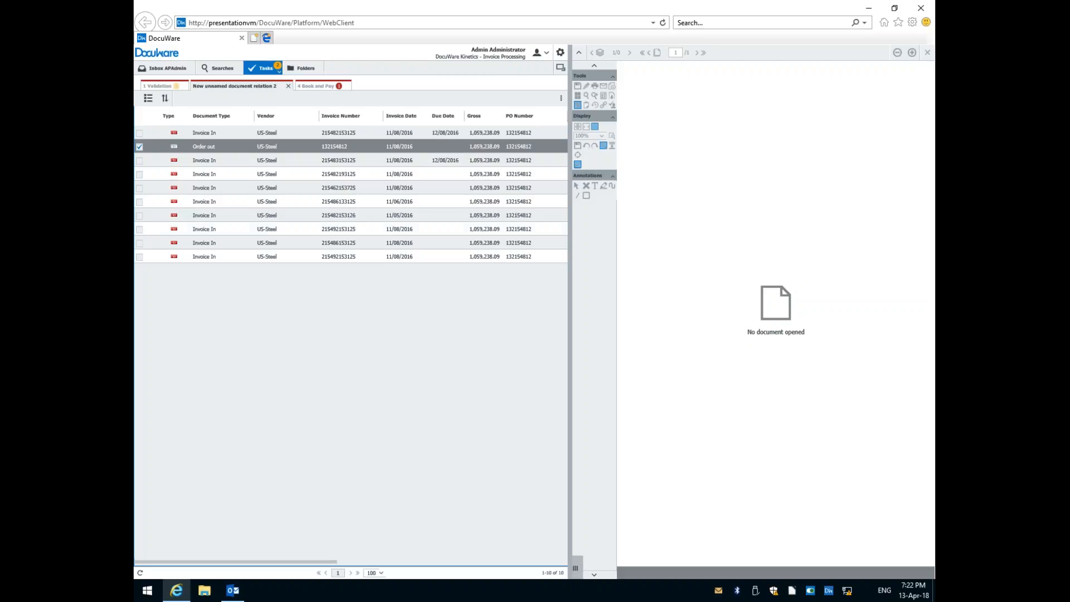
Open Phone Wizard's Paid Out task in Book and Pay.
{"action": "left_click", "coordinate": [315, 87]}
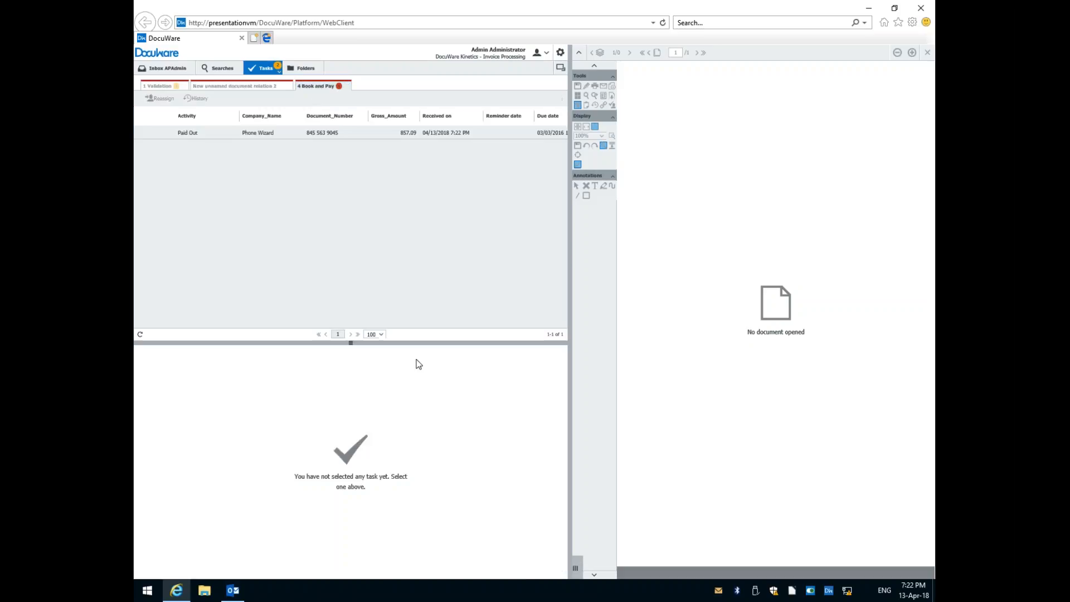
{"action": "left_click", "coordinate": [235, 136]}
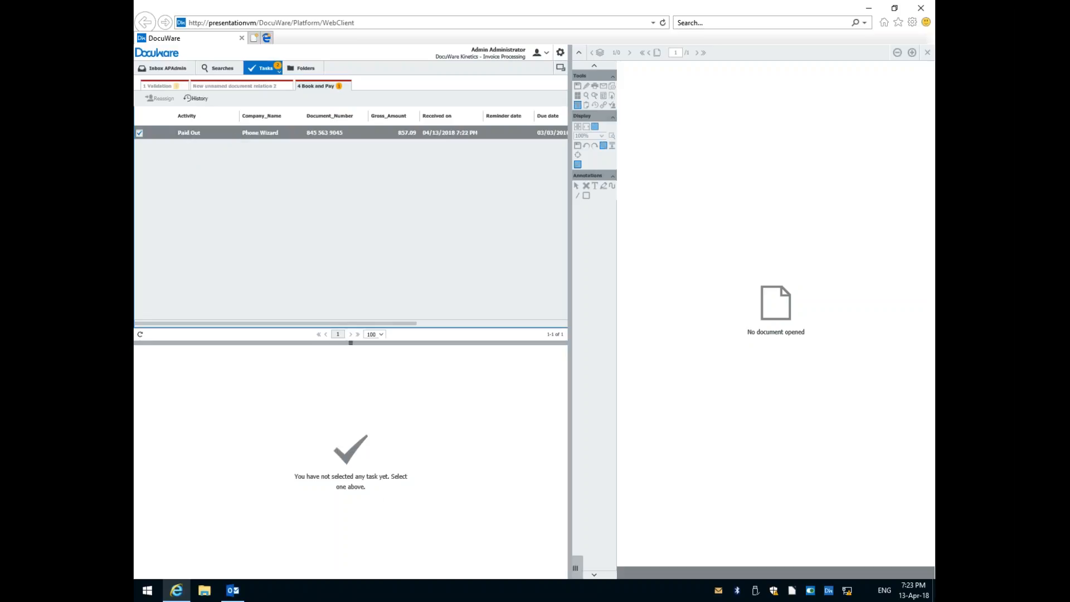